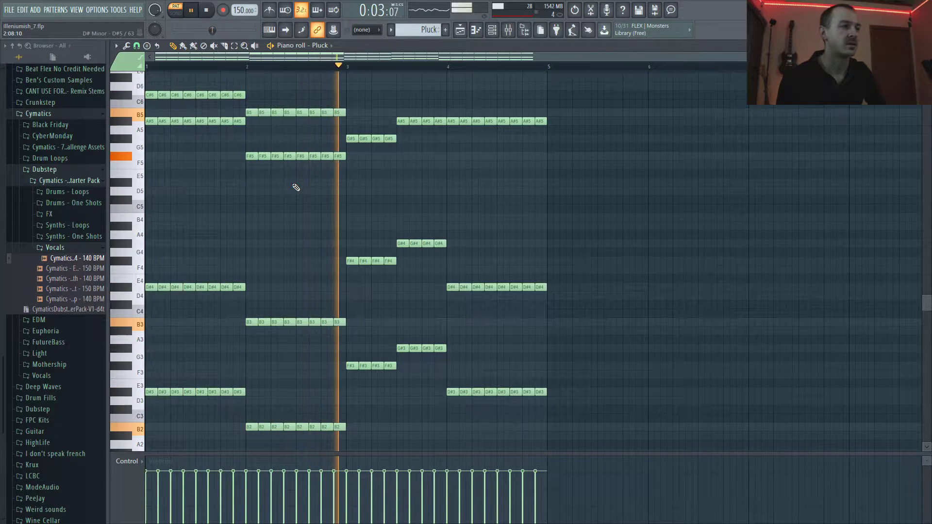
Stop the playback of the Pluck pattern
left_click(207, 14)
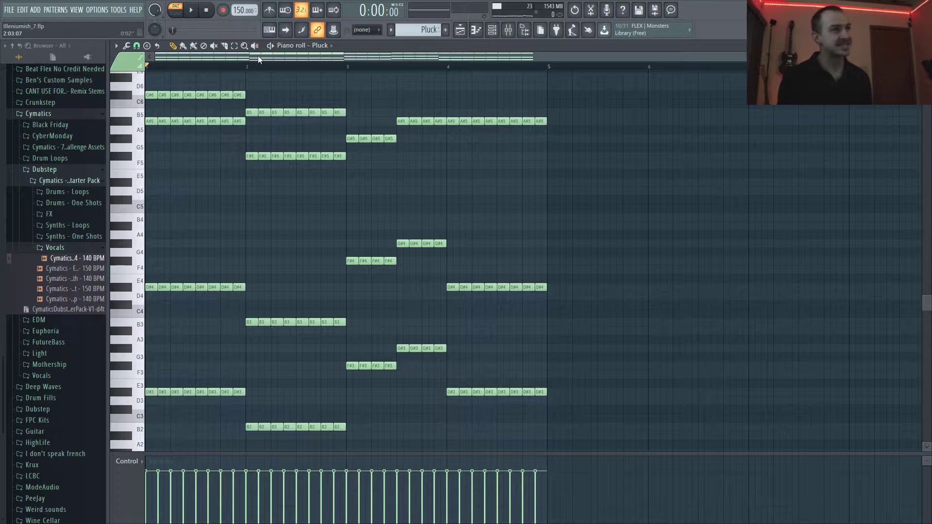
left_click(246, 49)
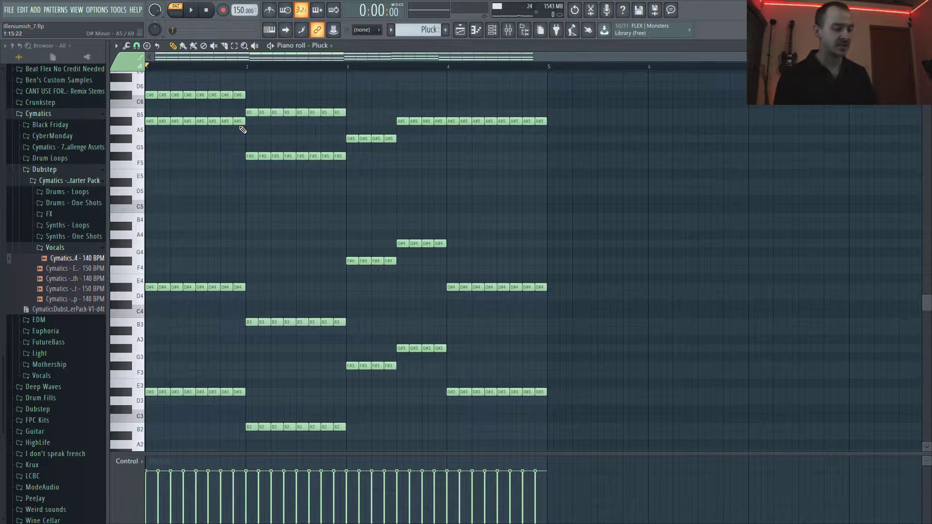
key("F6")
key("F6")
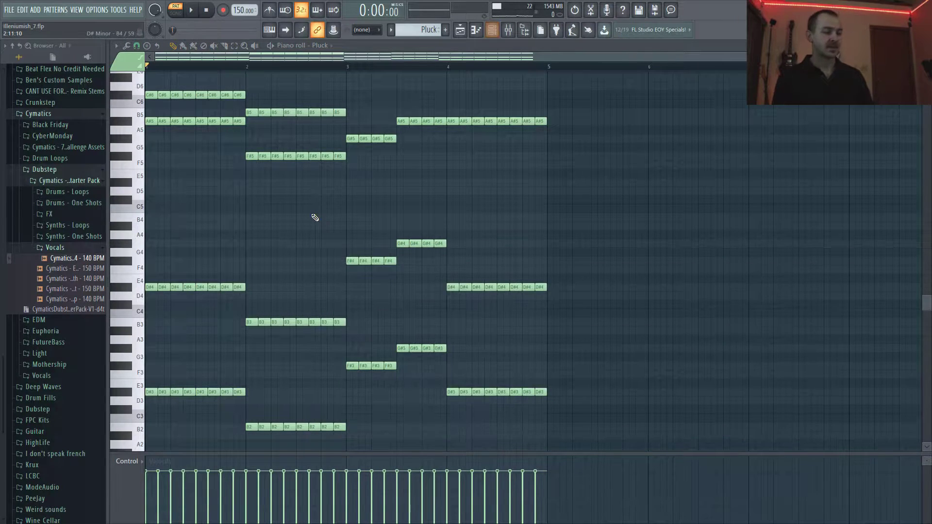
Show the playlist and cancel the solo on Track 2 so every track is active
key("F5")
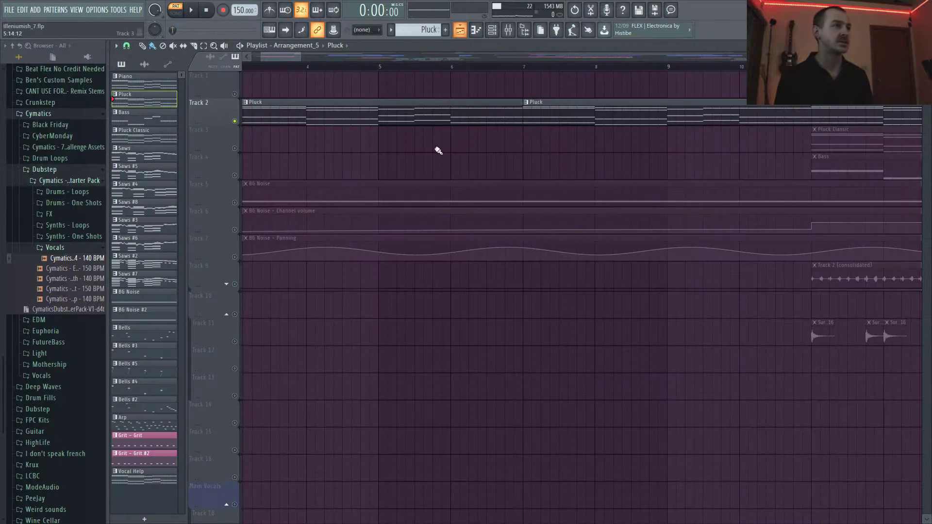
scroll(214, 142, "up", 3)
right_click(234, 122)
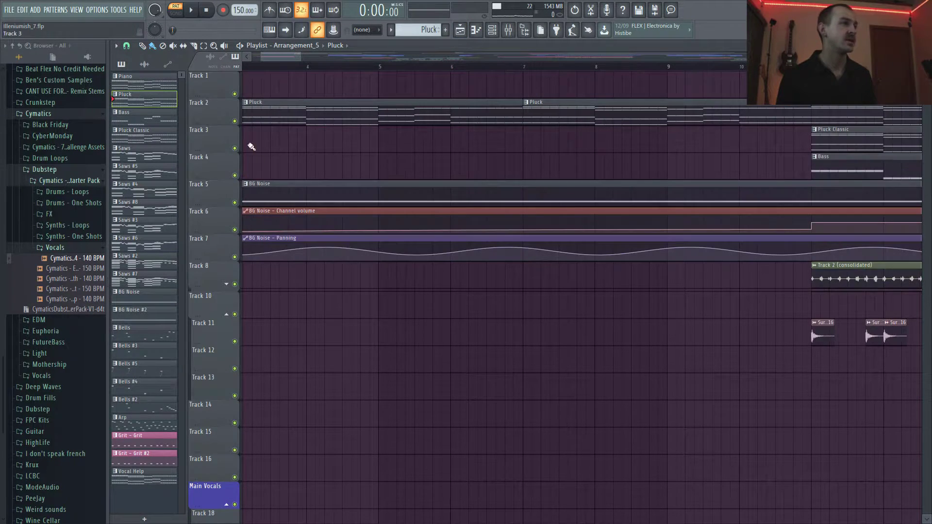
Switch to song mode, solo Track 3 with the Pluck Classic clips, and audition it briefly from bar 13
scroll(541, 249, "down", 5)
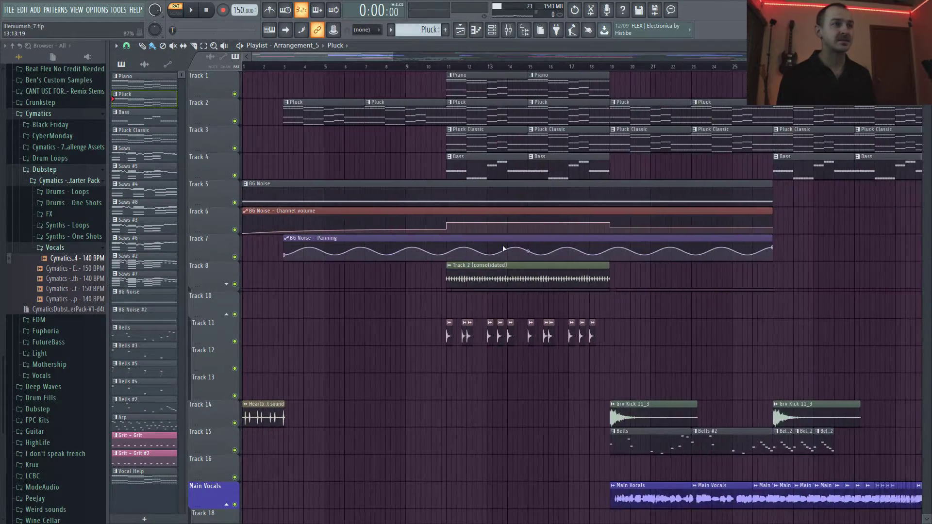
scroll(583, 278, "down", 3)
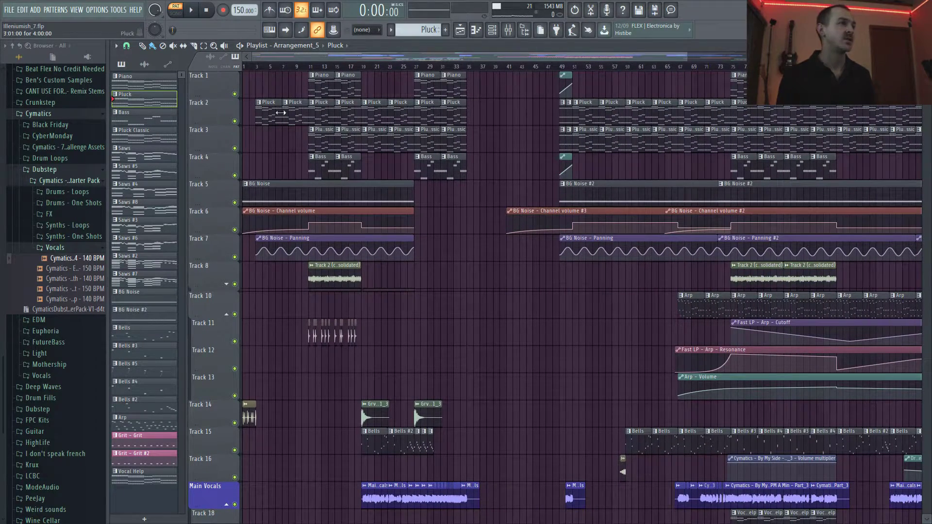
left_click(269, 68)
left_click(324, 68)
scroll(309, 83, "up", 5)
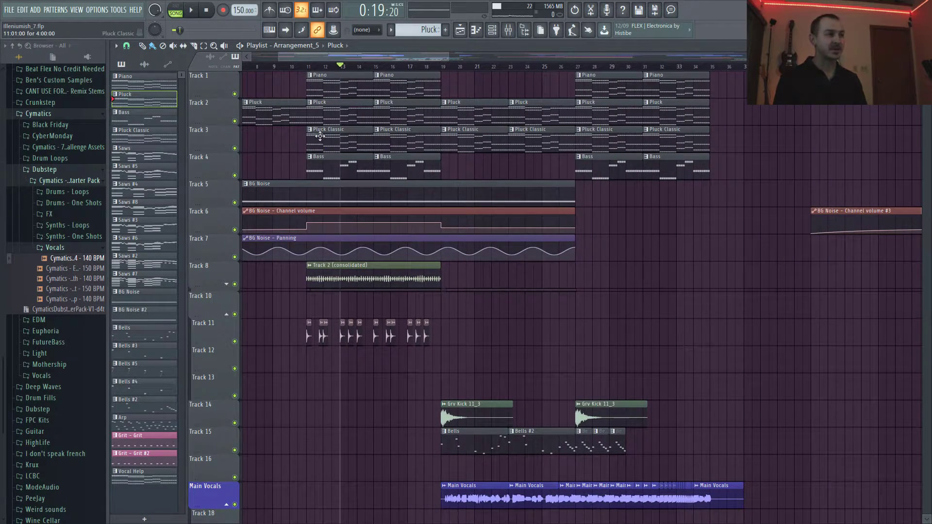
right_click(235, 148)
key("space")
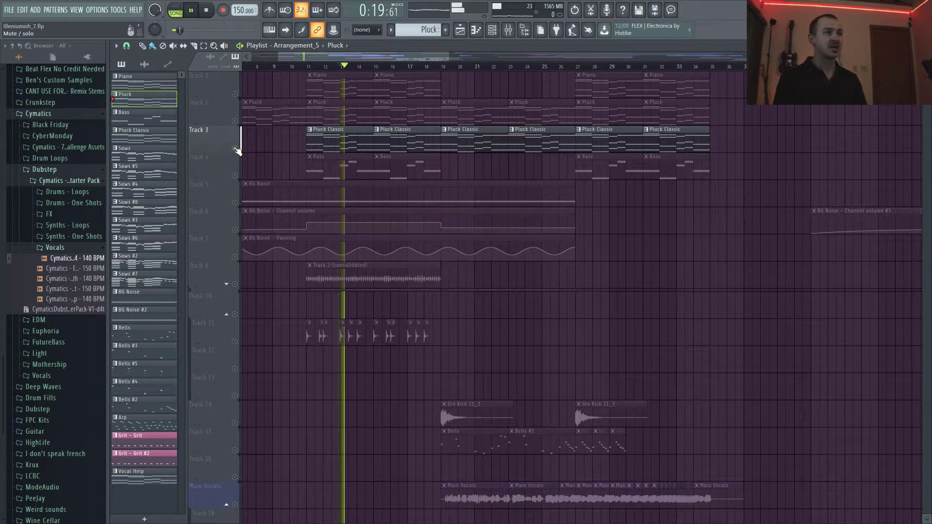
key("space")
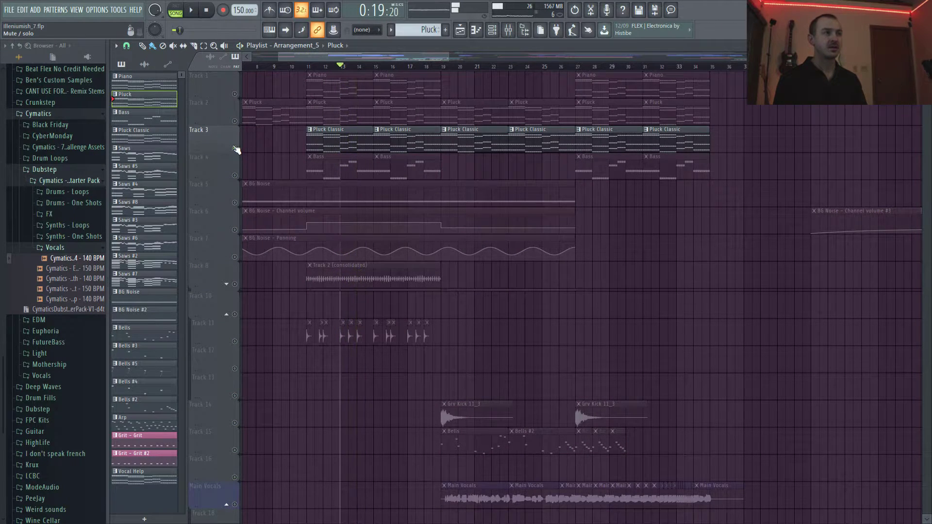
Solo Track 1 with the Piano clips and audition it briefly
right_click(234, 94)
key("space")
key("space")
Unmute the Bass on Track 4 and audition it together with the Piano from bar 11
left_click(235, 176)
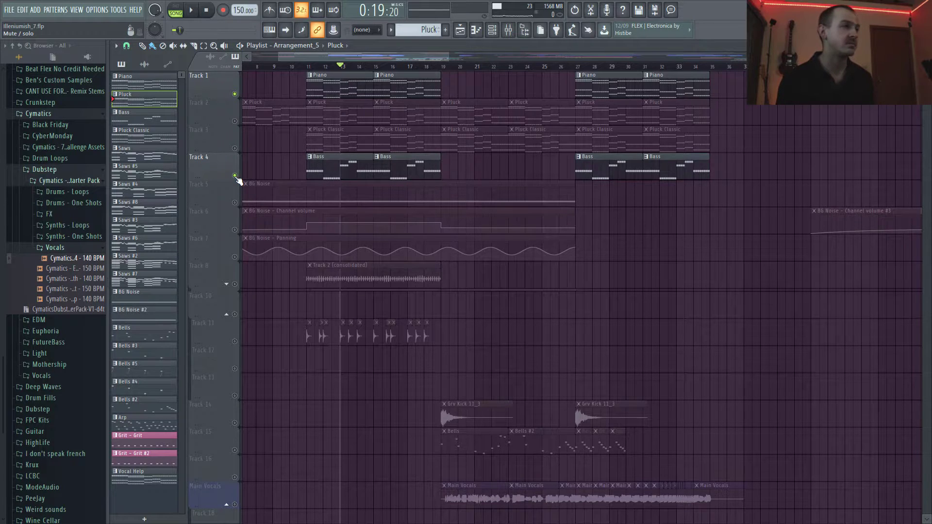
left_click(312, 67)
key("space")
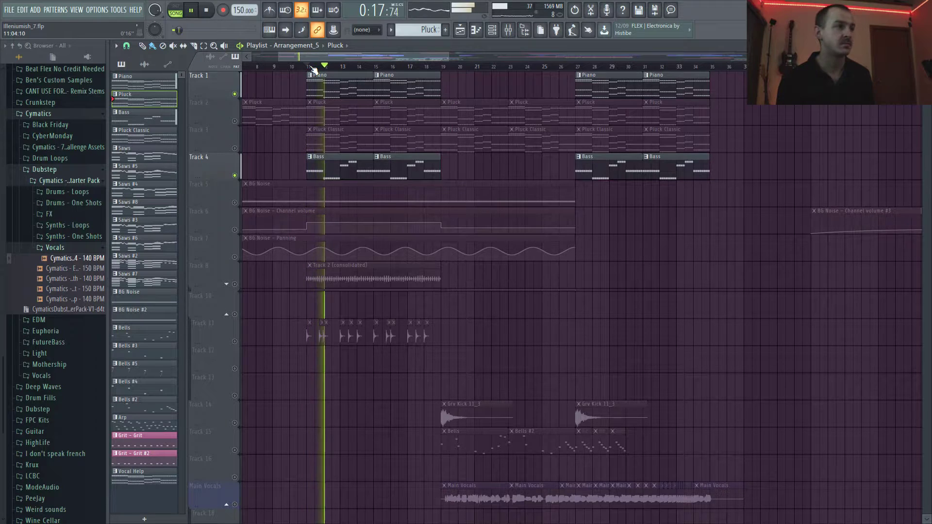
key("space")
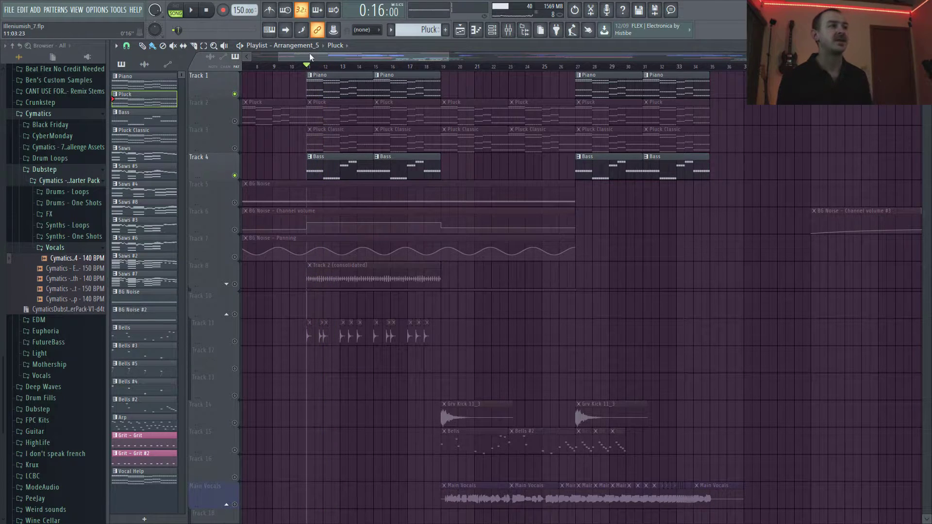
Unmute the Pluck Classic and Pluck tracks and audition all four melodic layers together from bar 11
left_click(235, 148)
left_click(235, 121)
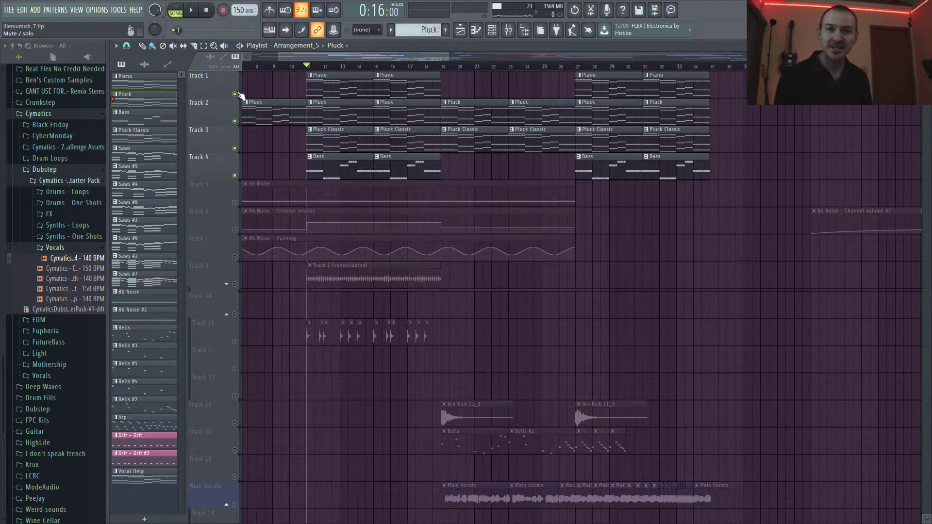
key("space")
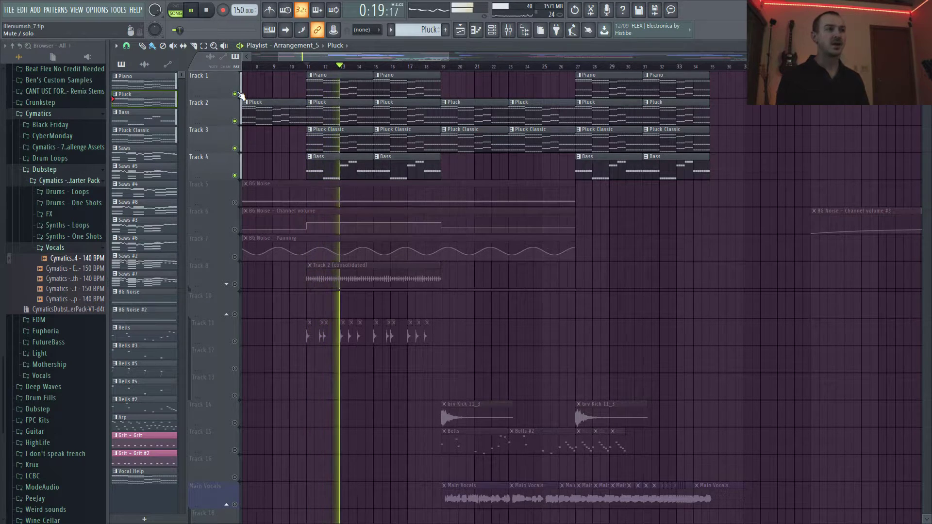
key("space")
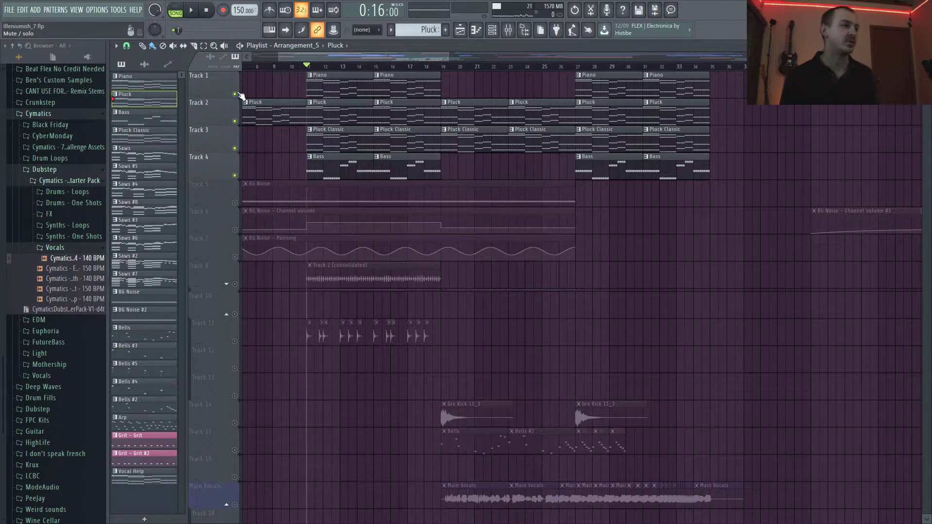
Solo the BG Noise on Track 5 and audition it from the start of the song
scroll(320, 350, "down", 4)
scroll(358, 349, "up", 4)
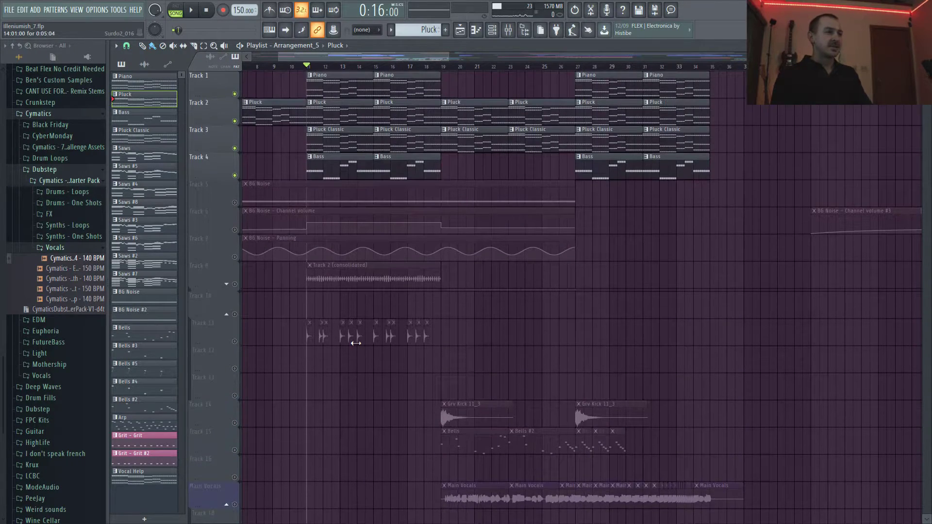
scroll(493, 262, "down", 6)
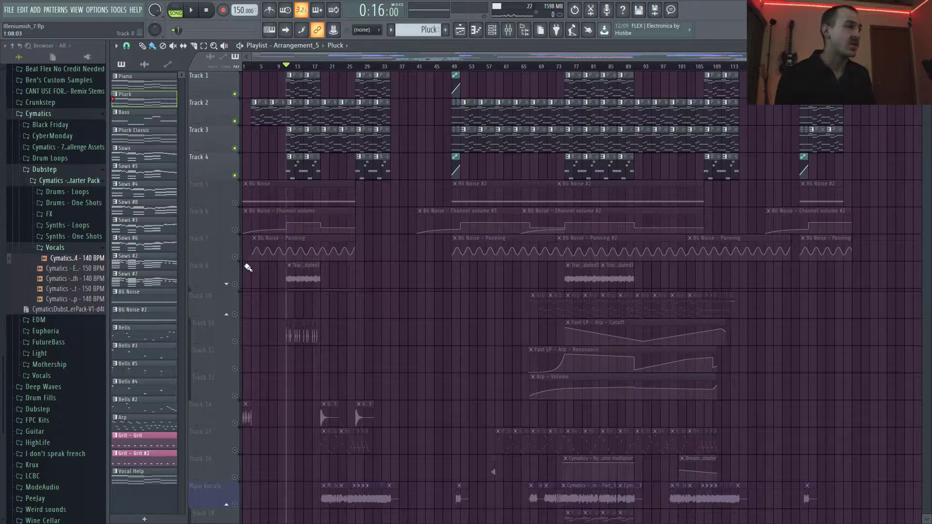
left_click(235, 203)
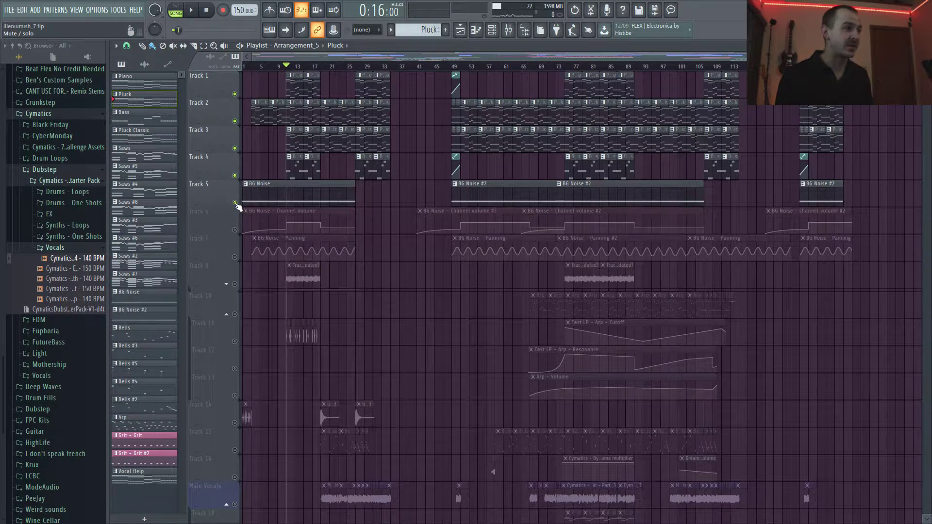
right_click(235, 203)
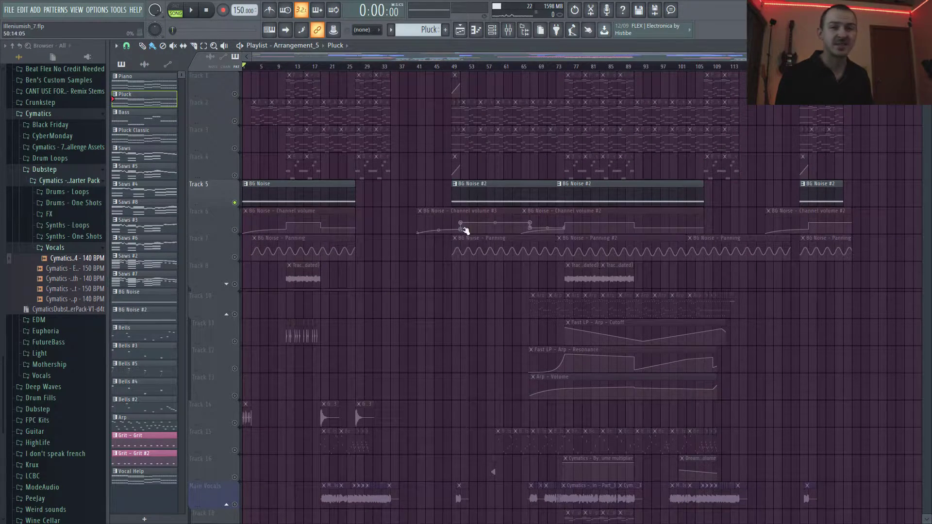
key("space")
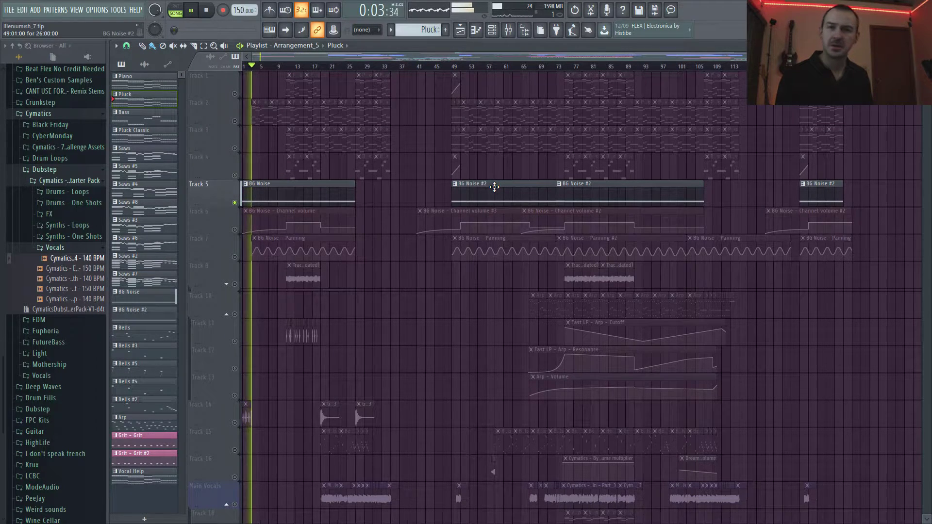
key("space")
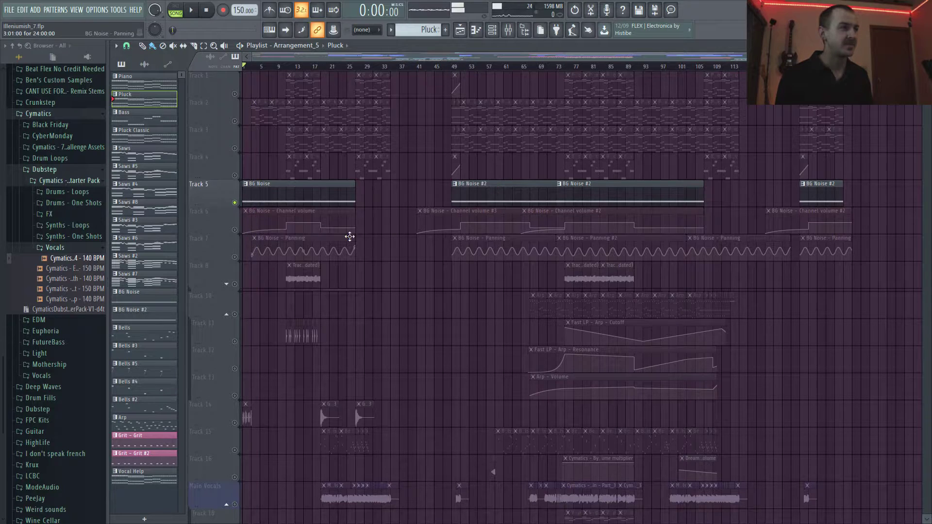
Unmute the BG Noise channel volume and panning automation on Tracks 6 and 7, and audition the automated noise from the song start
left_click(236, 231)
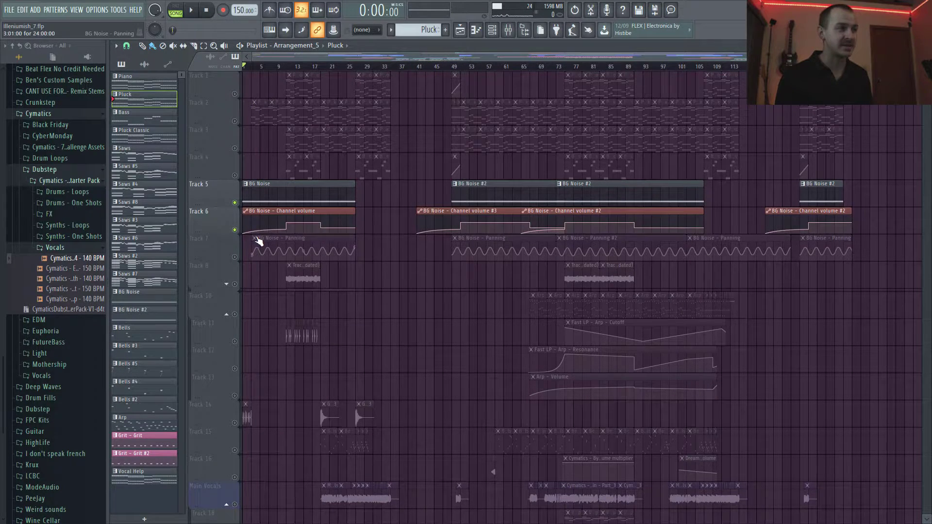
left_click(235, 258)
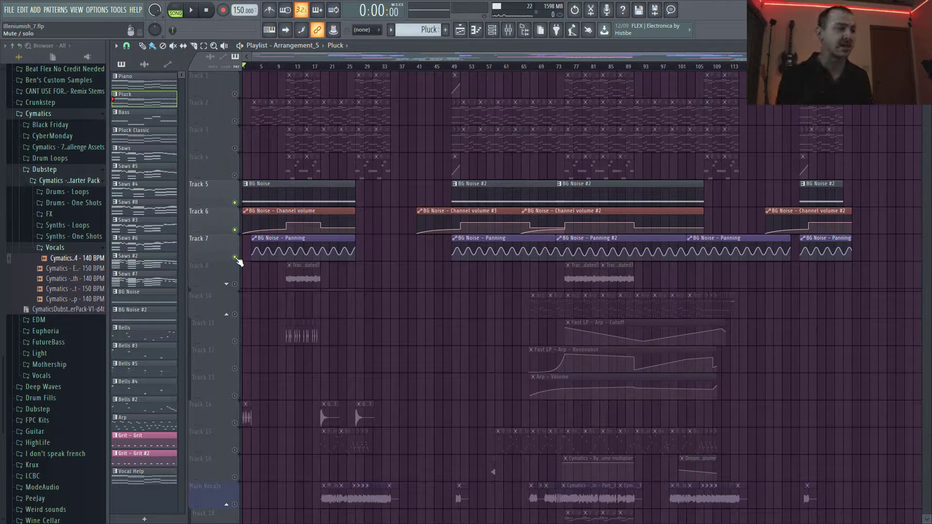
key("space")
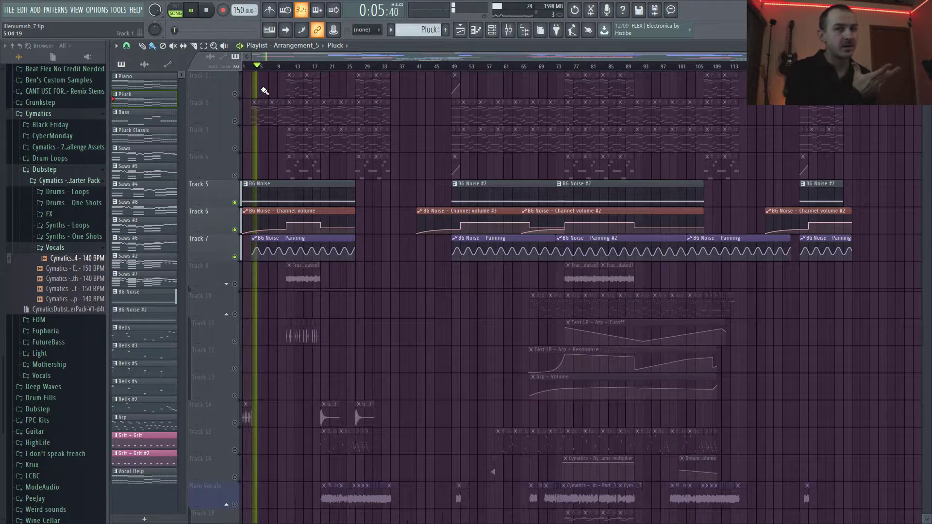
key("space")
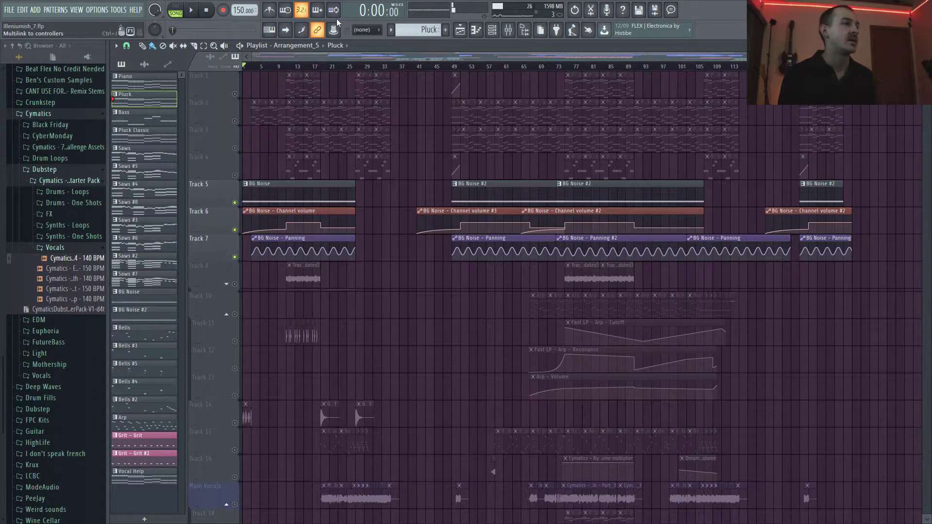
Unmute Tracks 1 to 4 and audition the melodic layers with the background noise from just before bar 11
left_click(234, 175)
left_click(235, 148)
left_click(234, 121)
left_click(235, 94)
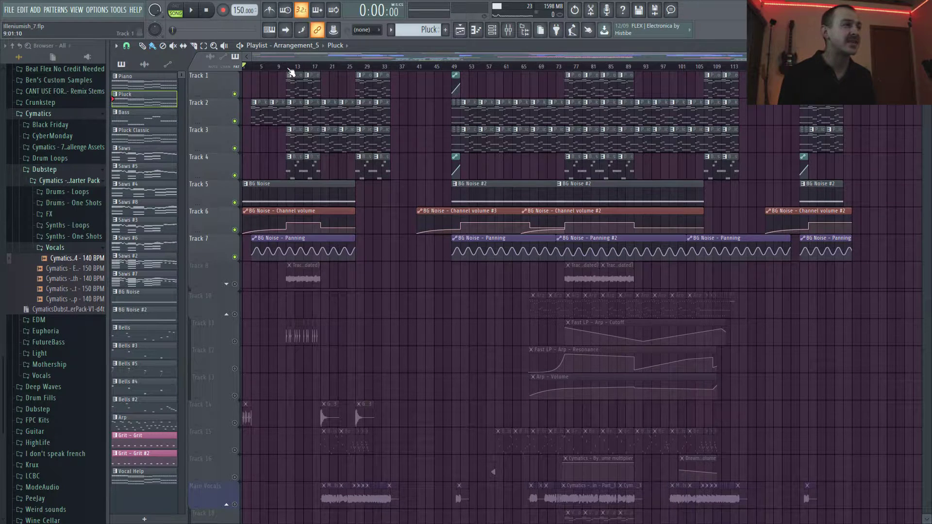
left_click(283, 67)
key("space")
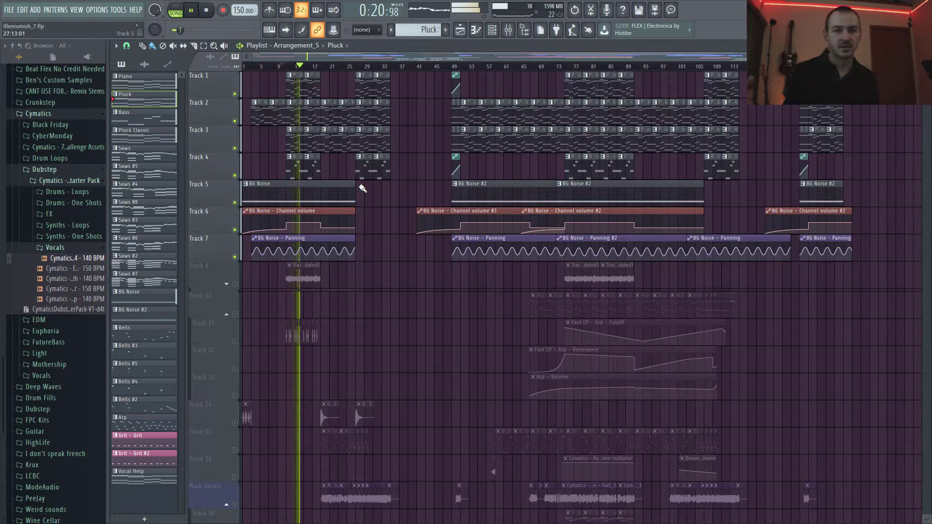
key("space")
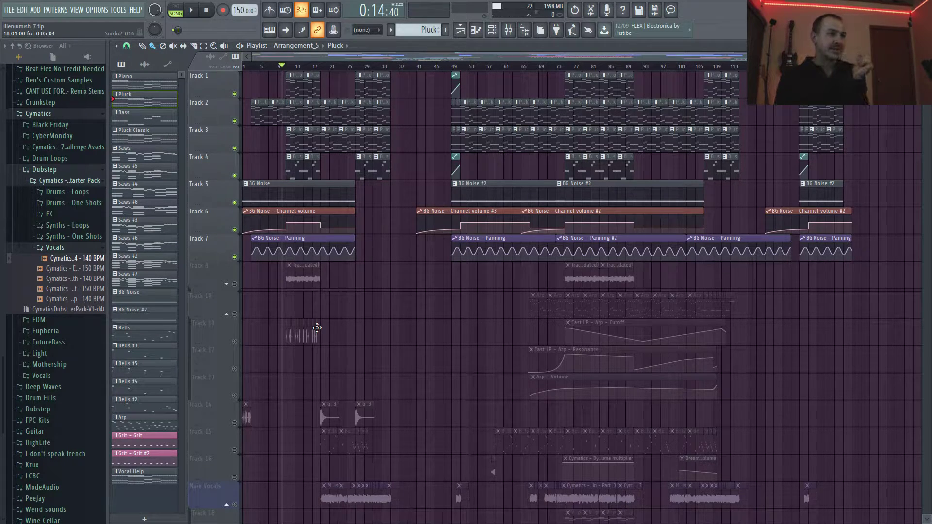
Leave only Track 11 with the short percussion hits unmuted and play it from bar 11
right_click(235, 257)
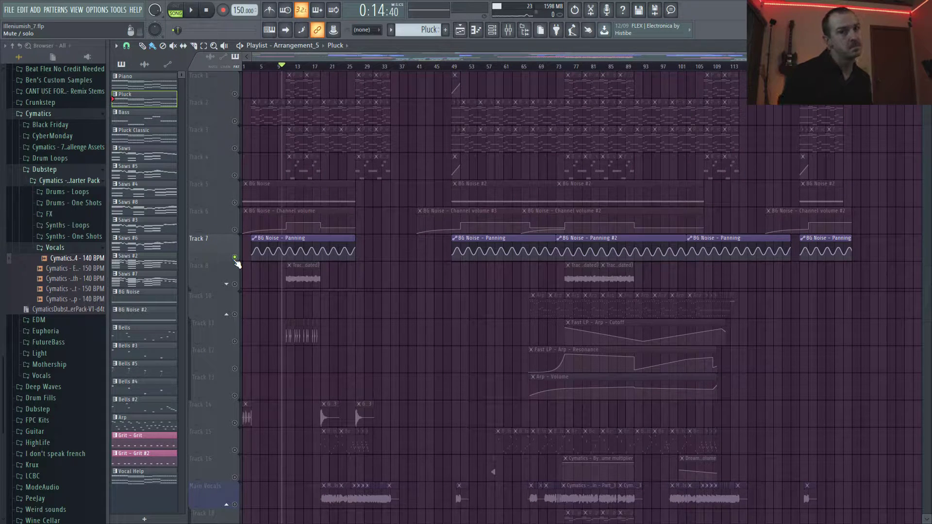
left_click(235, 258)
scroll(243, 271, "down", 1)
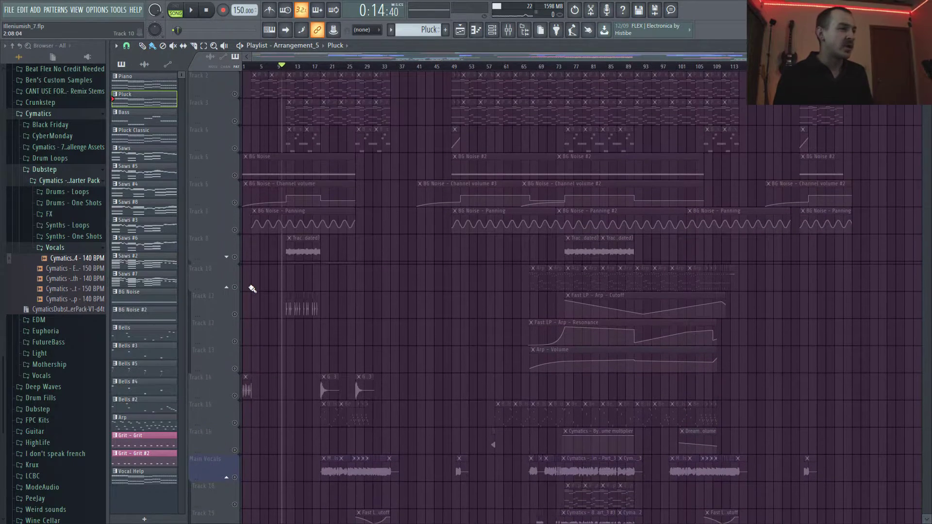
scroll(268, 312, "up", 5)
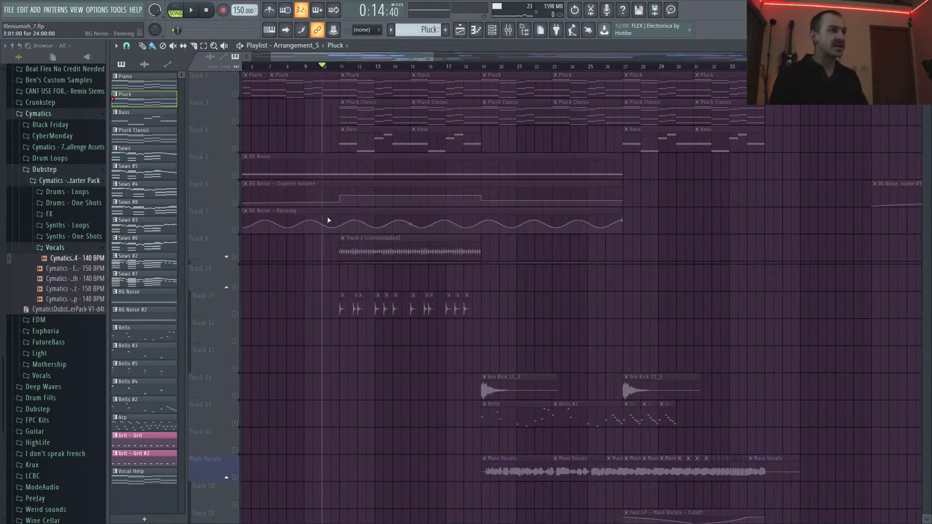
scroll(381, 261, "up", 1)
left_click(340, 66)
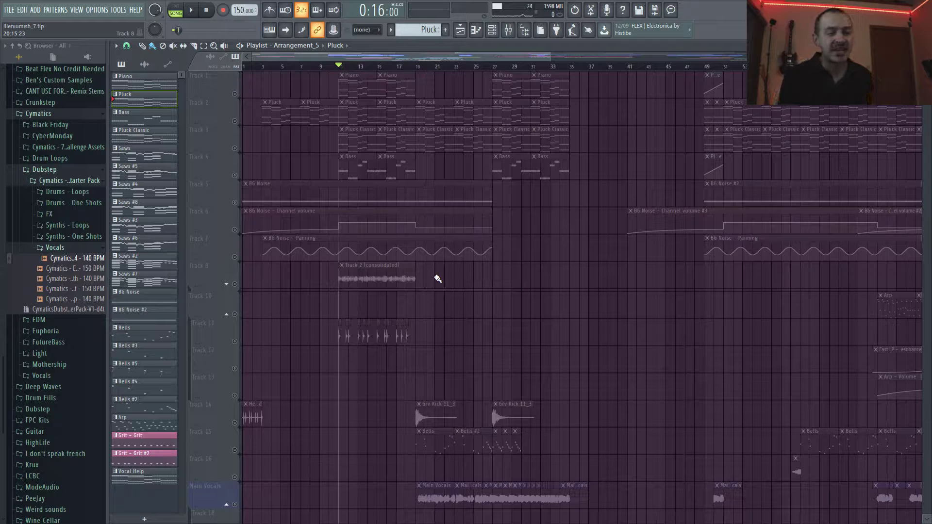
left_click(235, 342)
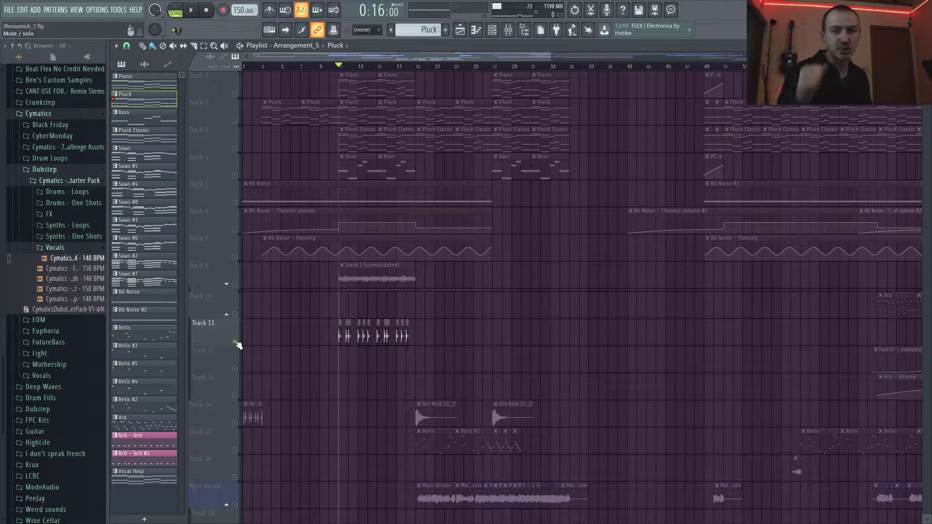
key("space")
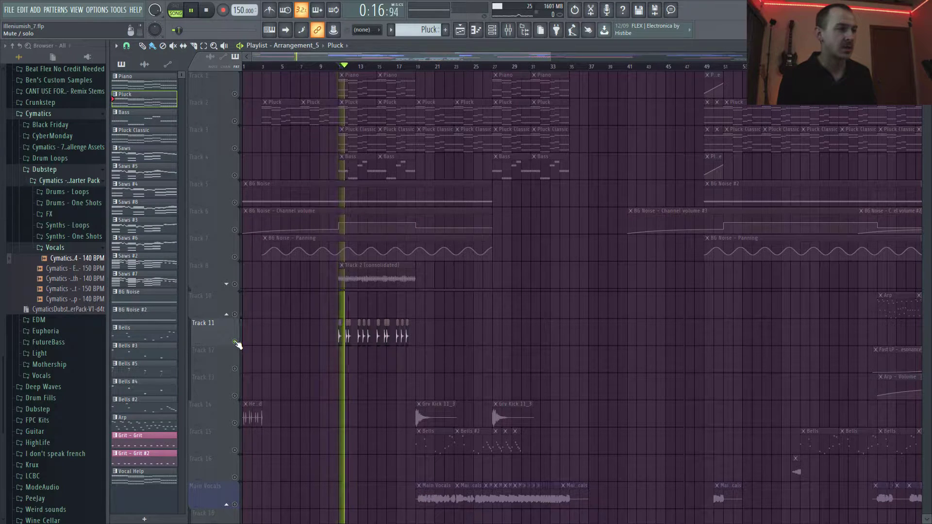
Leave only Track 8 with the consolidated audio clip unmuted and audition it from bar 11
key("space")
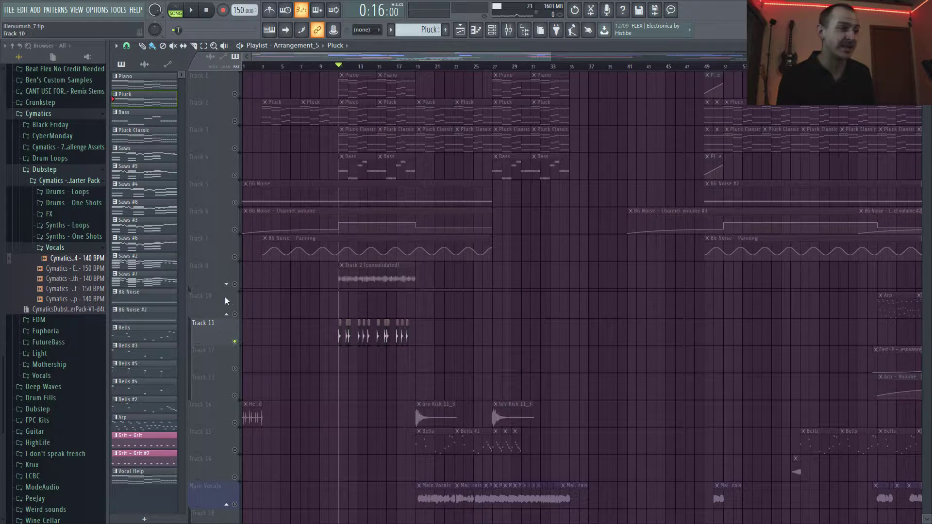
left_click(234, 285)
left_click(229, 285)
right_click(235, 285)
left_click(234, 284)
left_click(234, 284)
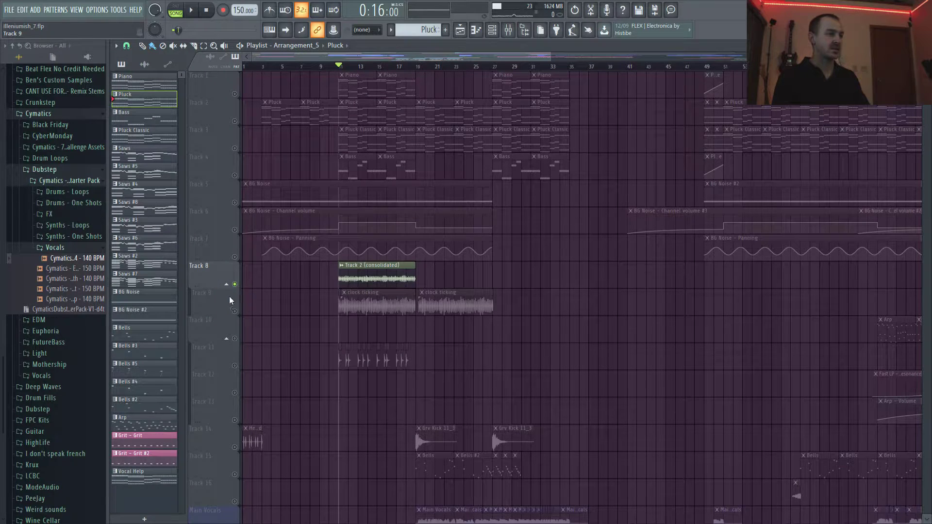
left_click(226, 284)
key("space")
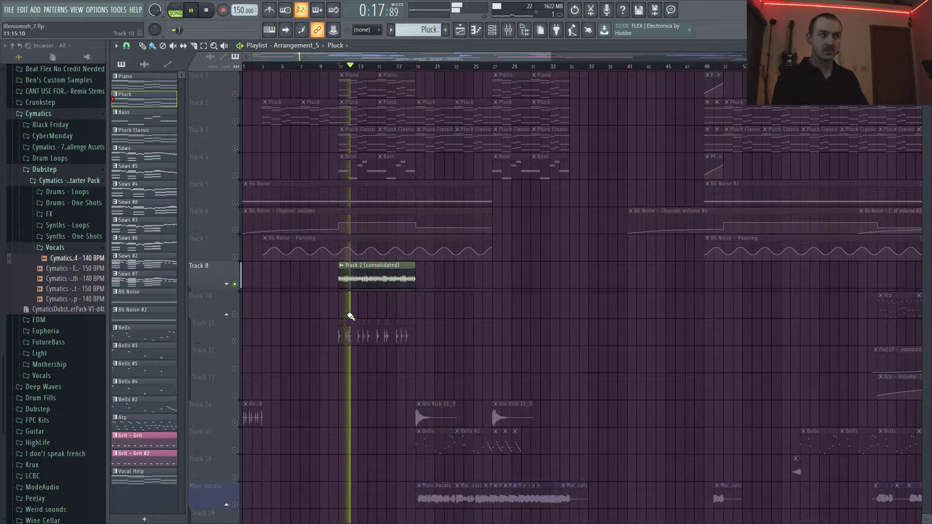
key("space")
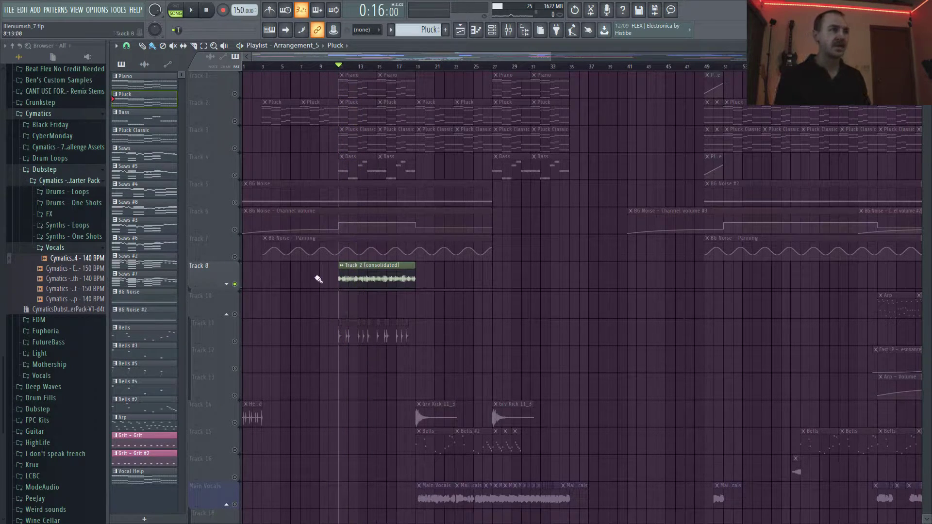
Leave only Track 14 with the opening hits and Grv Kick clips unmuted, and audition it from the start of the song
scroll(324, 286, "down", 8)
scroll(318, 287, "down", 6)
scroll(320, 287, "up", 10)
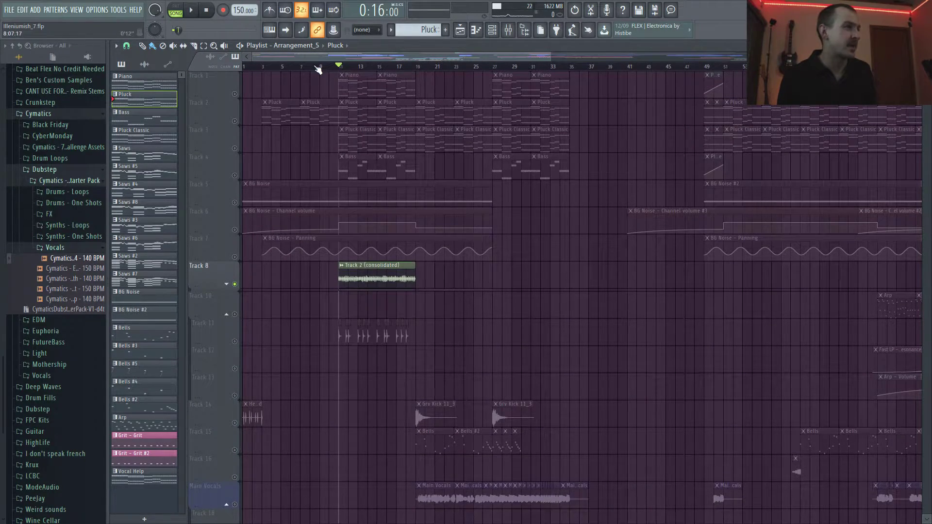
left_click_drag(324, 60, 67, 73)
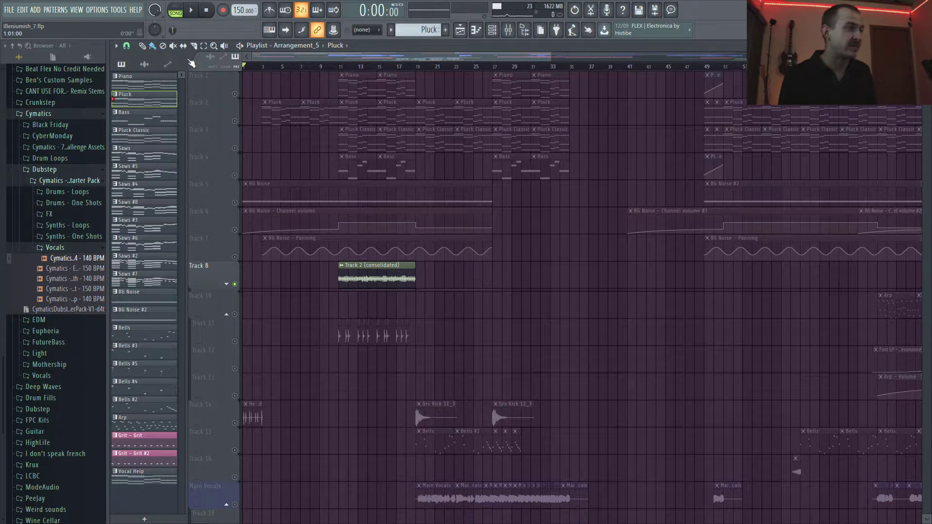
left_click(235, 423)
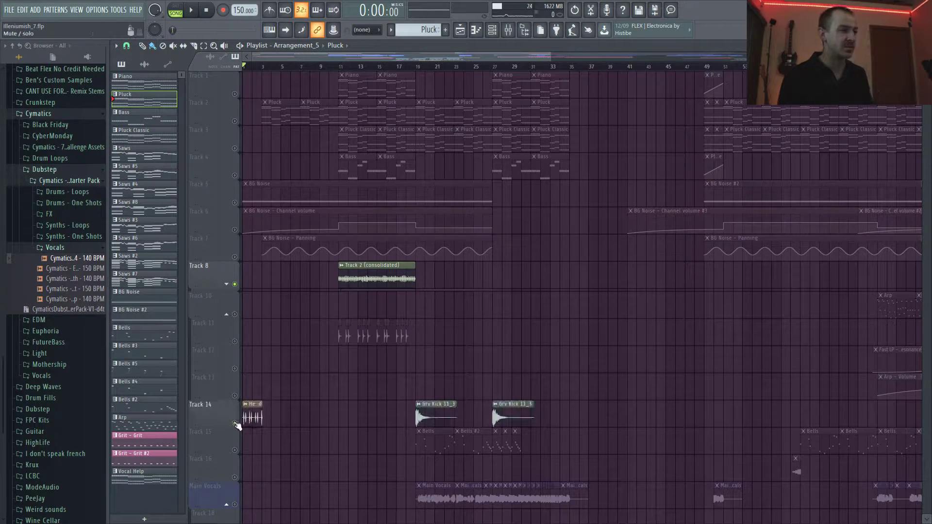
left_click(235, 285)
key("space")
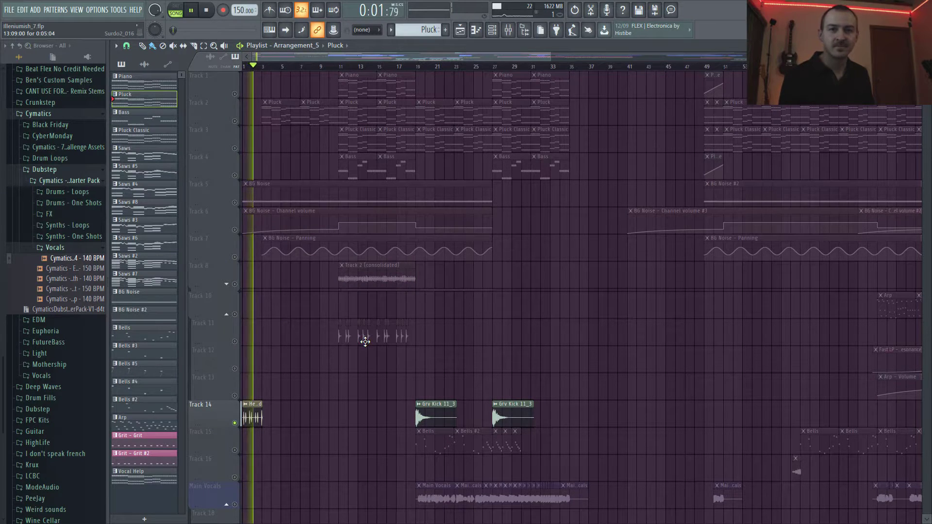
key("space")
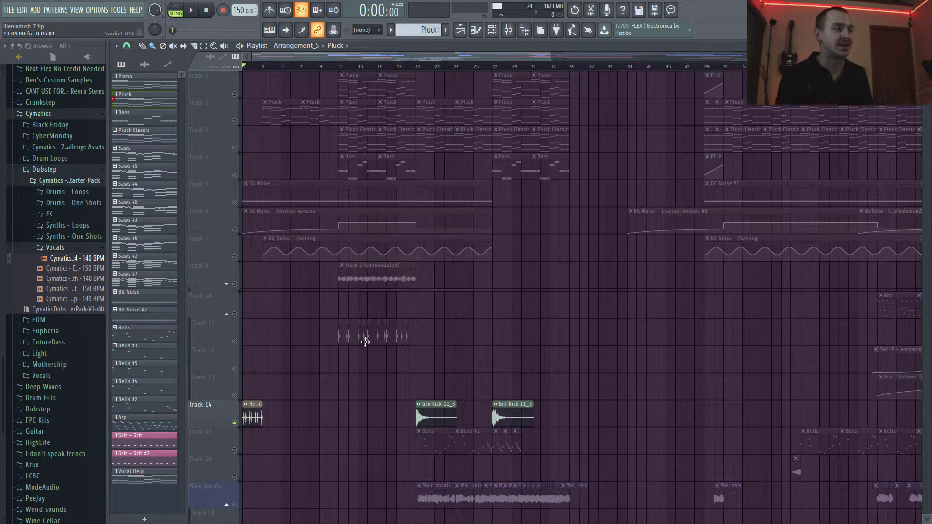
Leave only the vocal chops on Tracks 24 and 25 unmuted
scroll(330, 336, "down", 4)
scroll(330, 337, "down", 5)
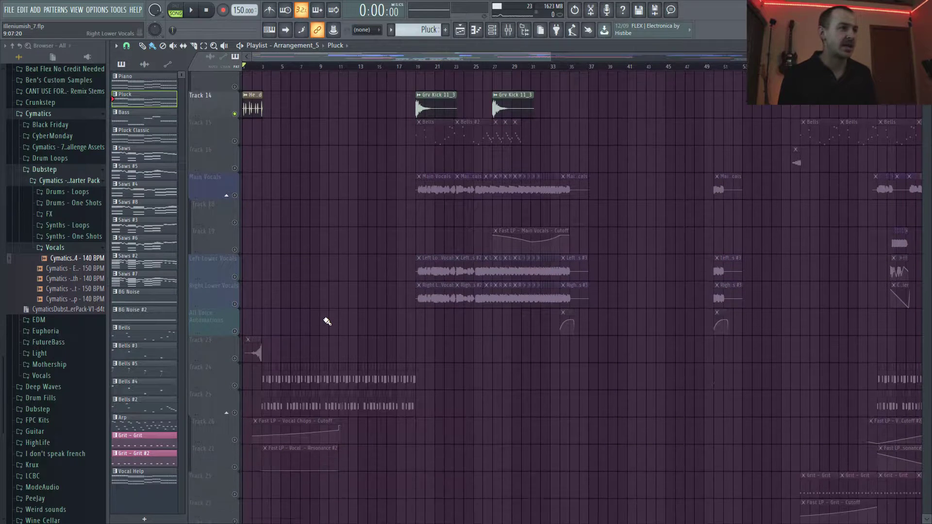
scroll(327, 317, "down", 2)
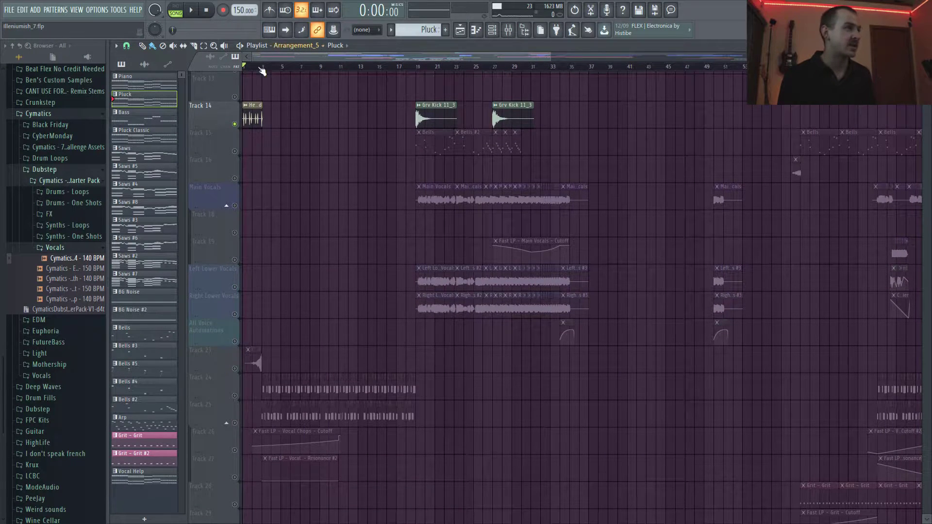
scroll(257, 77, "down", 3)
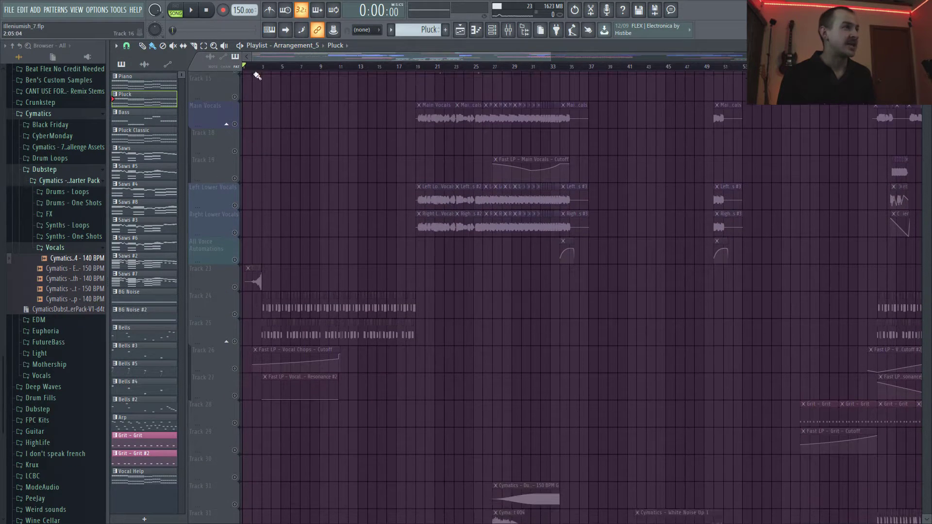
left_click(235, 315)
left_click(235, 341)
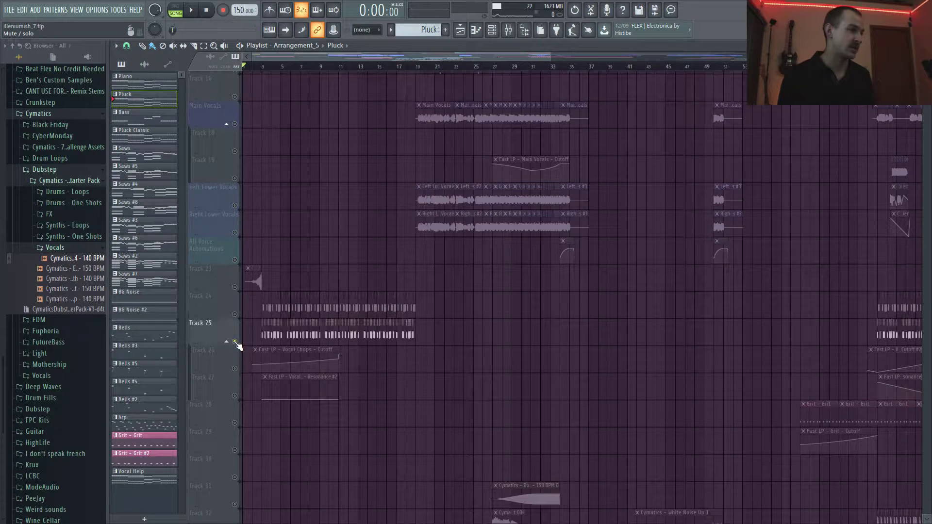
left_click(236, 315)
scroll(255, 321, "up", 8)
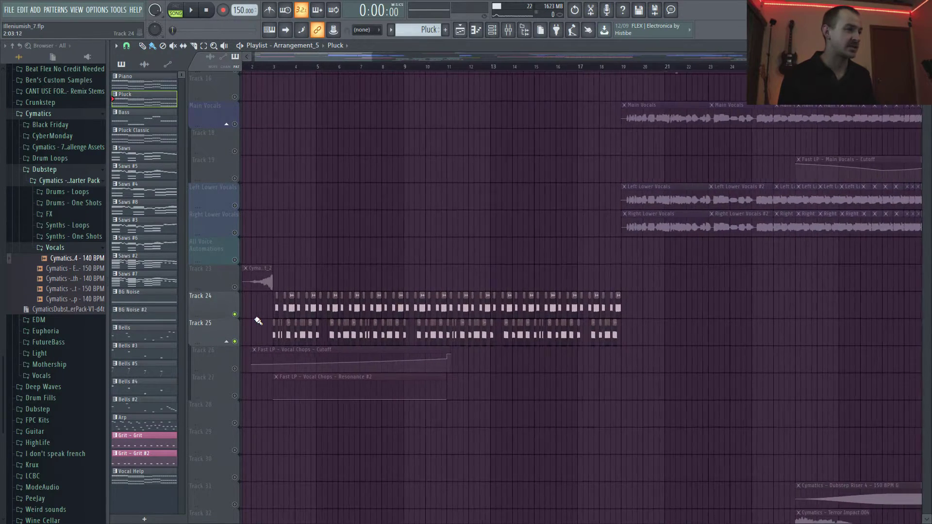
Examine the layout of the vocal chop clips on Tracks 24 and 25 and audition them from bar 3
scroll(439, 237, "down", 3)
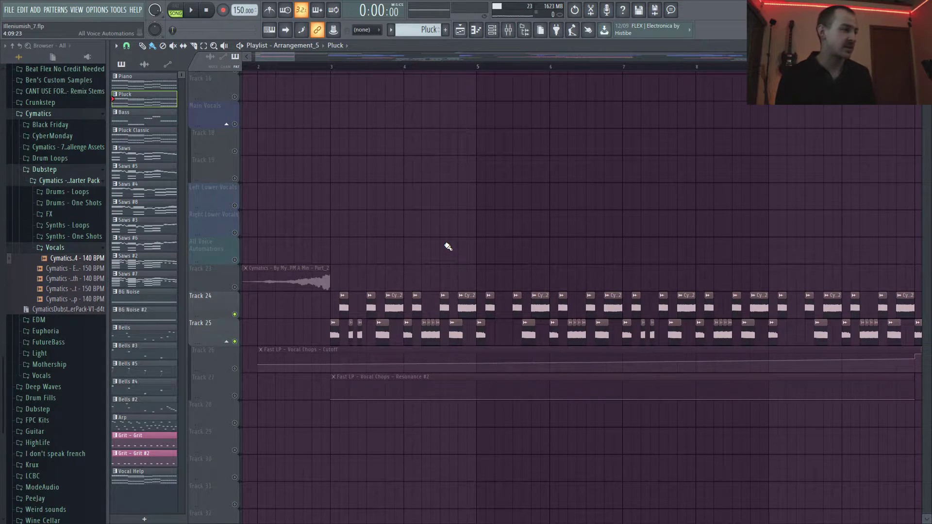
scroll(442, 243, "down", 6)
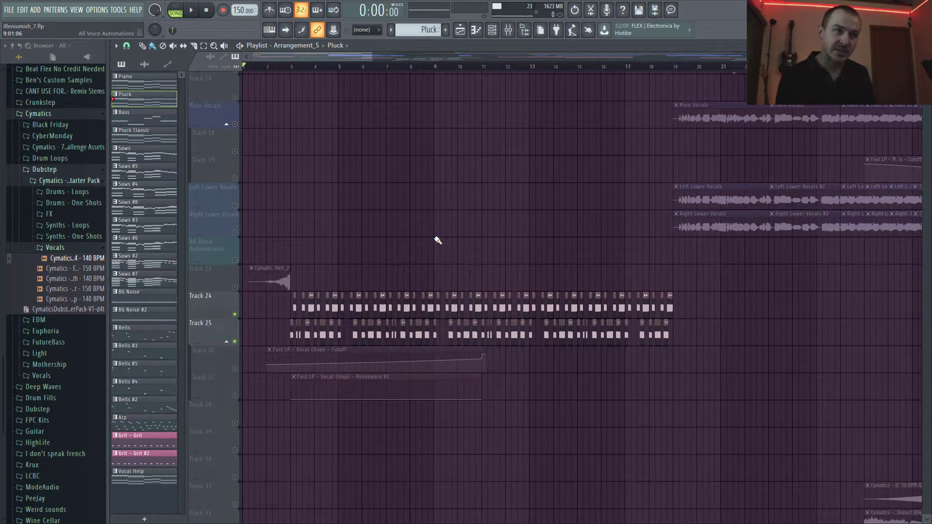
scroll(438, 240, "down", 2)
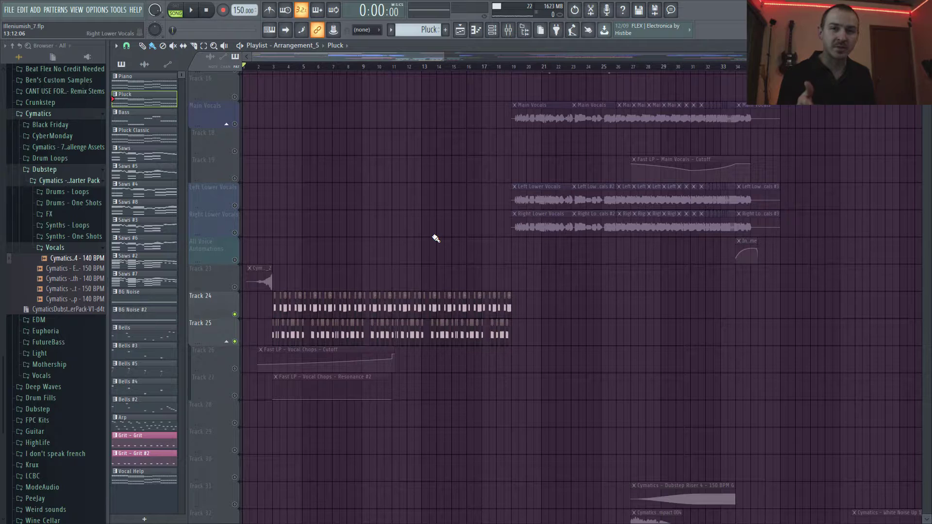
scroll(645, 260, "up", 4)
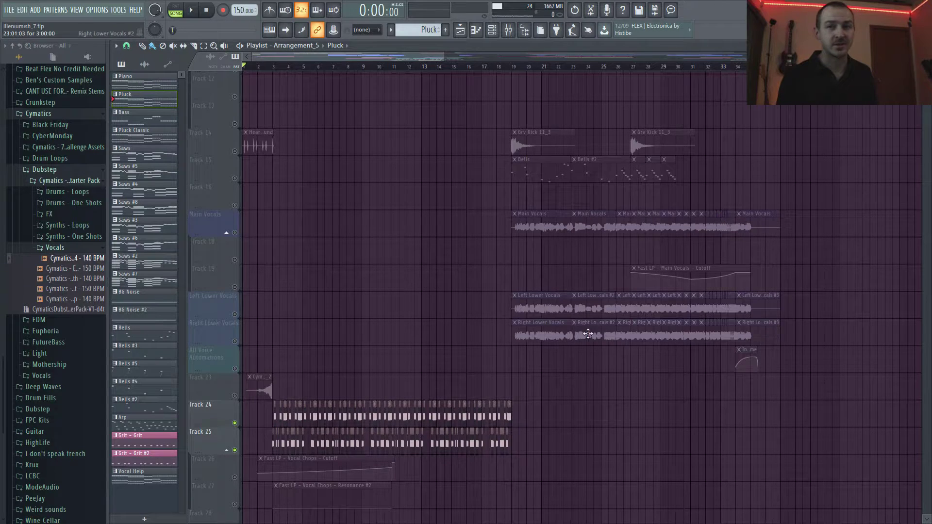
scroll(534, 321, "down", 2)
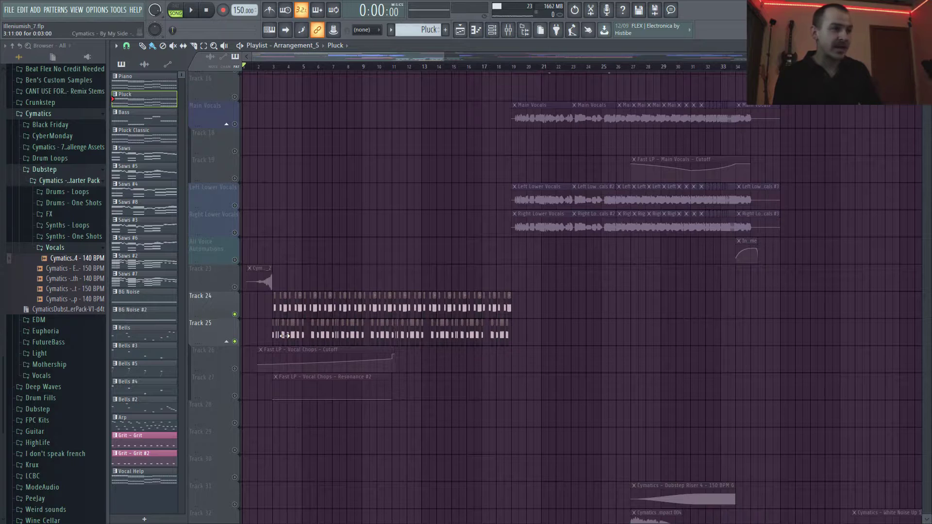
scroll(339, 264, "up", 4)
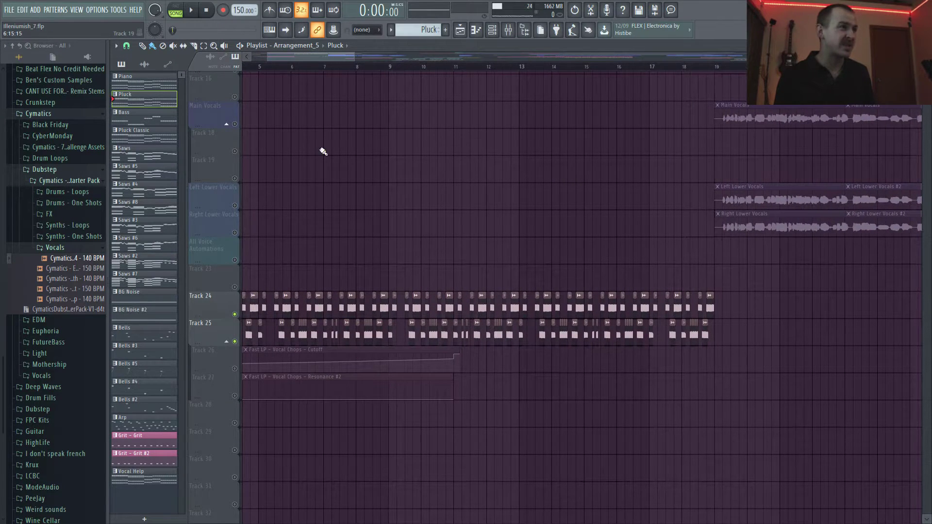
left_click_drag(322, 56, 271, 58)
left_click(309, 70)
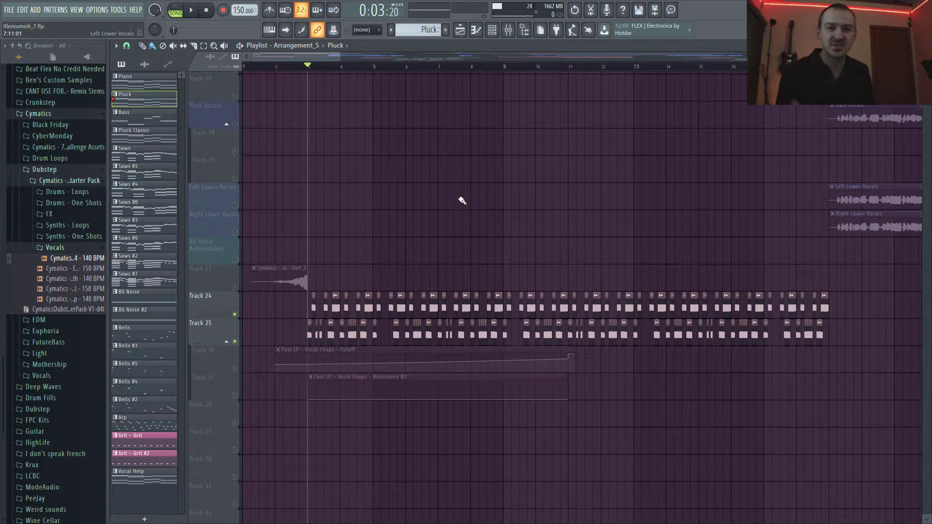
key("space")
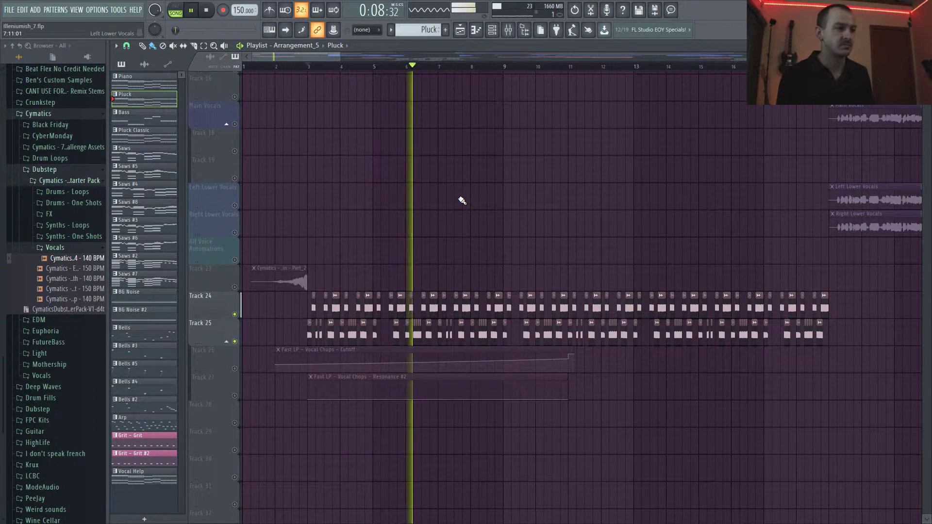
key("space")
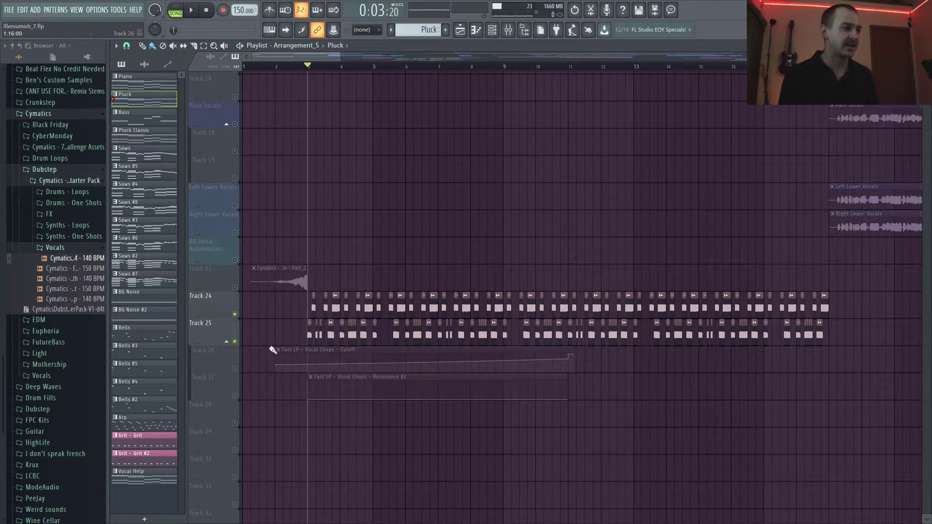
Unmute the Vocal Chops cutoff and resonance automation on Tracks 26 and 27, and audition the filtered chops from bar 3
left_click(235, 368)
left_click(235, 396)
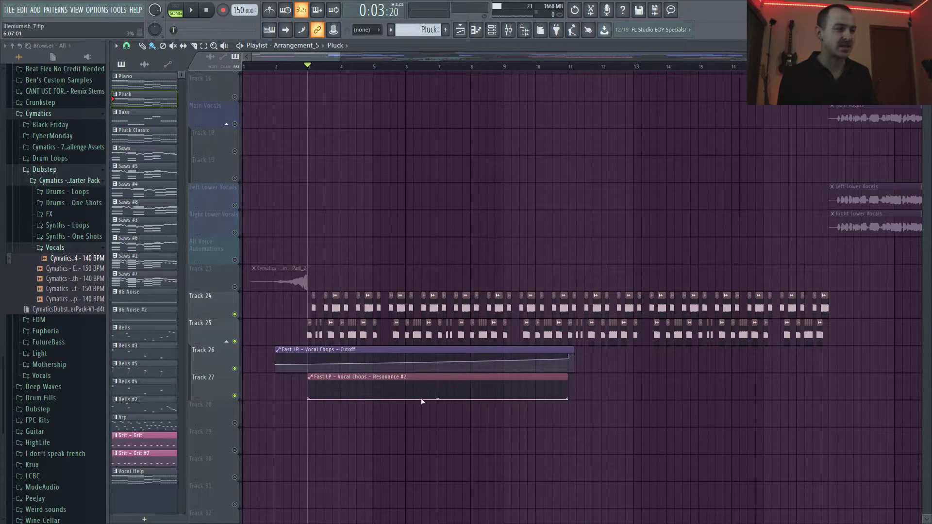
scroll(534, 390, "down", 2)
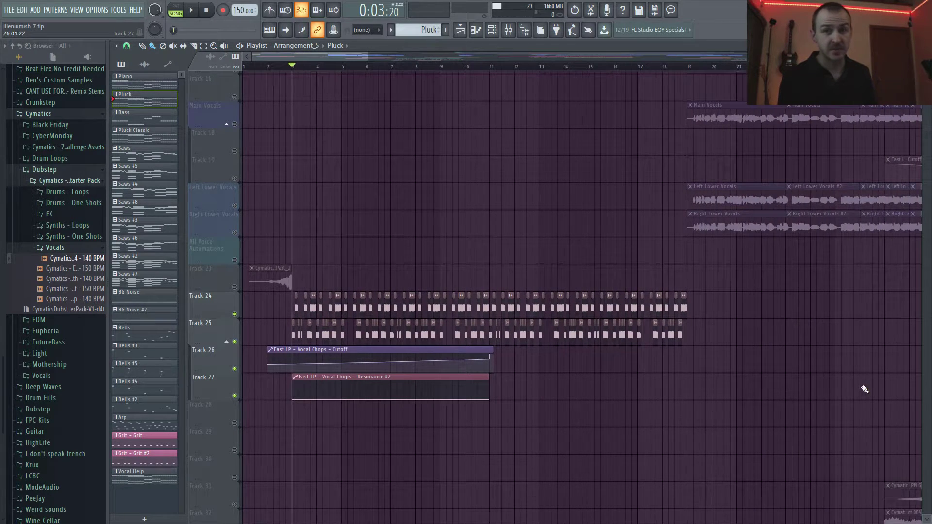
scroll(775, 389, "down", 6)
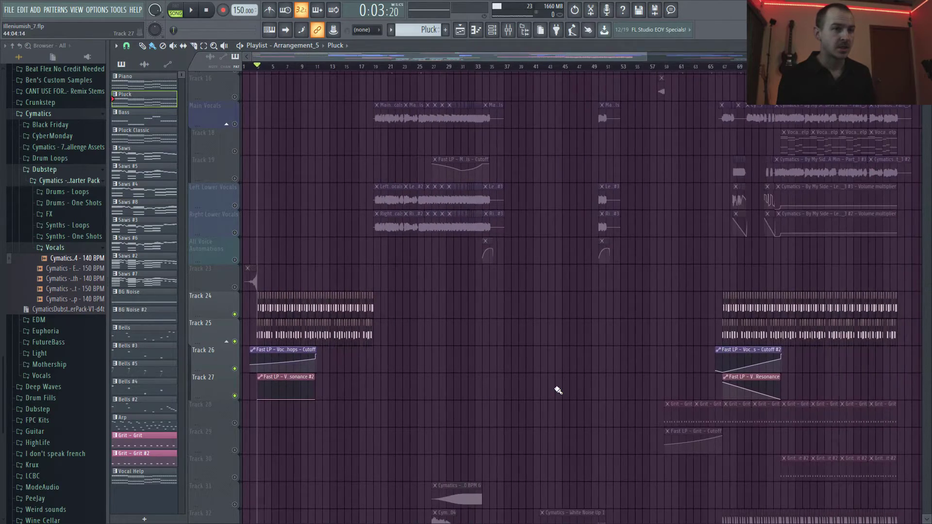
scroll(544, 392, "up", 5)
scroll(545, 392, "down", 5)
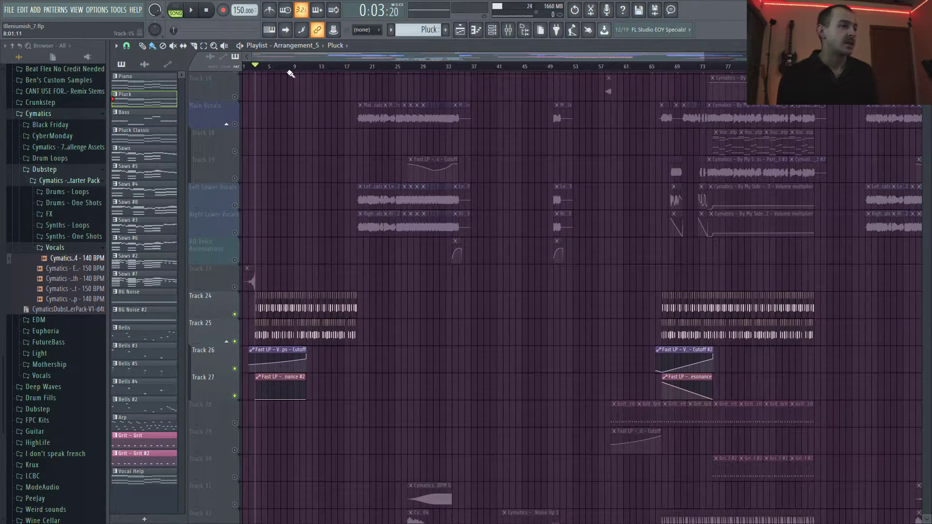
key("space")
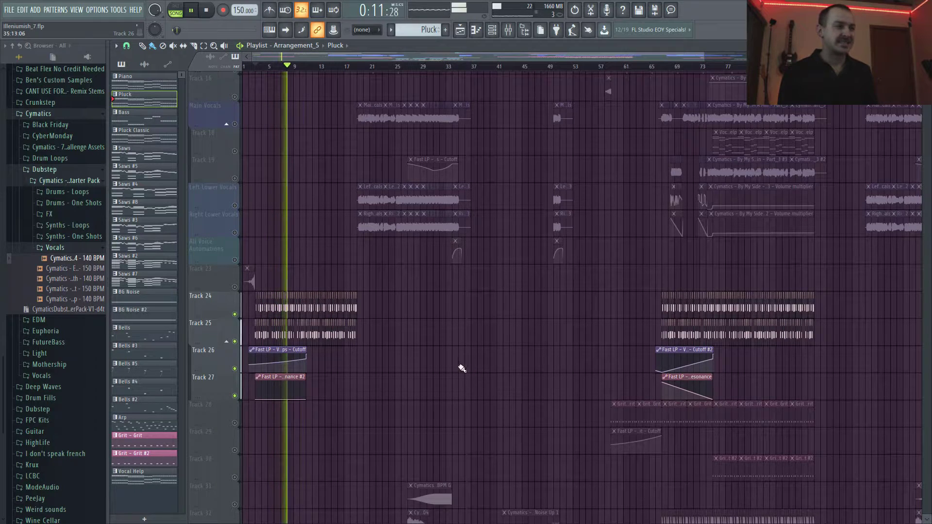
key("space")
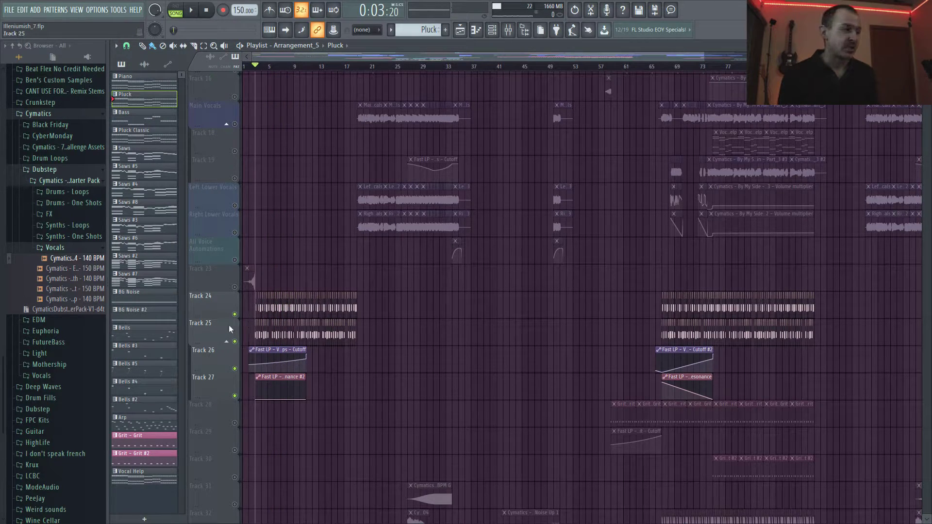
Unmute the Cymatics lead-in clip on Track 23 and audition it into the vocal chops from bar 2
left_click(235, 287)
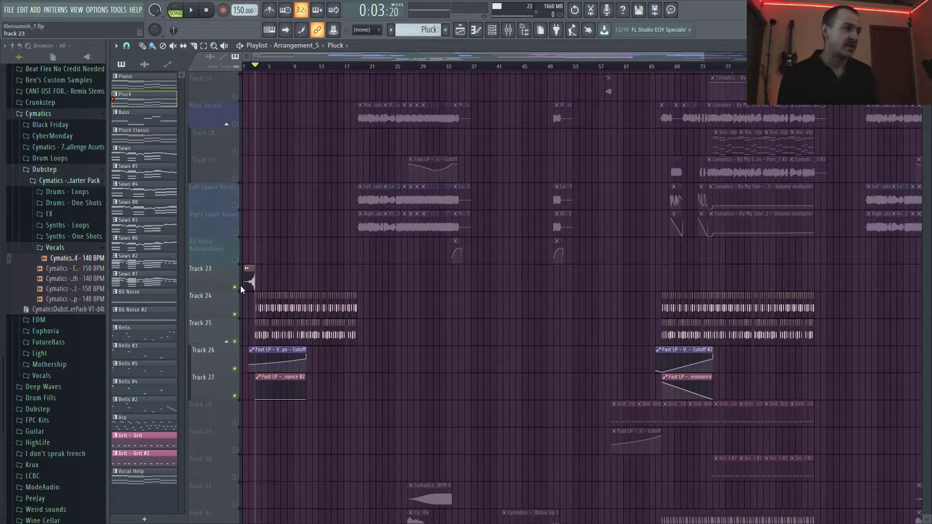
scroll(280, 79, "up", 3)
left_click(257, 67)
key("space")
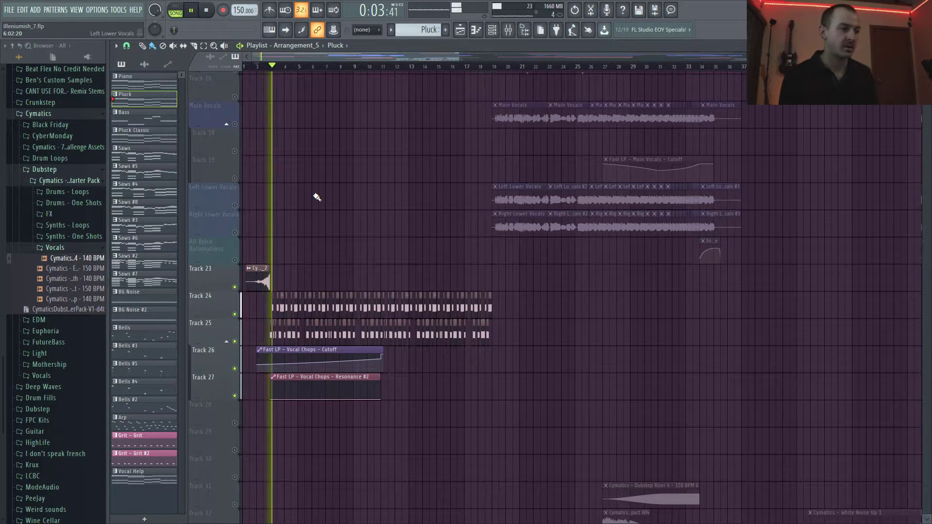
key("space")
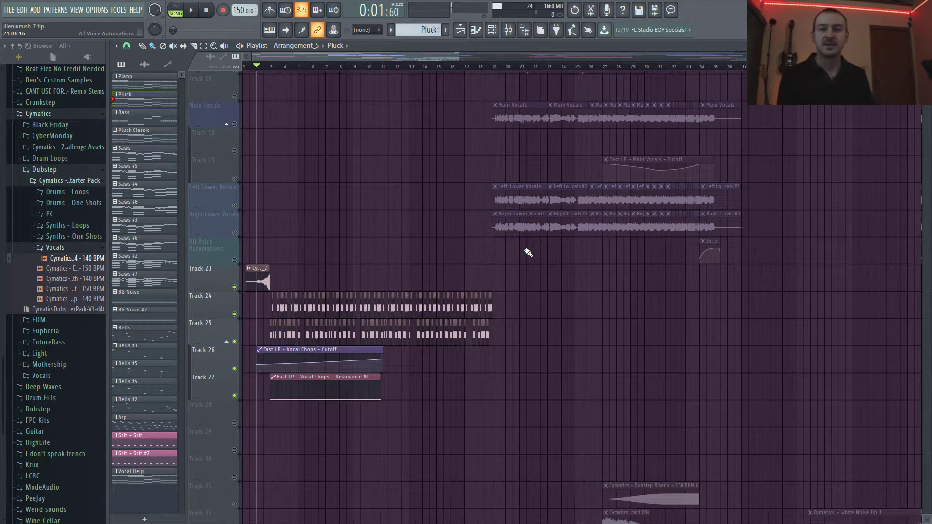
Unmute all playlist tracks and play the full arrangement from the start of the song
scroll(528, 253, "down", 3)
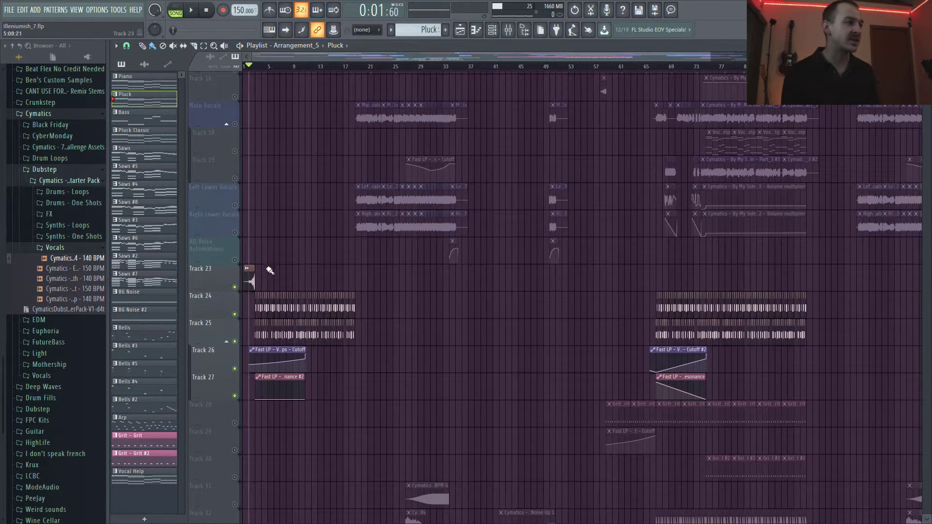
right_click(236, 315)
right_click(236, 315)
left_click(246, 67)
key("space")
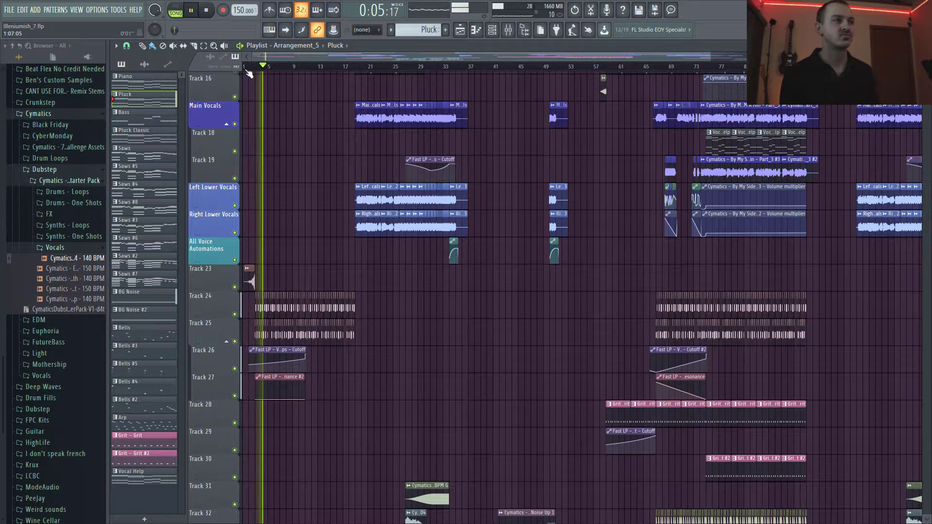
key("space")
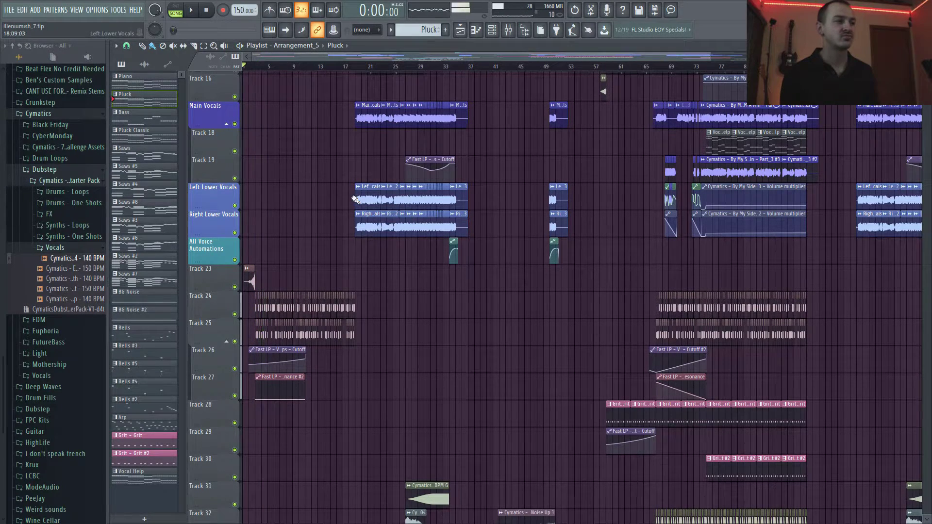
Play the full arrangement from bar 11 and review its upper playlist tracks
left_click(307, 67)
key("space")
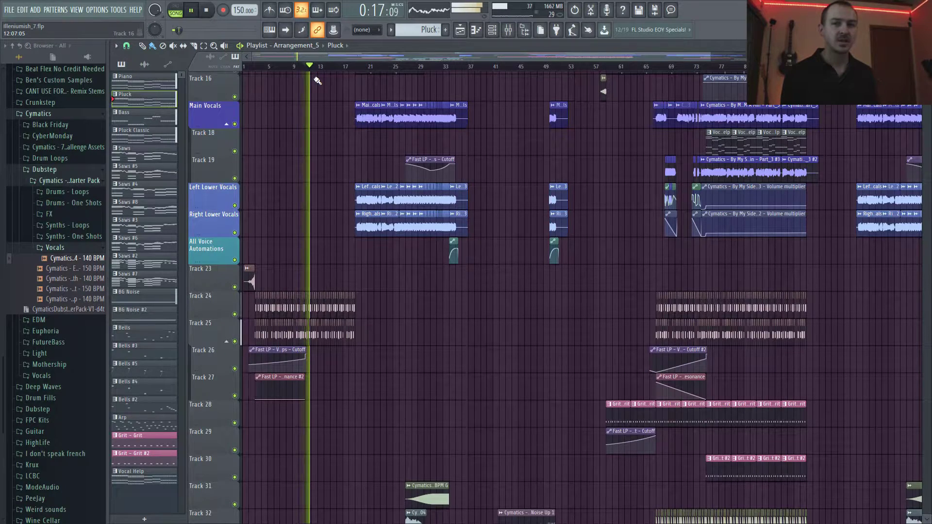
scroll(344, 250, "up", 5)
scroll(343, 250, "up", 9)
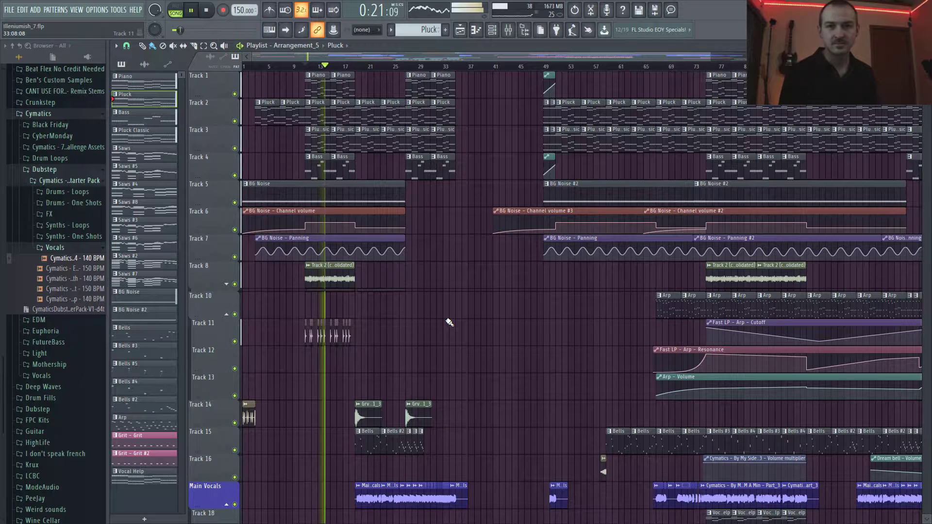
key("space")
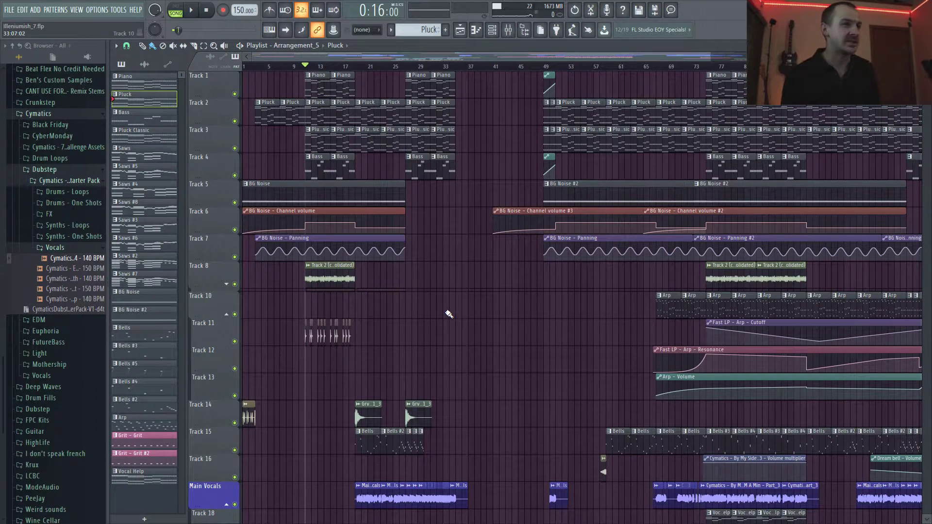
Solo the Bells patterns on Track 15 and audition them from bar 19
scroll(447, 312, "down", 5)
scroll(462, 291, "up", 5)
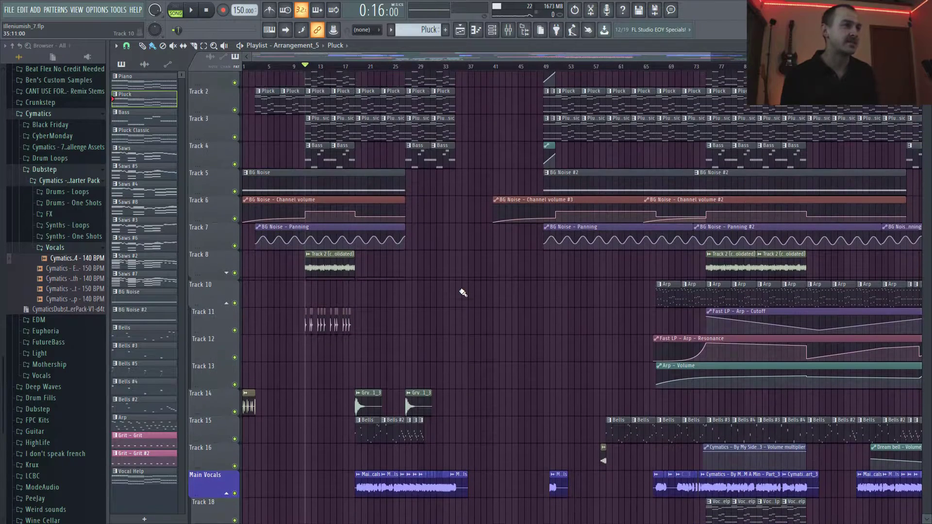
left_click(355, 66)
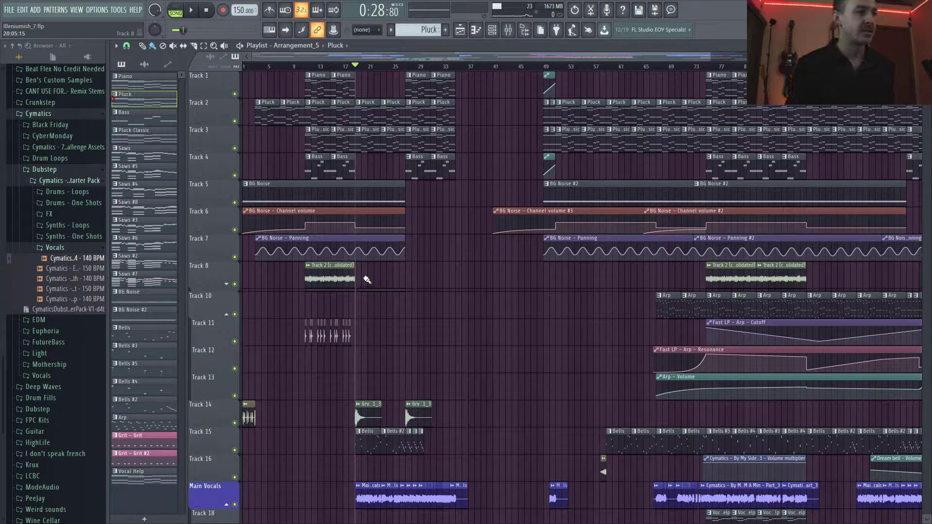
scroll(426, 273, "down", 5)
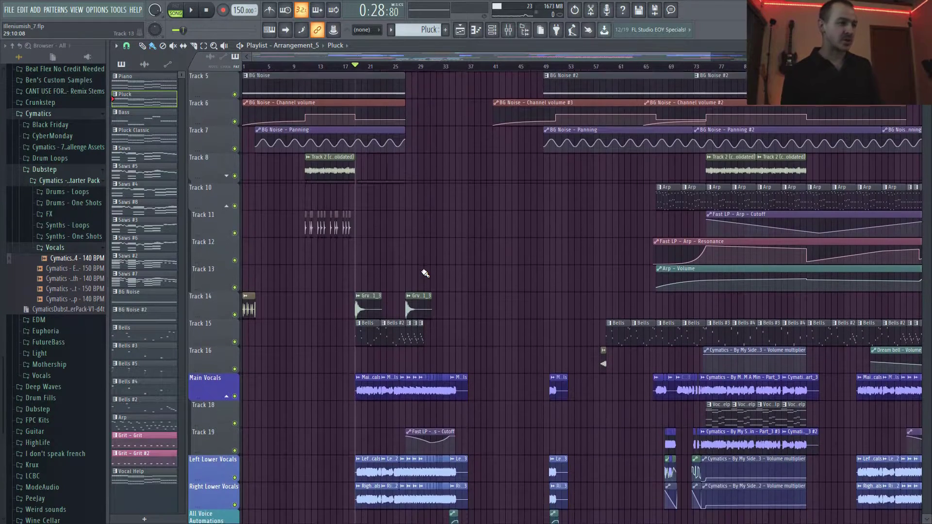
right_click(235, 233)
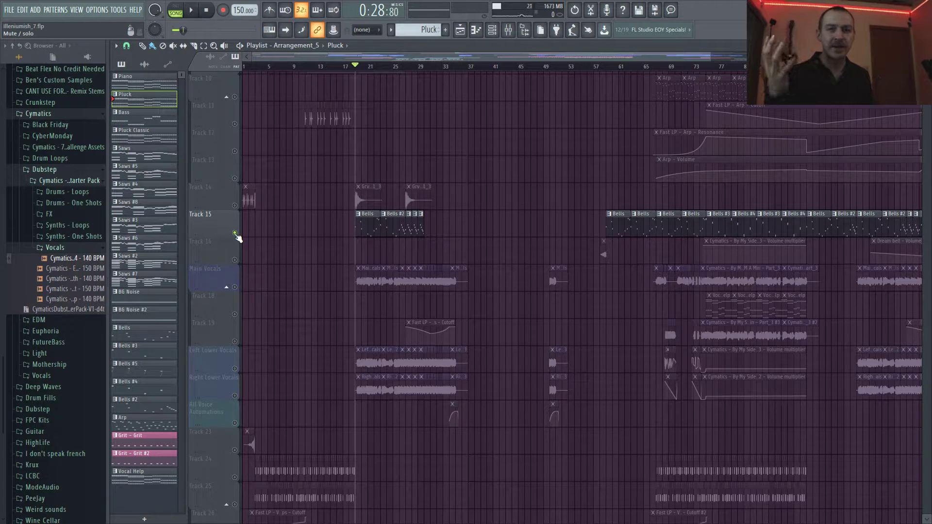
key("space")
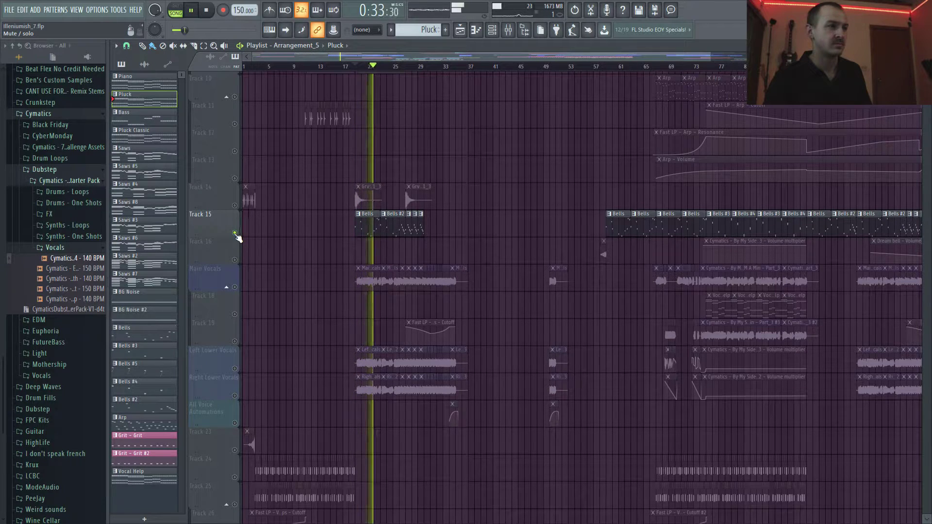
key("space")
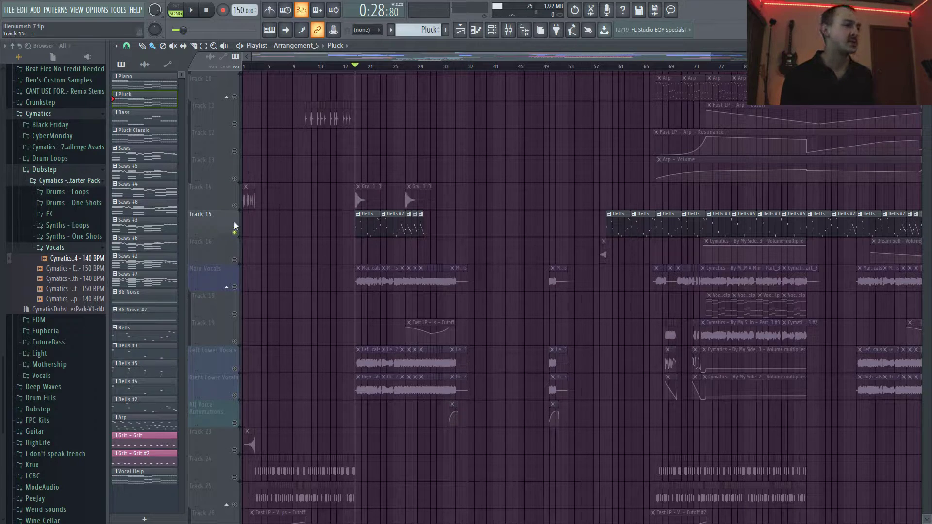
Solo the kick clips on Track 14 and audition them from bar 19
right_click(235, 206)
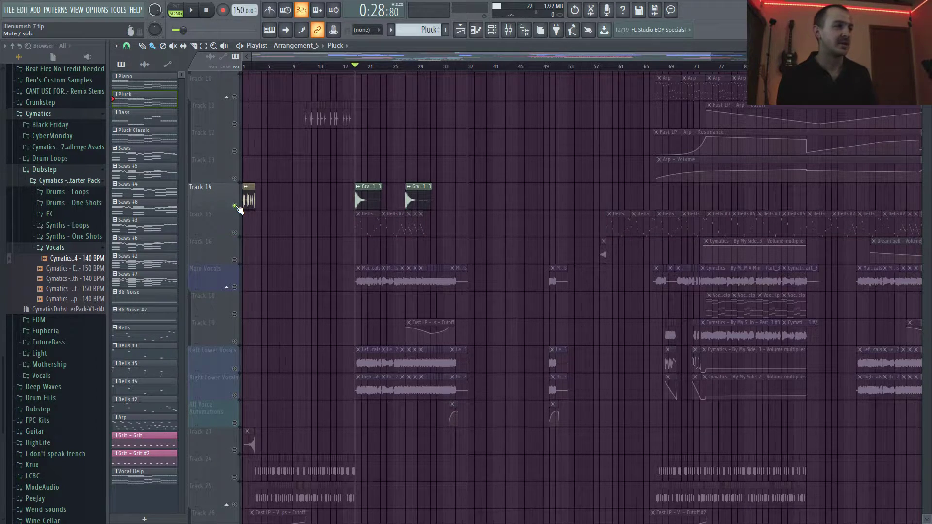
key("space")
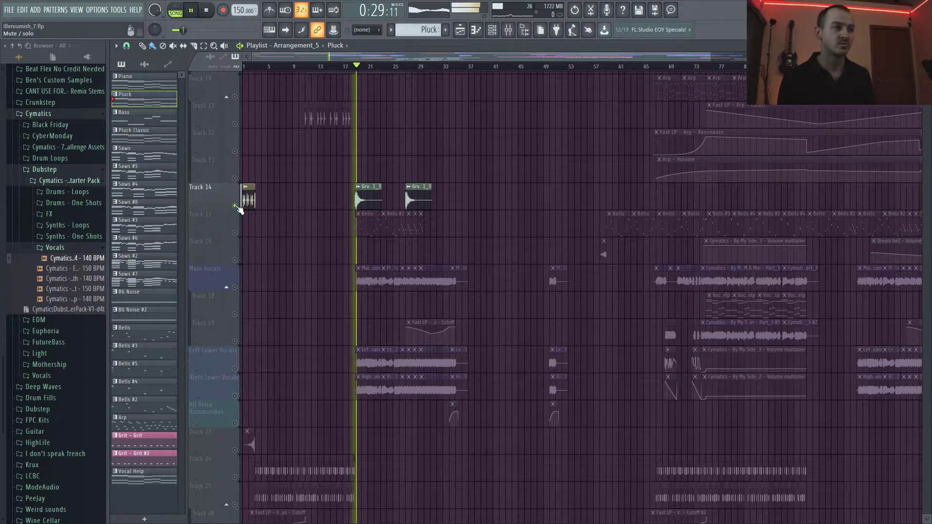
key("space")
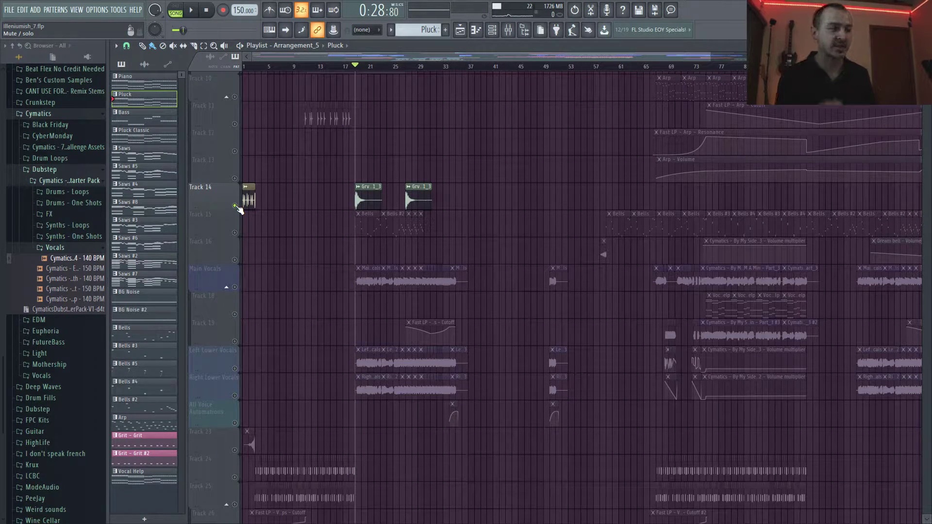
Solo the Main Vocals track and unmute the Left Lower Vocals and Right Lower Vocals tracks alongside it
scroll(262, 286, "down", 2)
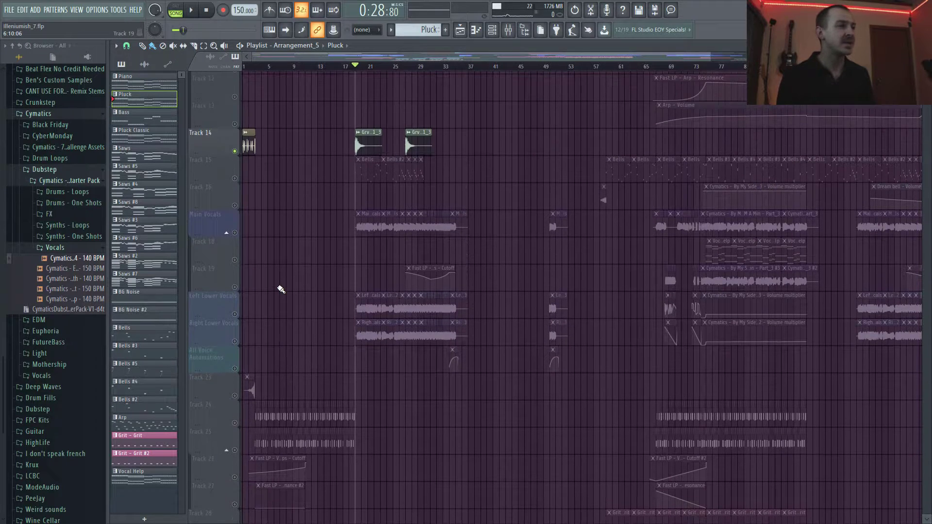
left_click(235, 234, "ctrl")
left_click(235, 314)
left_click(235, 341)
scroll(291, 362, "down", 12)
scroll(303, 365, "down", 5)
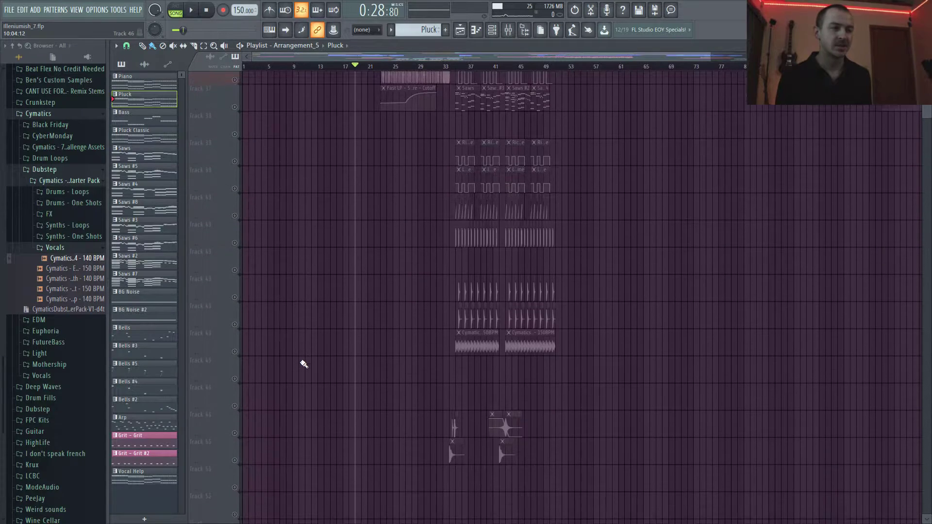
scroll(301, 365, "up", 7)
scroll(298, 365, "up", 7)
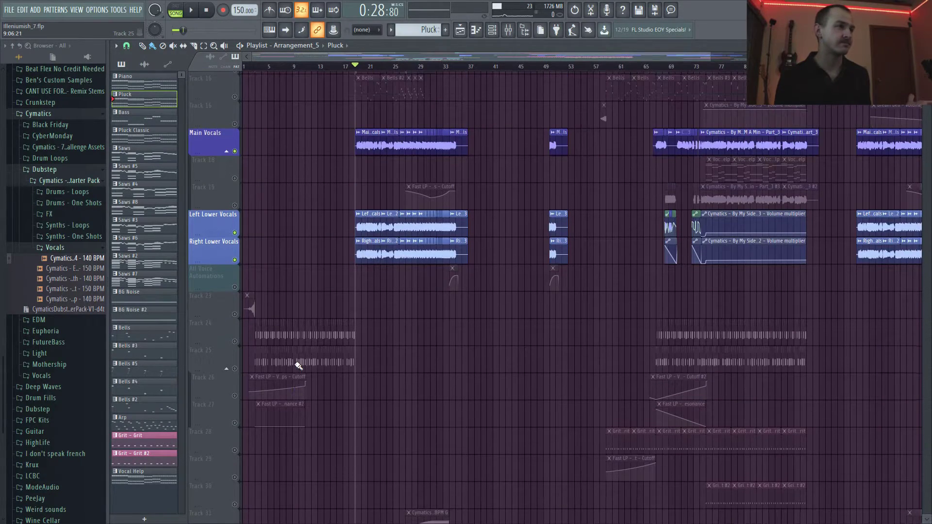
scroll(298, 365, "up", 5)
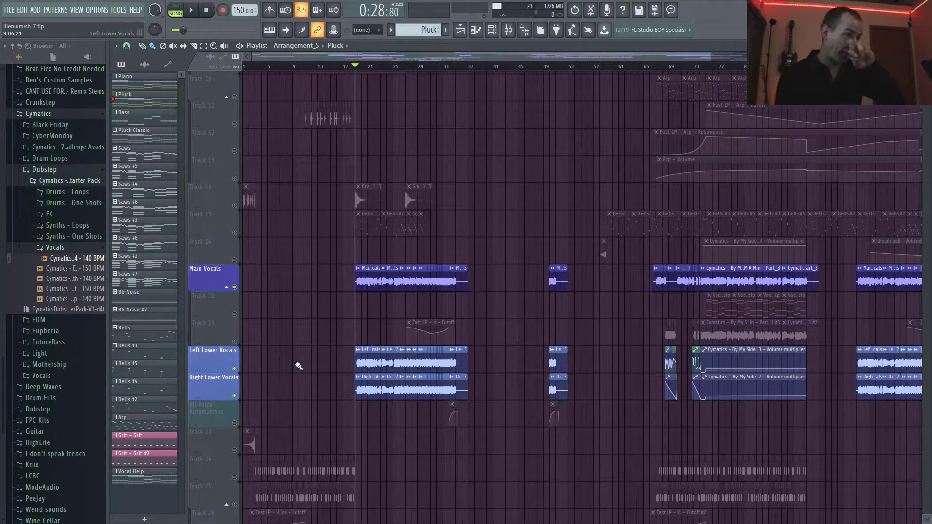
scroll(372, 329, "up", 3)
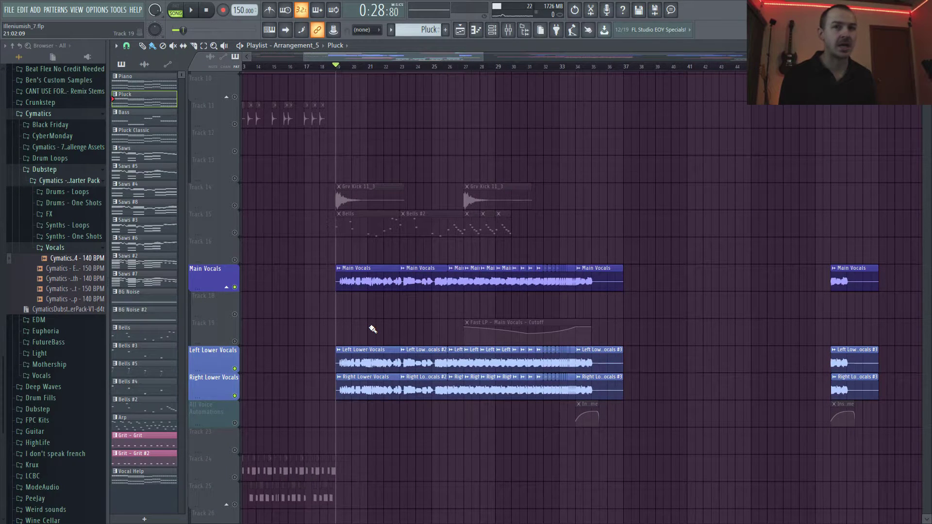
scroll(399, 323, "up", 1)
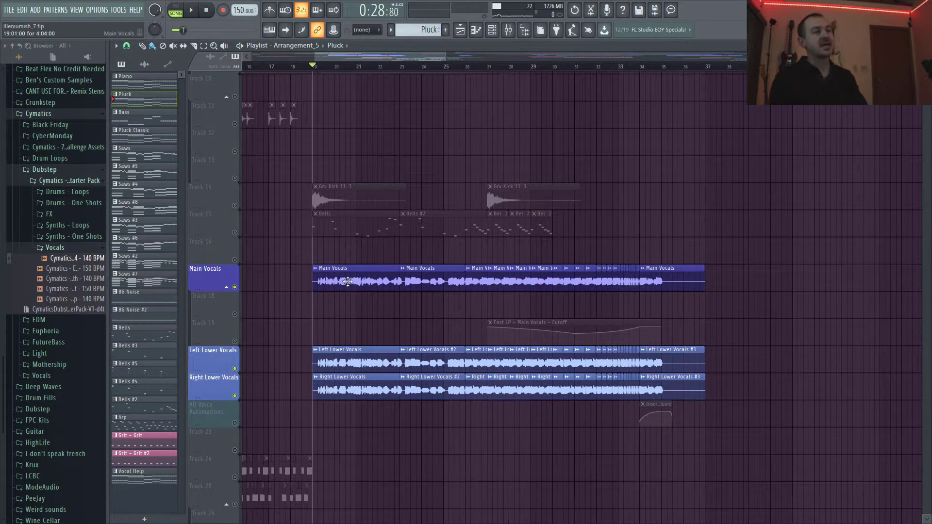
Mute the Left and Right Lower Vocals tracks and audition the Main Vocals alone from bar 19
left_click(235, 368)
left_click(234, 396)
key("space")
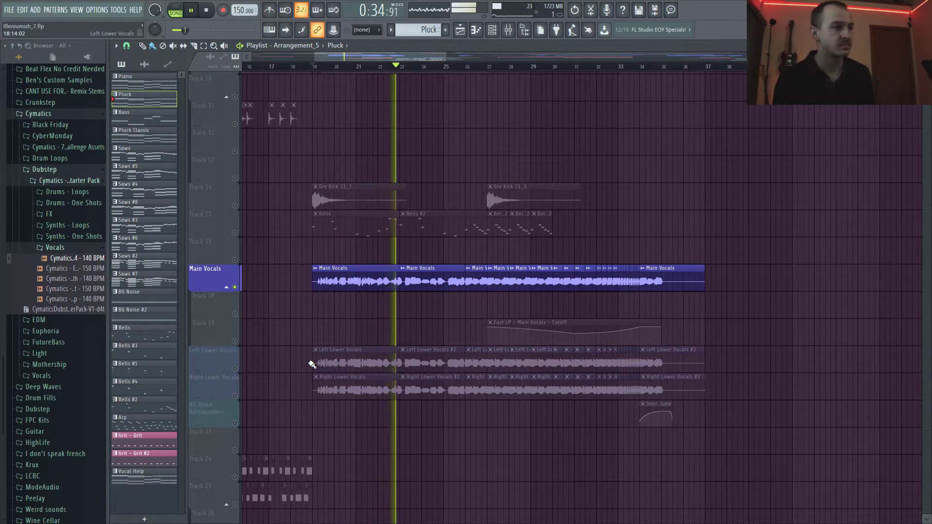
key("space")
Unmute the Left and Right Lower Vocals, mute the Main Vocals, and audition the lower harmonies from bar 19
left_click(231, 367)
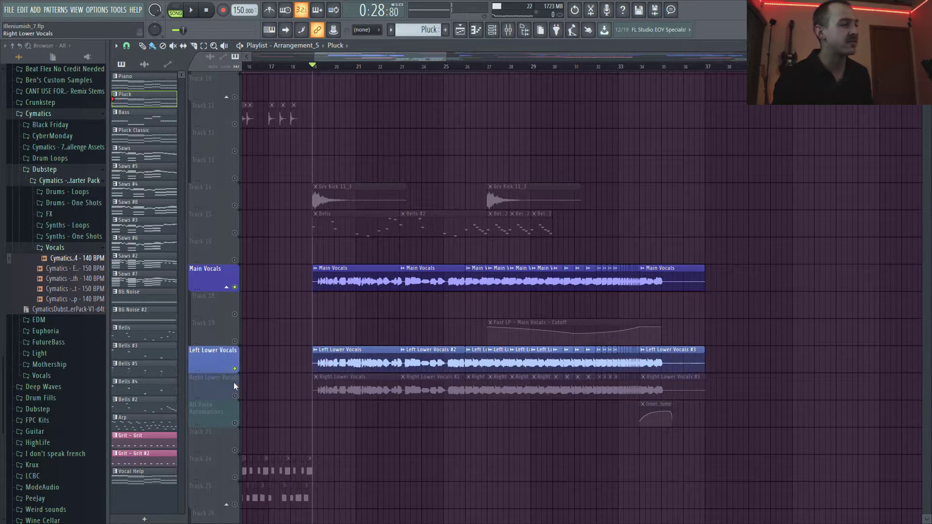
left_click(235, 396)
left_click(235, 286)
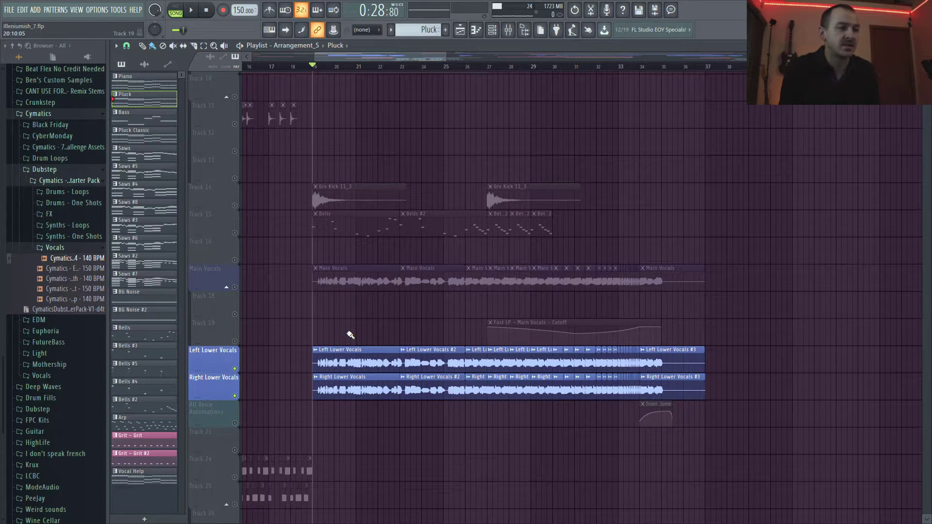
key("space")
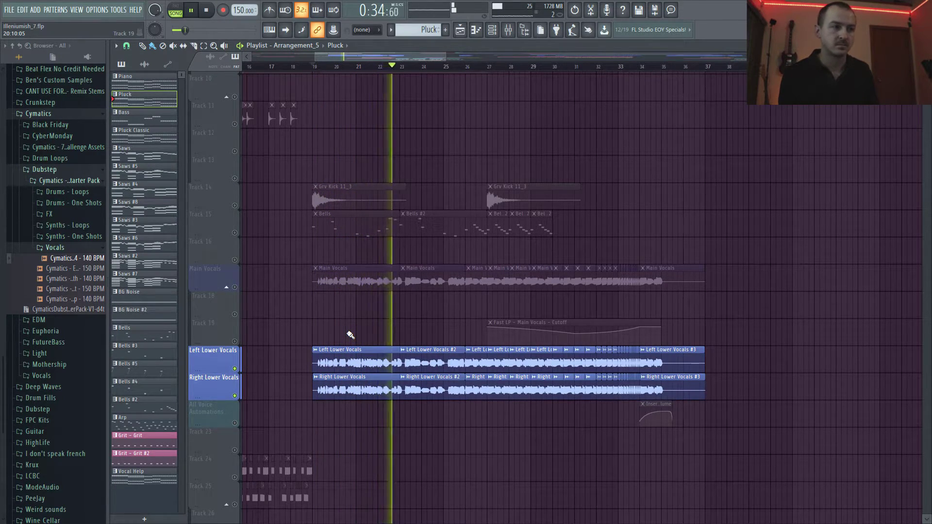
key("space")
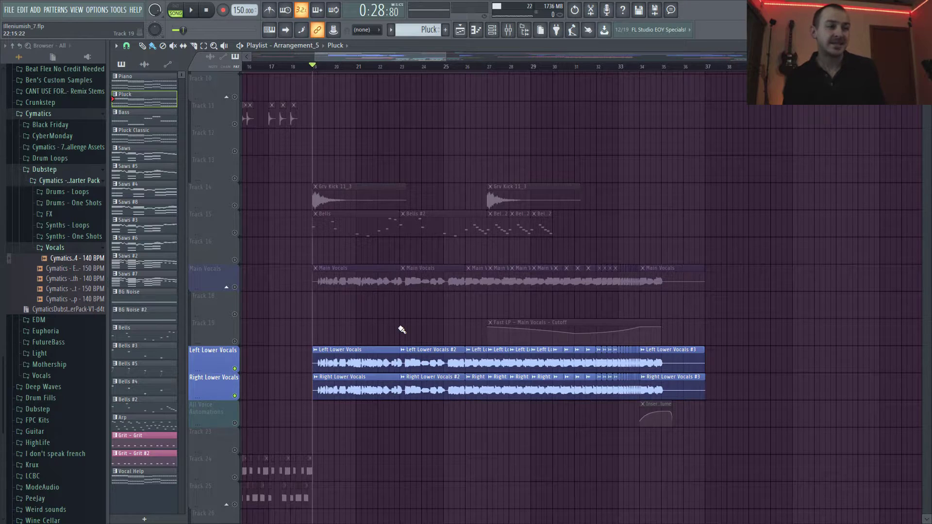
Unmute the Main Vocals, the Track 19 cutoff automation and All Voice Automations, and audition all vocals from bar 29
left_click(235, 287)
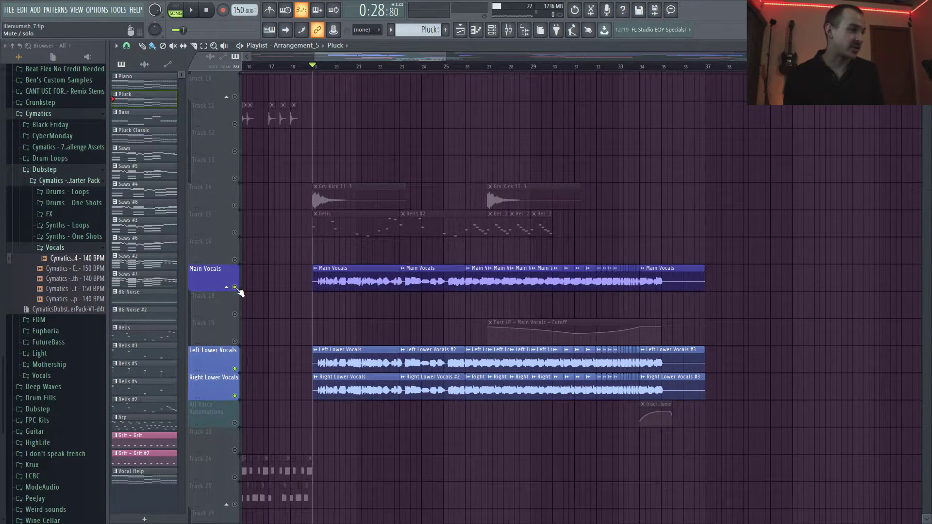
left_click(530, 66)
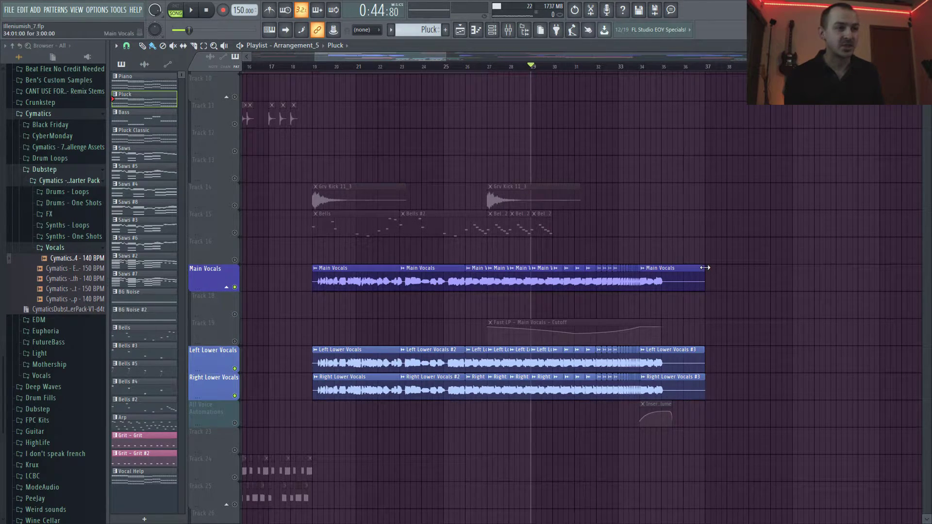
left_click(234, 341)
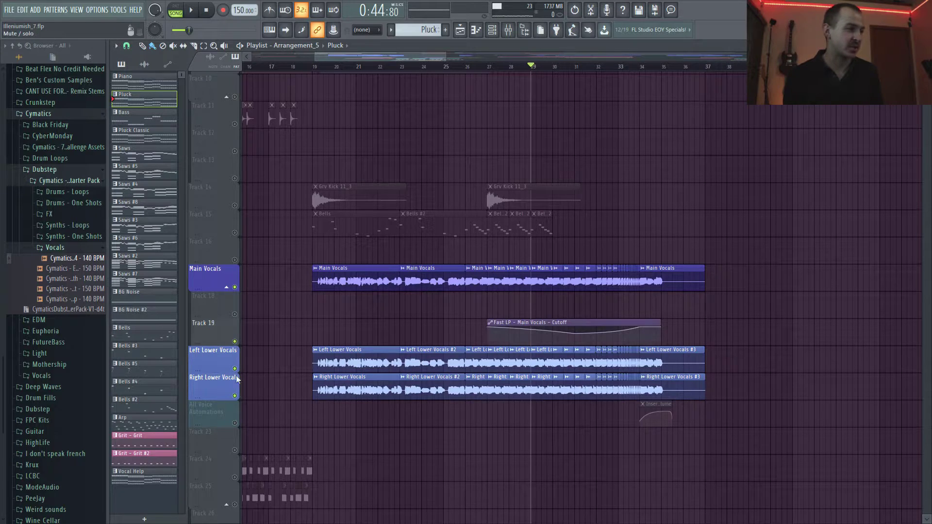
left_click(235, 423)
key("space")
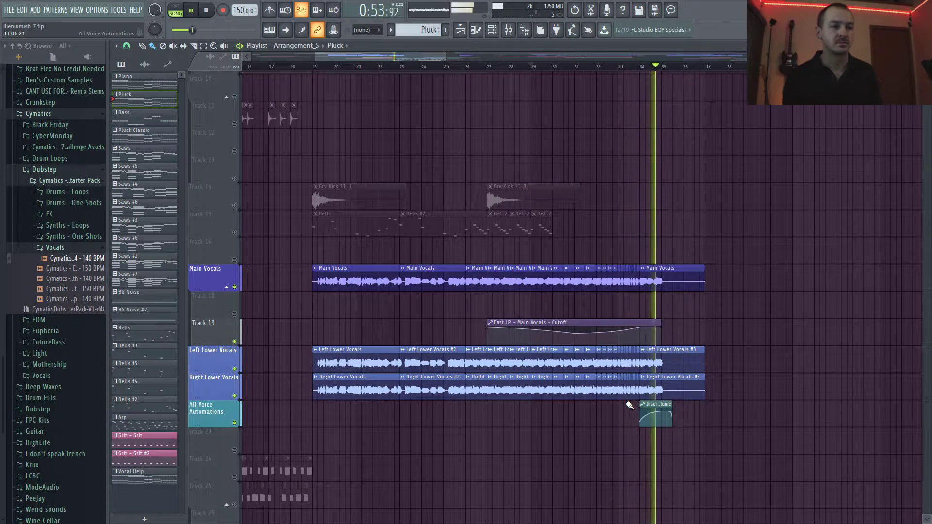
key("space")
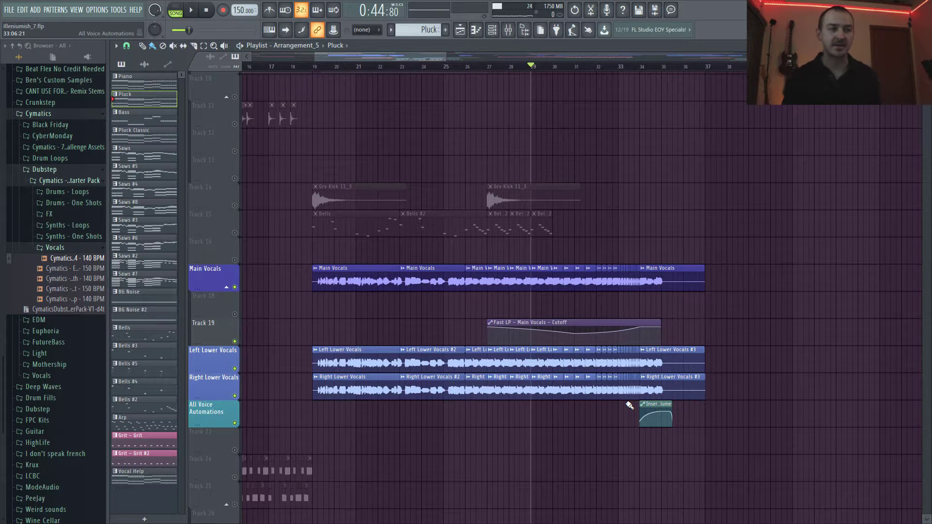
Solo the Bells patterns on Track 15 in place of the vocal tracks
right_click(673, 420)
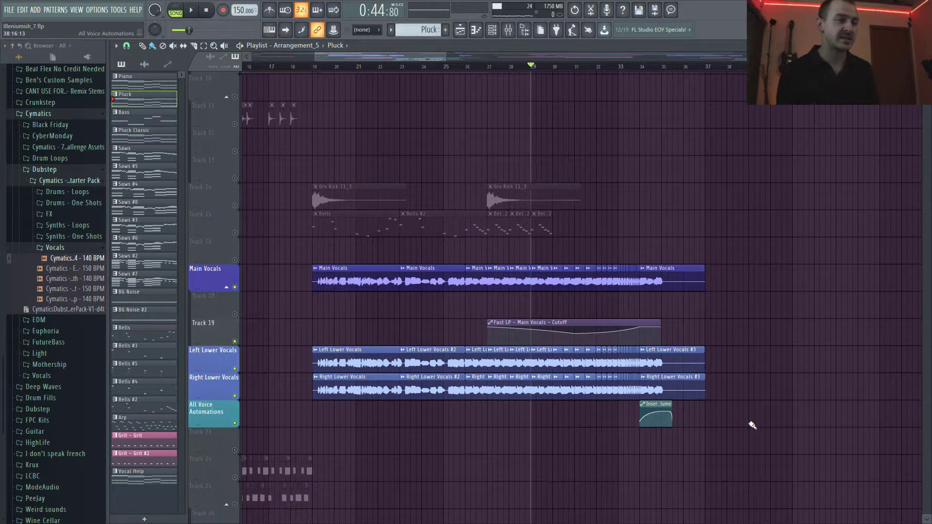
scroll(751, 425, "down", 6)
scroll(522, 277, "up", 5)
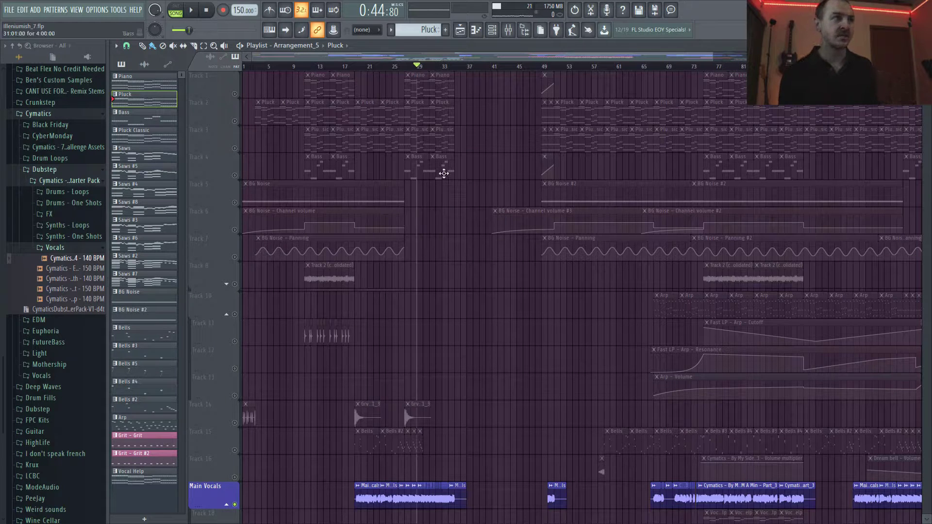
scroll(430, 223, "down", 9)
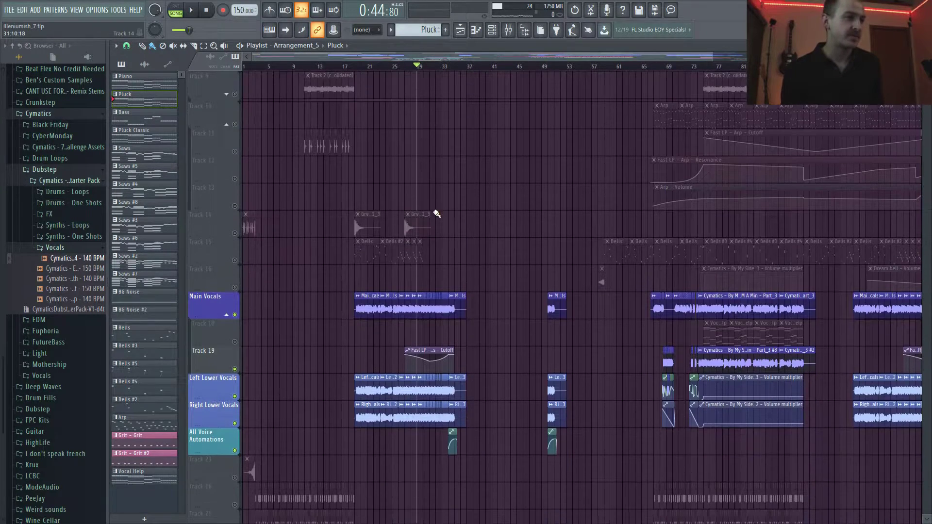
right_click(235, 206)
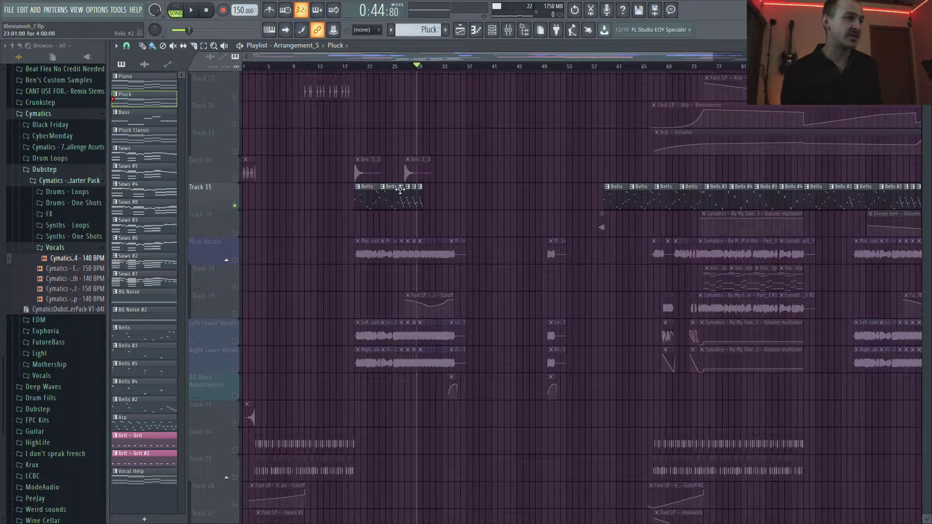
Activate the riser and impact clips on Tracks 31 and 32 in place of the Bells track
scroll(426, 250, "down", 12)
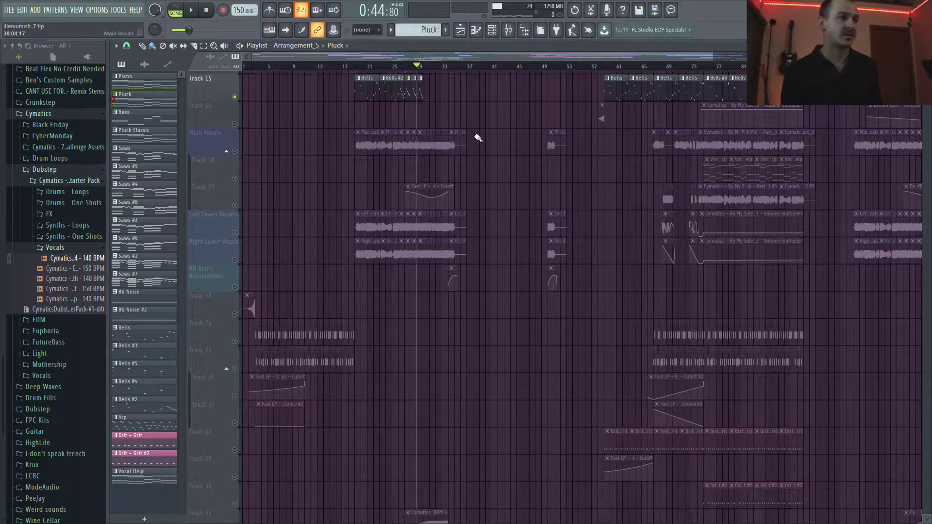
scroll(467, 160, "down", 5)
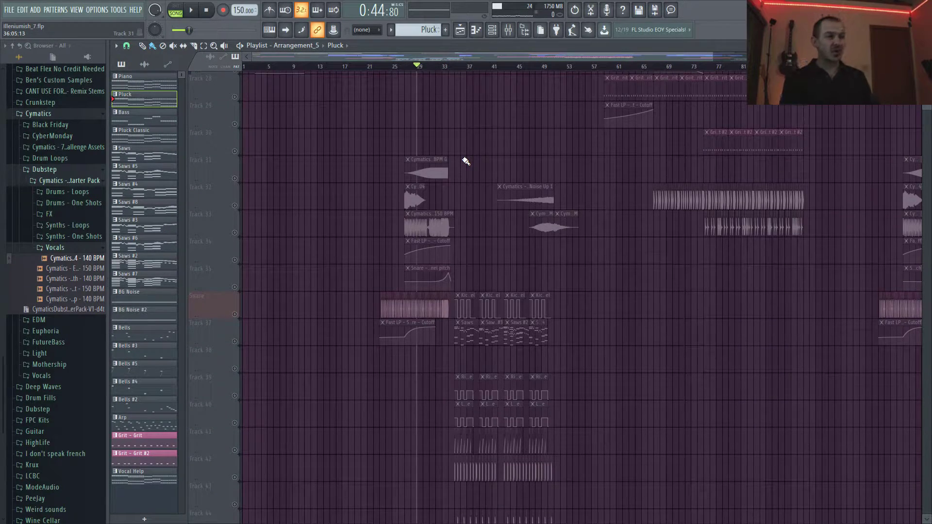
scroll(385, 296, "down", 6)
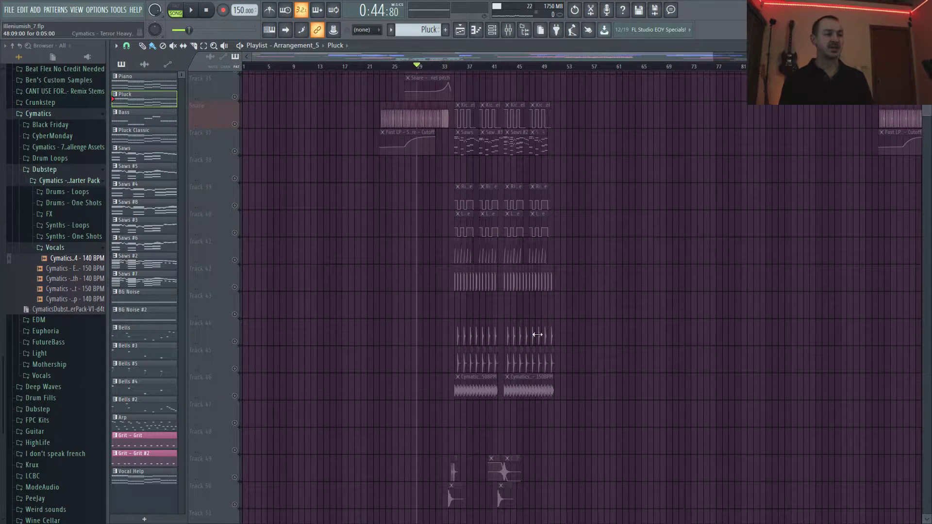
scroll(534, 349, "up", 5)
scroll(526, 363, "up", 5)
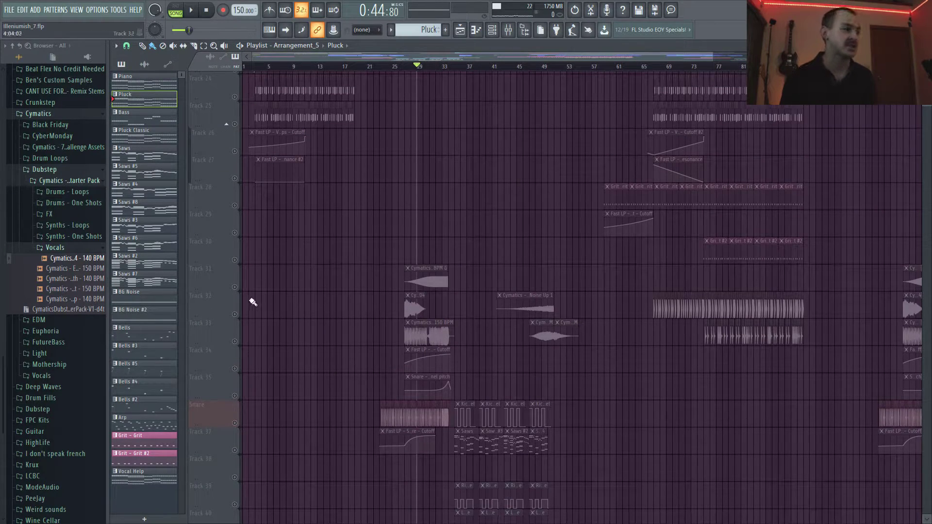
left_click(236, 290)
left_click(237, 316)
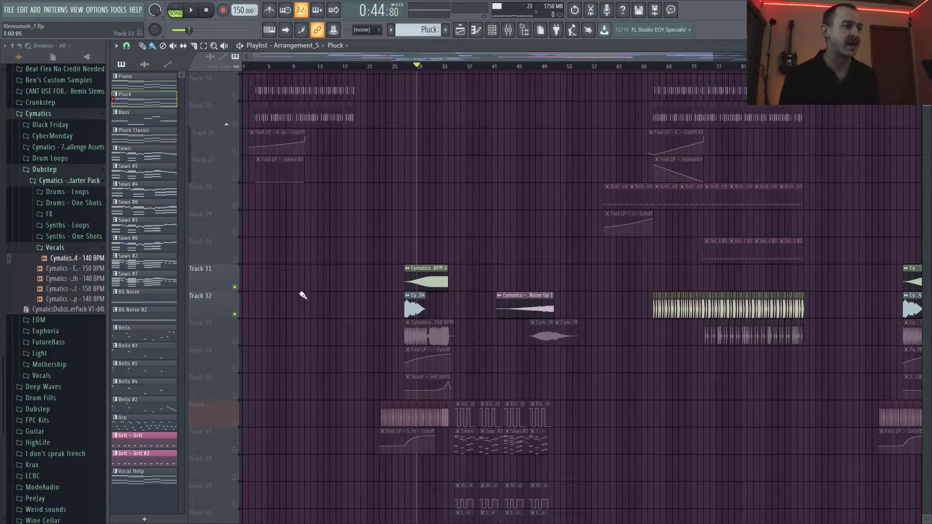
Audition Tracks 31 and 32 together from bar 27
left_click(405, 66)
right_click(235, 314)
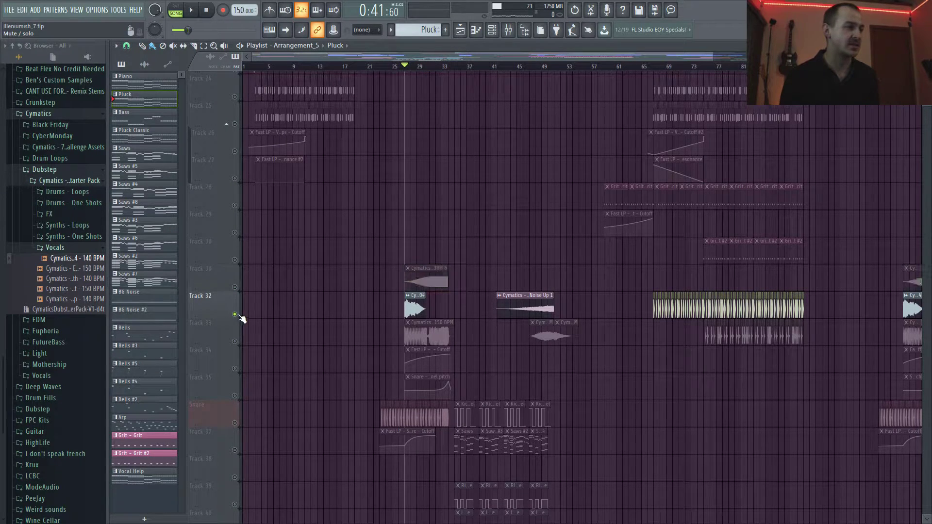
left_click(235, 289)
key("space")
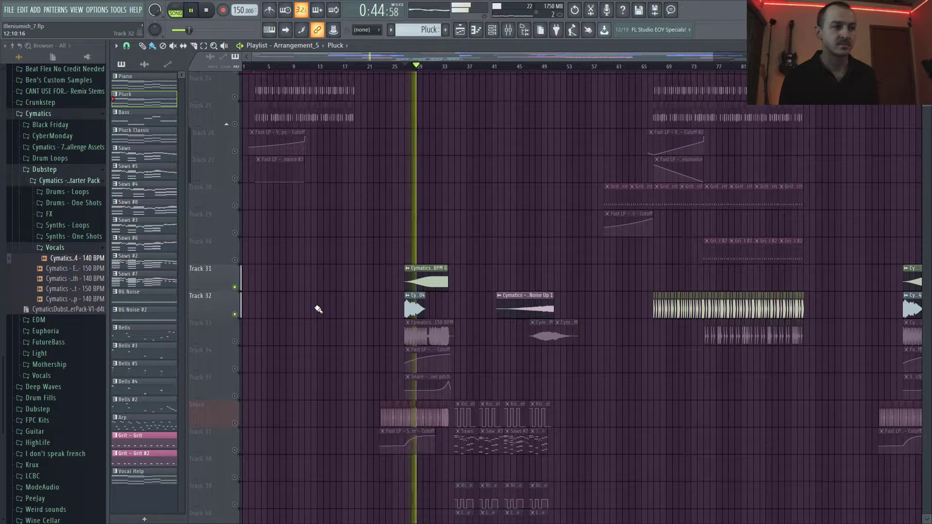
key("space")
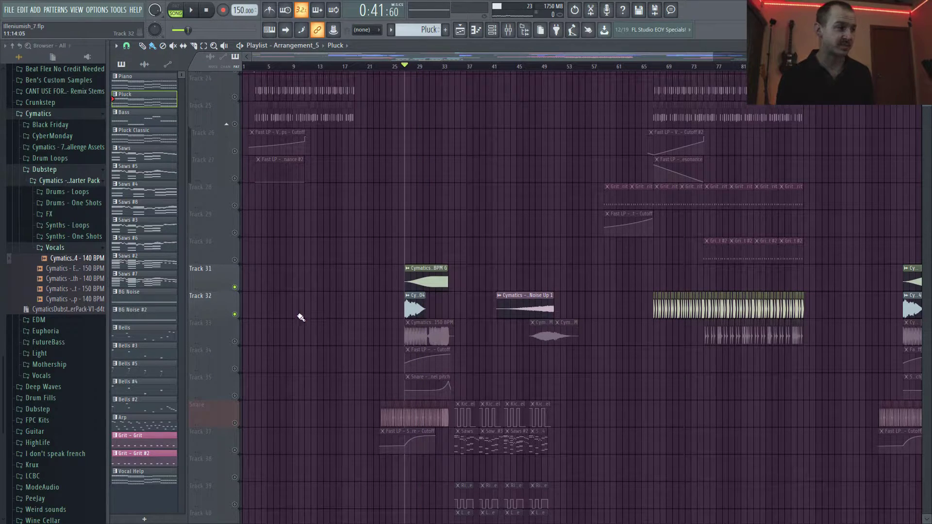
Solo the build-up drum loop on Track 33 and audition it from bar 27
left_click(235, 341)
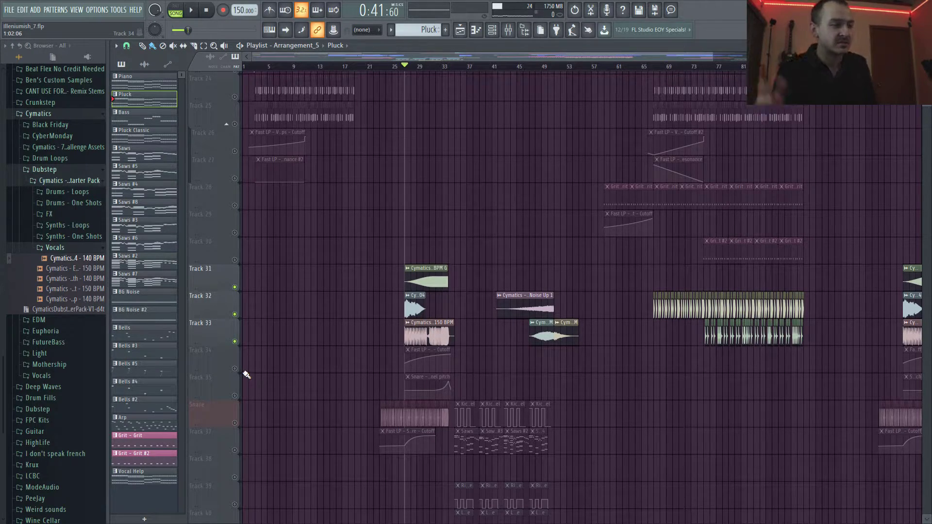
right_click(235, 341)
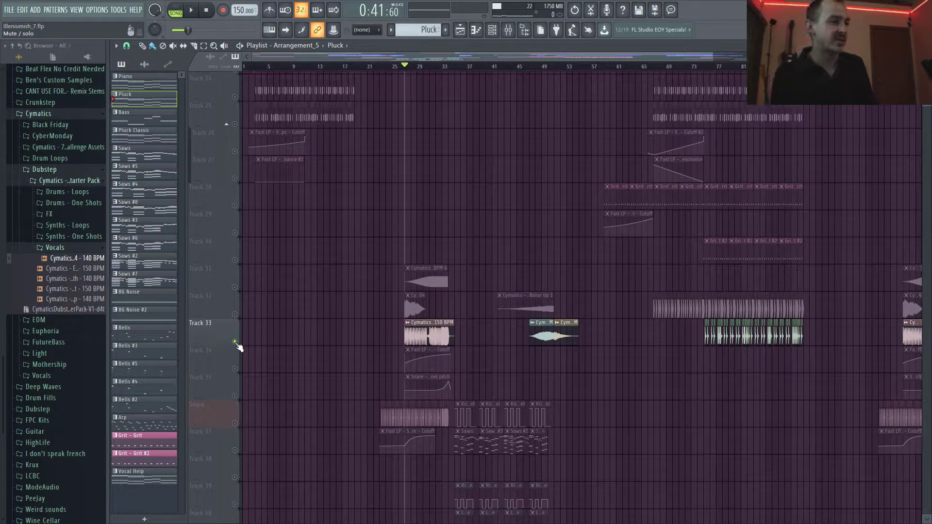
key("space")
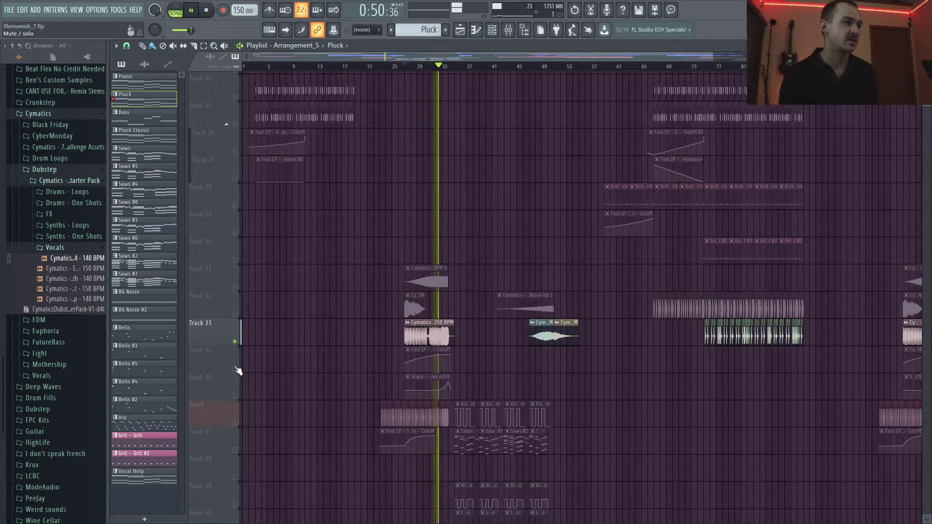
key("space")
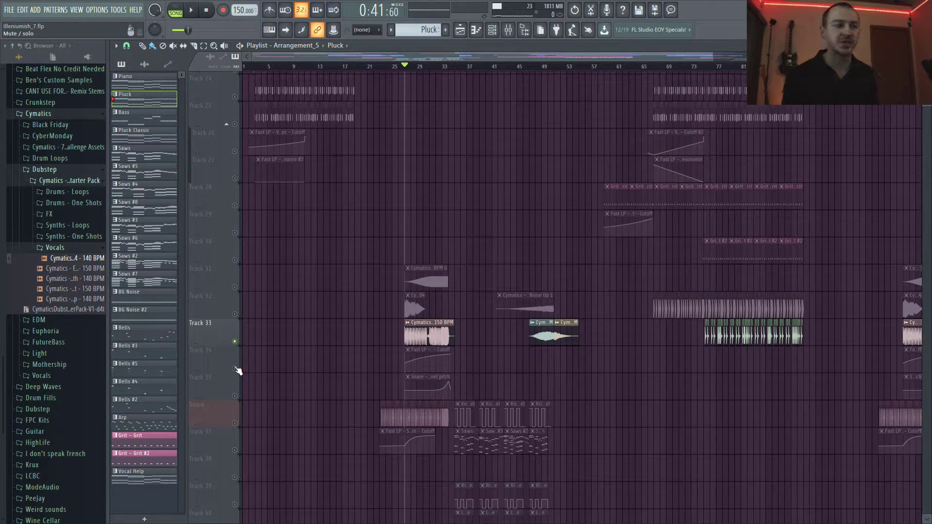
Solo the Snare track and audition the snare build-up from bar 27
right_click(235, 423)
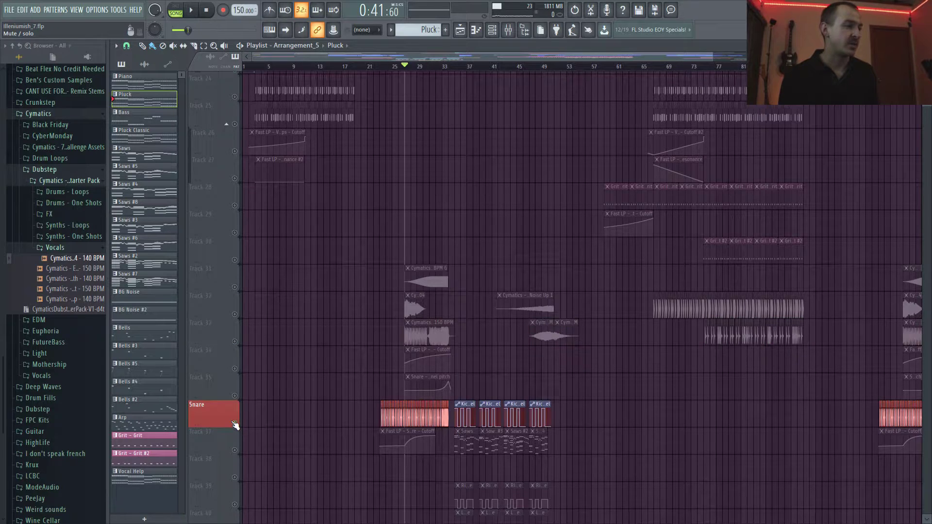
key("space")
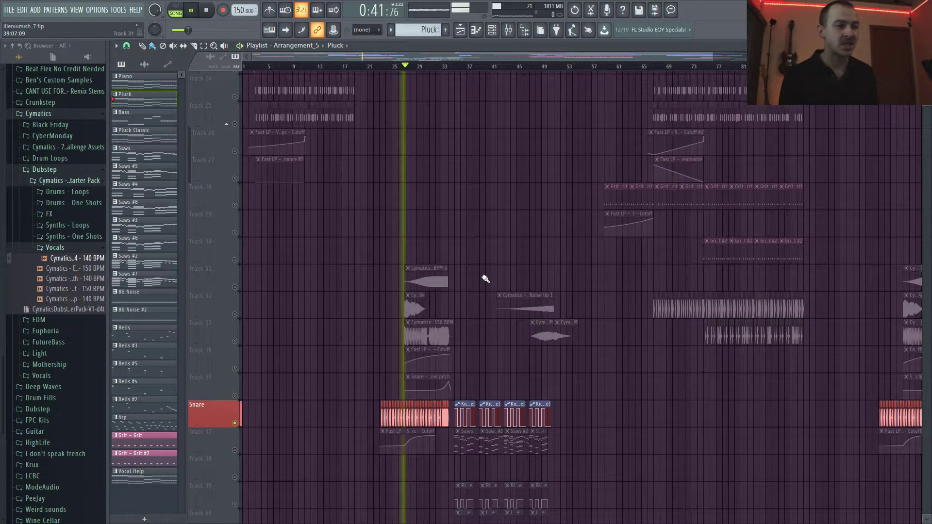
key("space")
Unmute the snare cutoff automation on Track 37 and audition it with the Snare track from bar 27
left_click(235, 450)
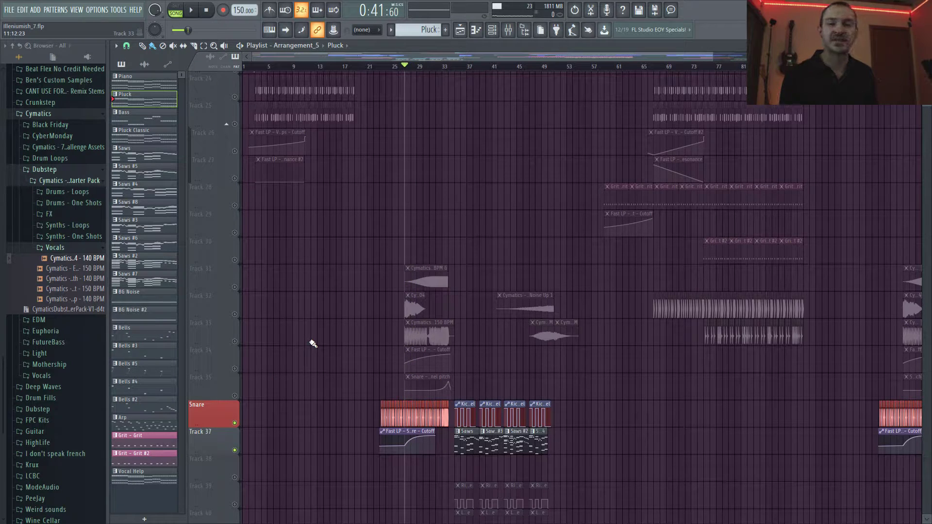
key("space")
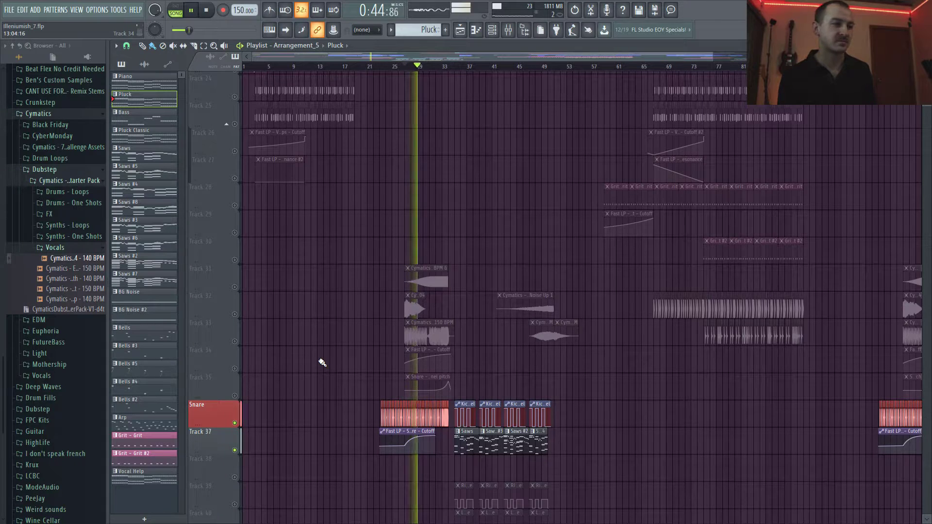
key("space")
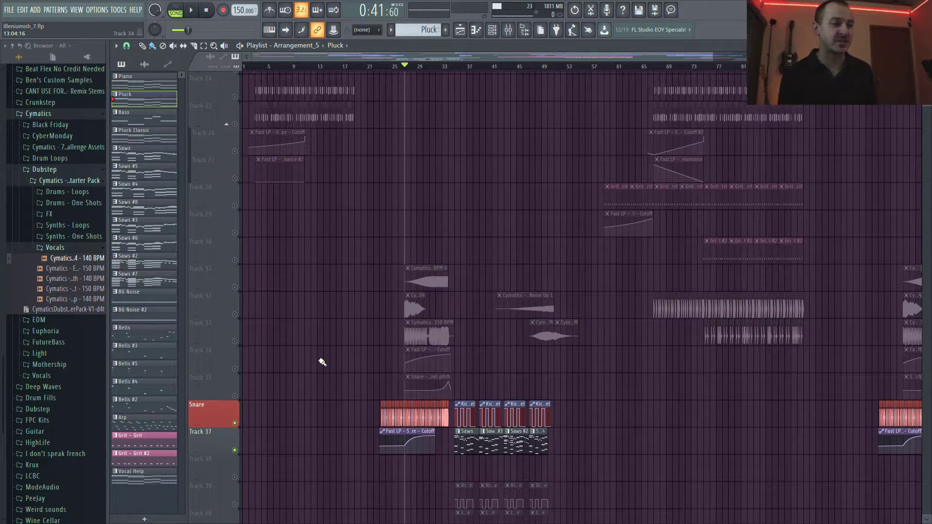
Mute Track 37 and leave only the Snare track active
scroll(407, 335, "down", 5)
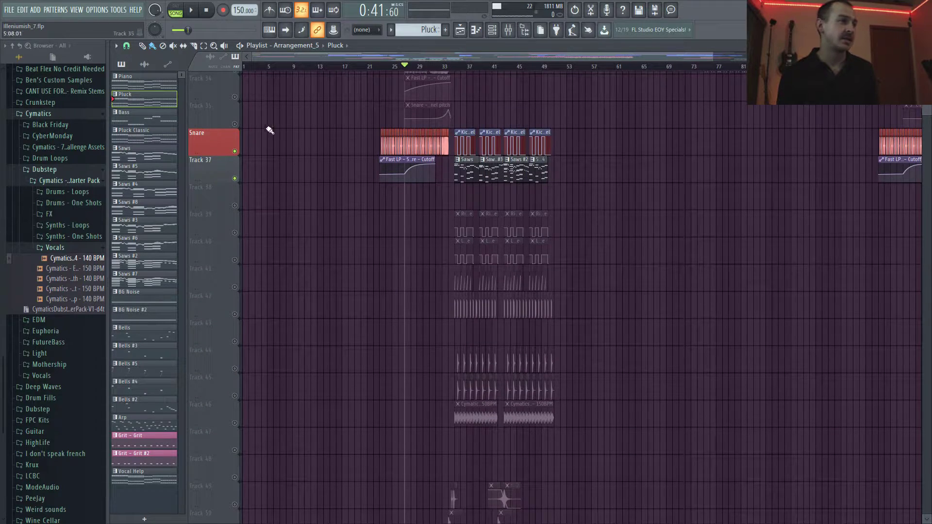
left_click(235, 151)
left_click(235, 178)
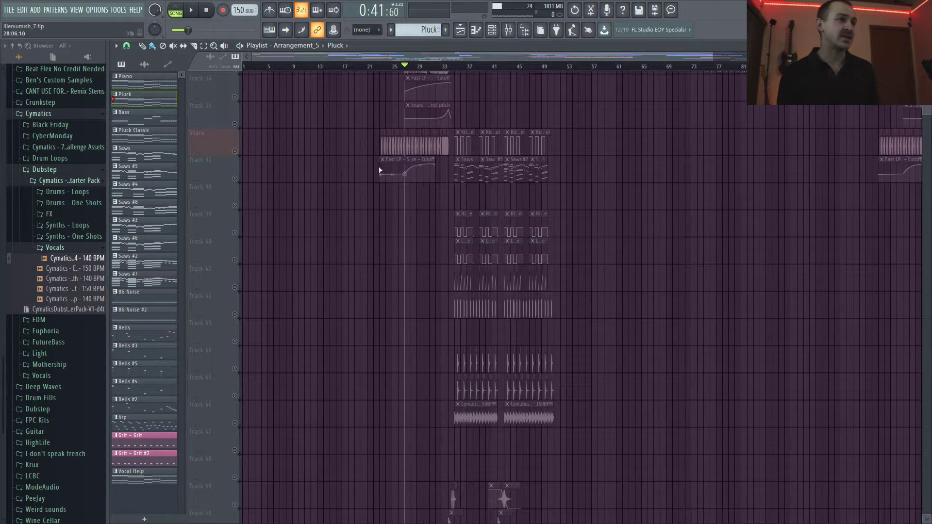
left_click(235, 152)
scroll(468, 281, "down", 3)
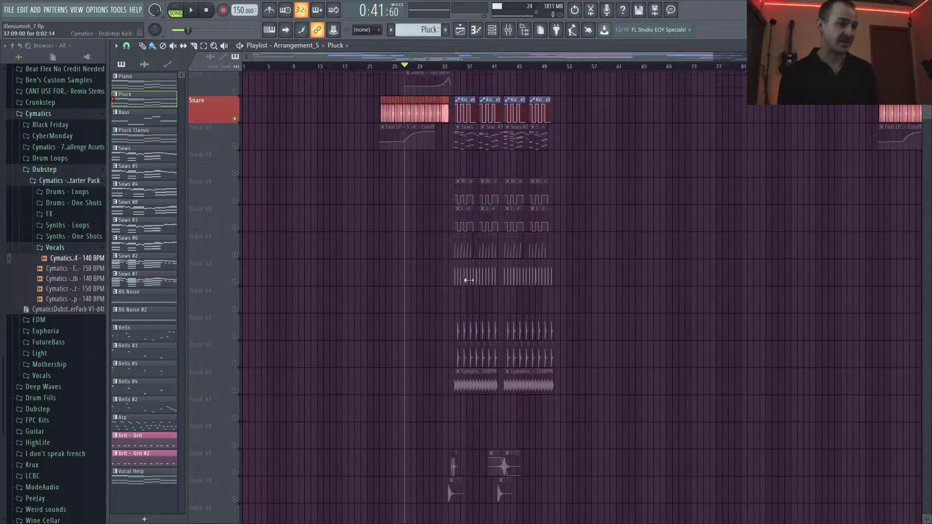
scroll(469, 281, "up", 3)
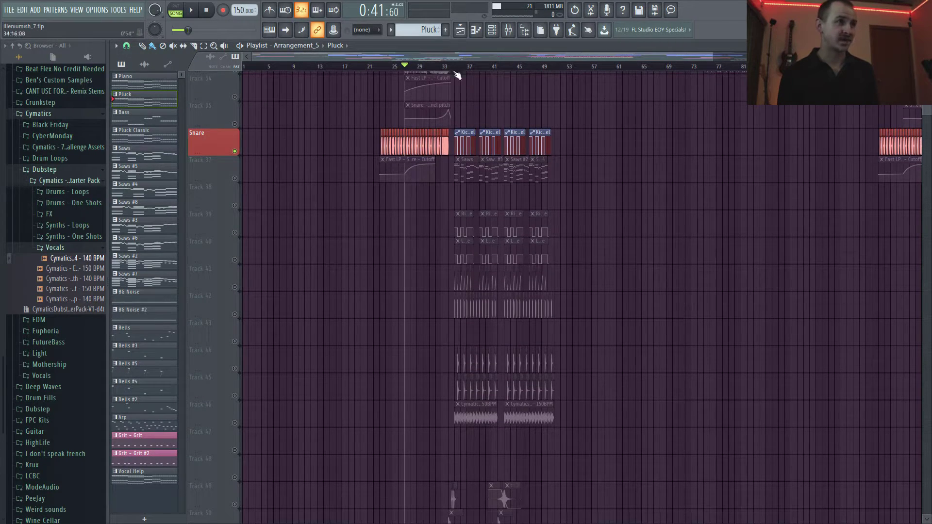
Place the playhead at bar 35 and unmute the Saws patterns on Track 37
left_click(457, 68)
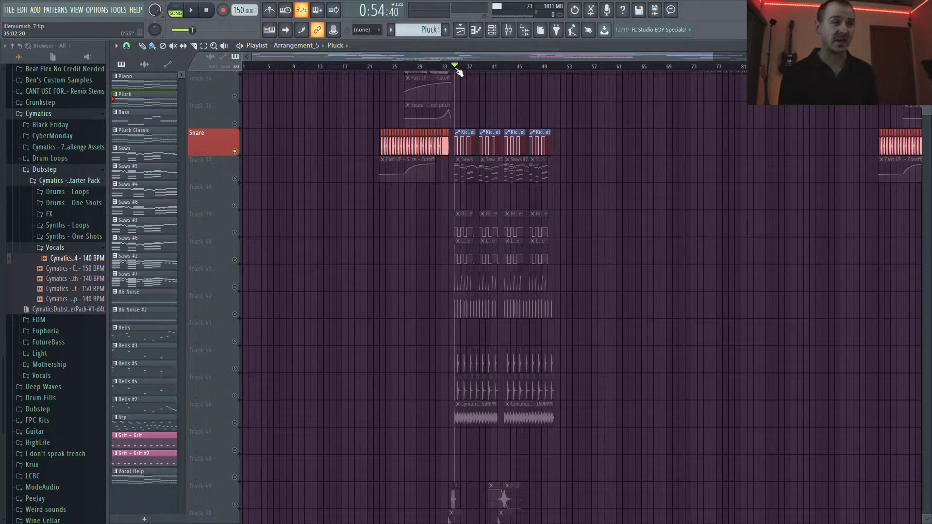
scroll(481, 171, "up", 5)
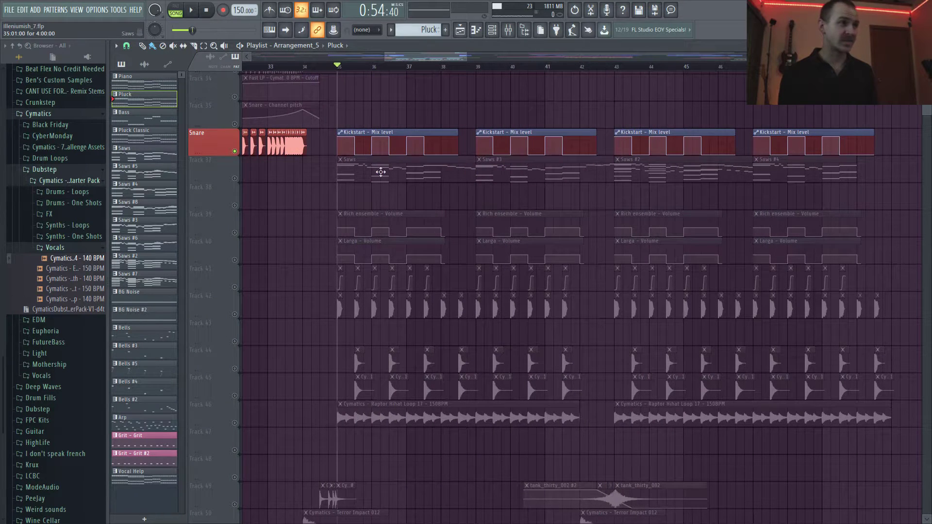
left_click(235, 179)
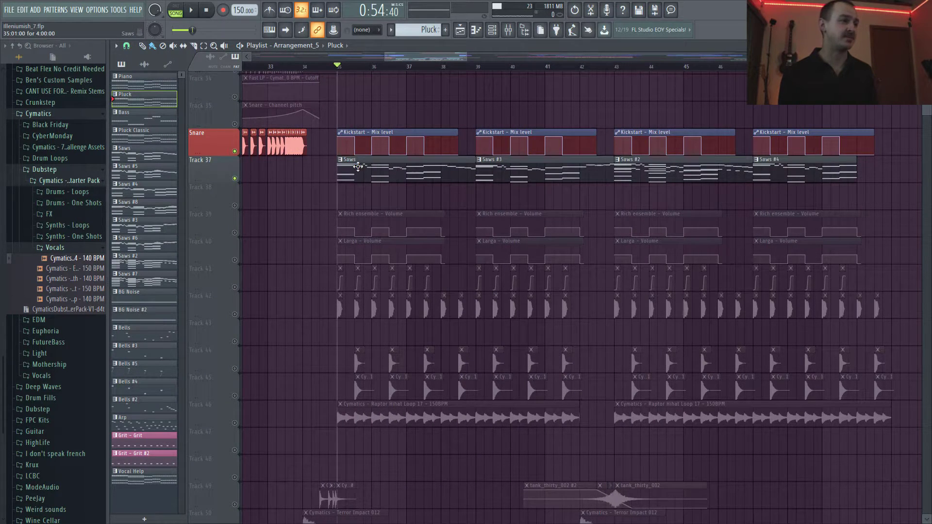
Open the first Saws pattern and examine the Big Synth chord notes in the piano roll
double_click(357, 168)
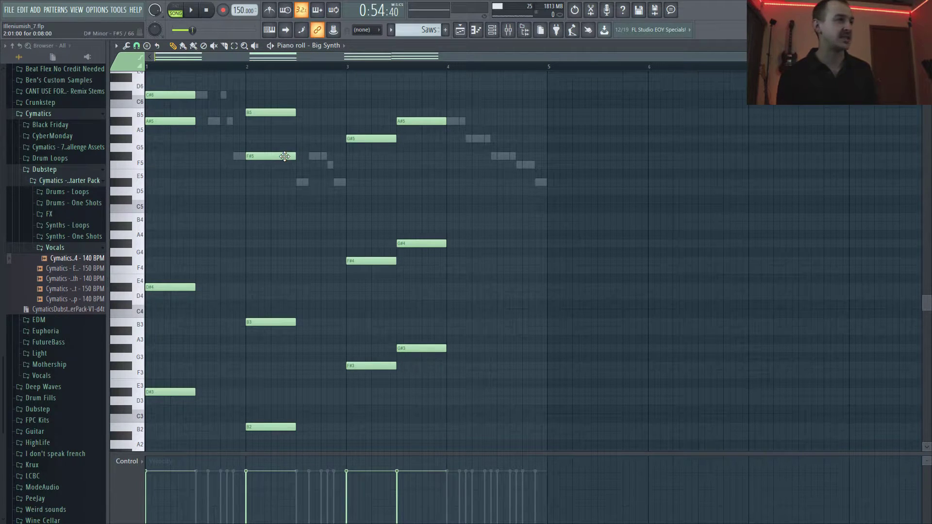
scroll(291, 160, "up", 3)
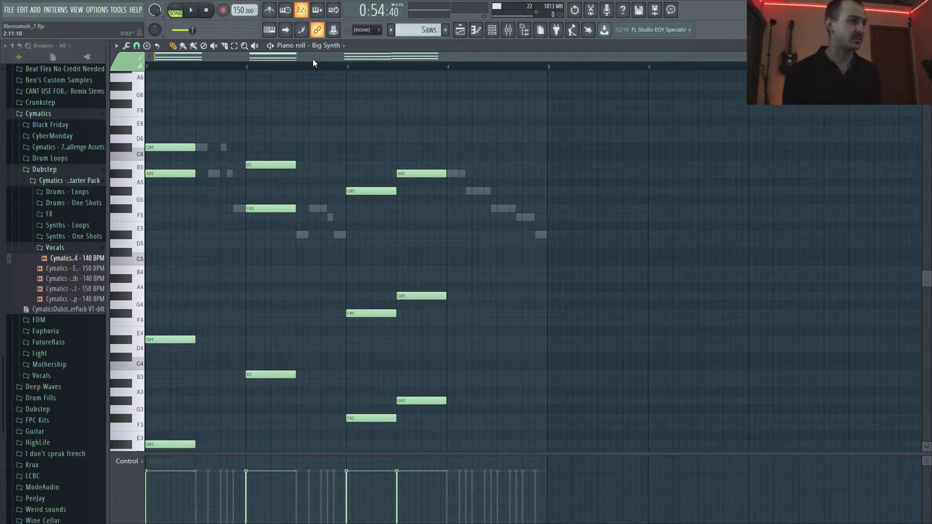
scroll(312, 60, "right", 2)
scroll(315, 83, "up", 4)
scroll(311, 54, "left", 2)
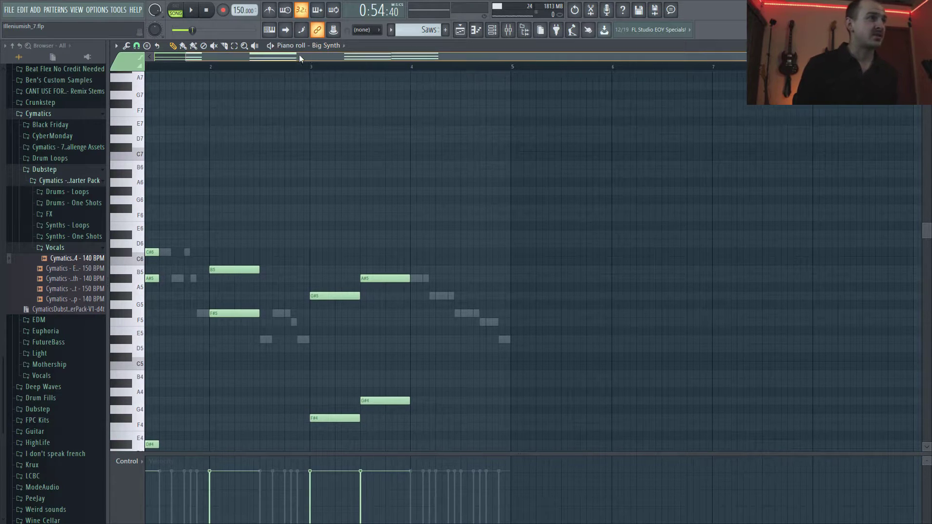
scroll(276, 141, "down", 6)
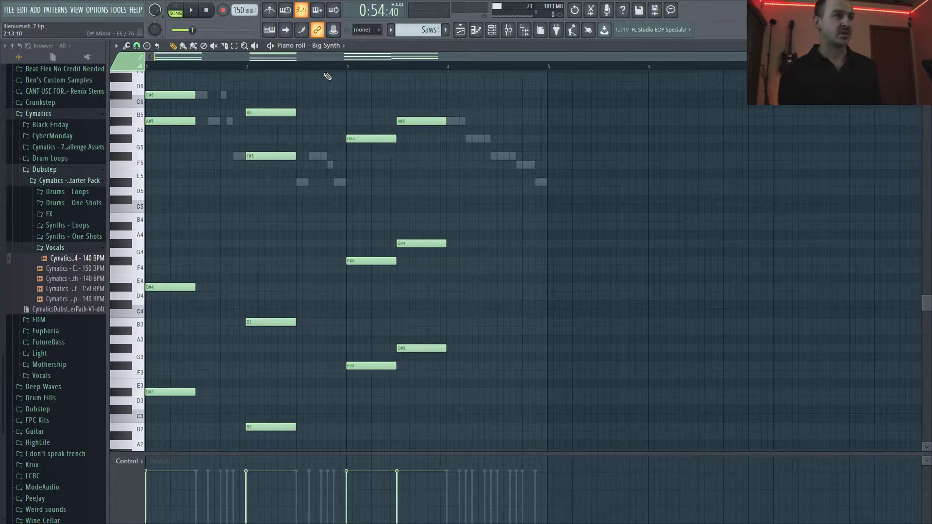
Switch playback to pattern mode and audition the Saws pattern
left_click(176, 6)
left_click(192, 10)
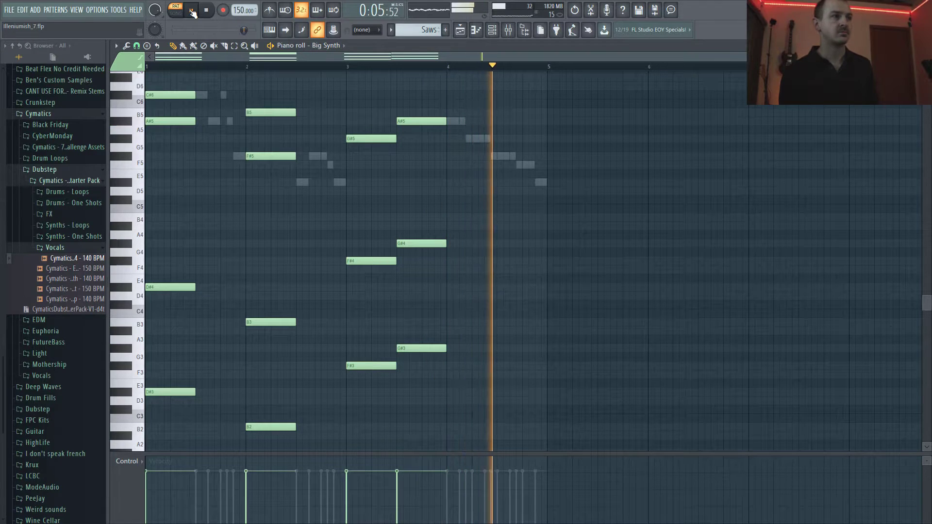
key("space")
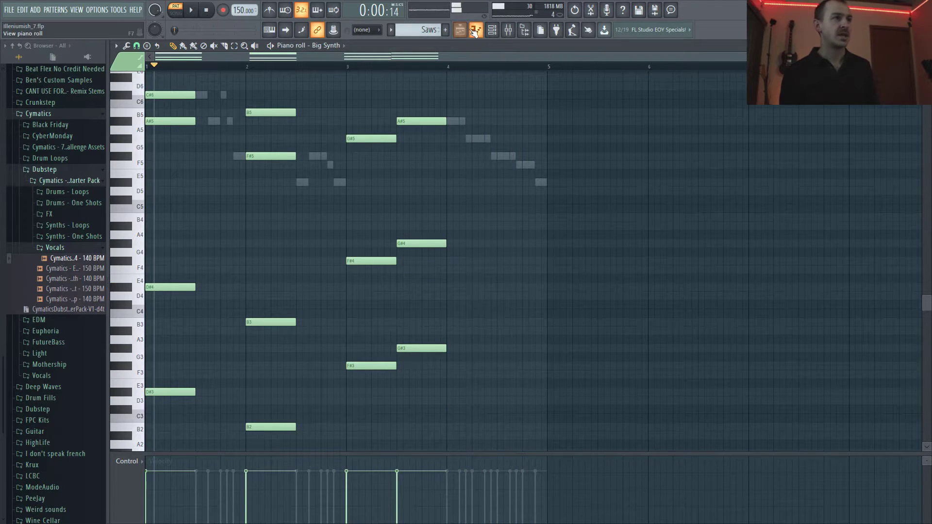
Close the piano roll and show the Channel rack for the Saws pattern, placed higher over the playlist
left_click(475, 30)
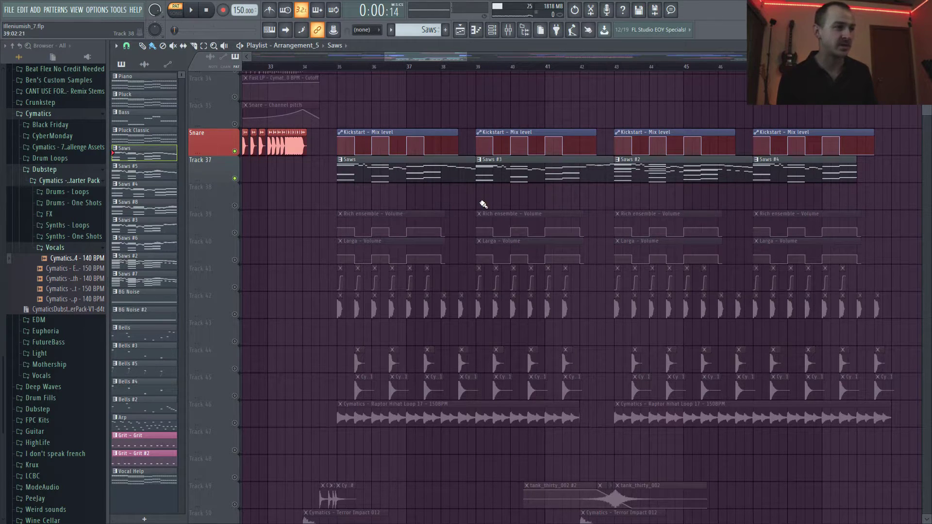
scroll(483, 205, "down", 1)
scroll(465, 209, "up", 2)
key("F6")
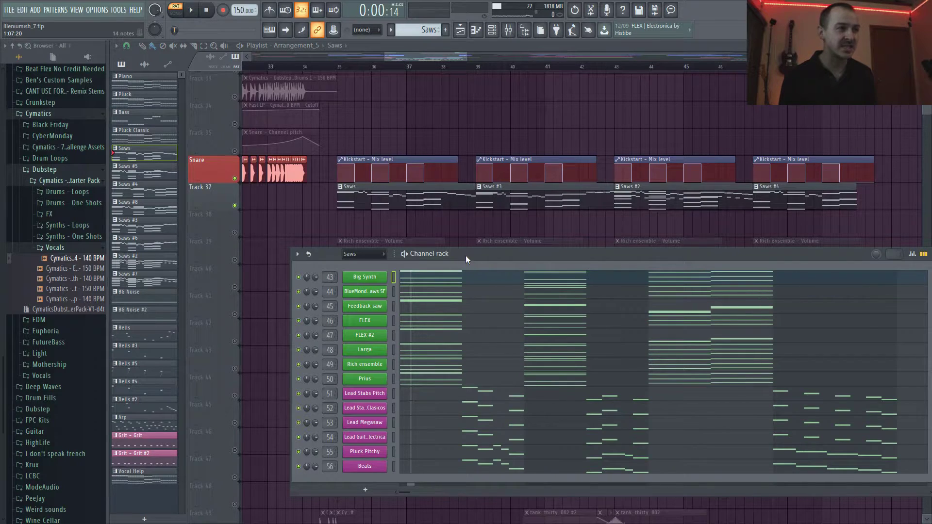
left_click_drag(466, 257, 405, 148)
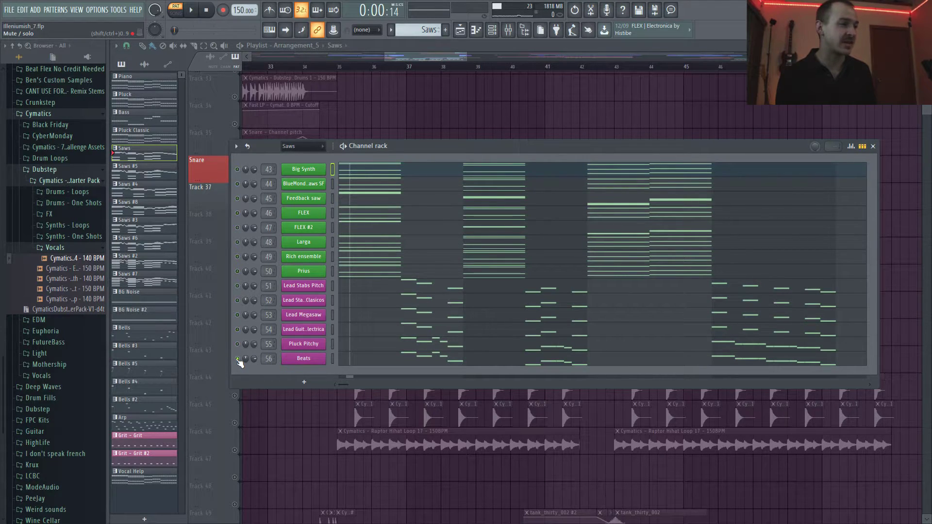
Audition the Saws pattern's Beats and Pluck Pitchy channels with the other layers muted
key("space")
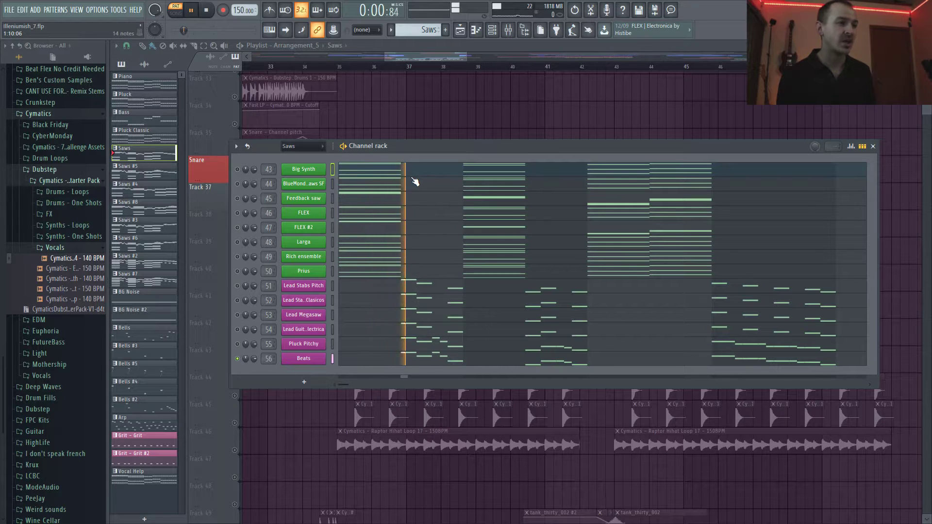
key("space")
left_click(238, 344)
key("space")
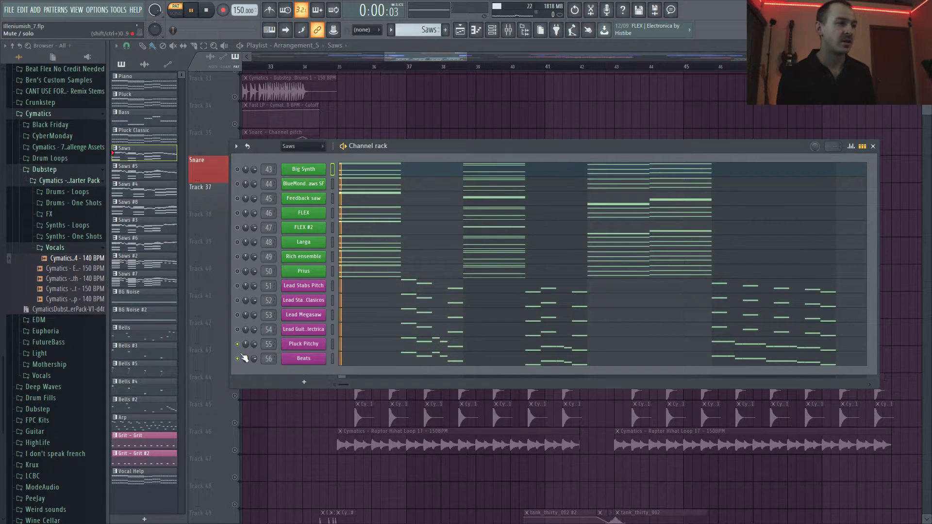
key("space")
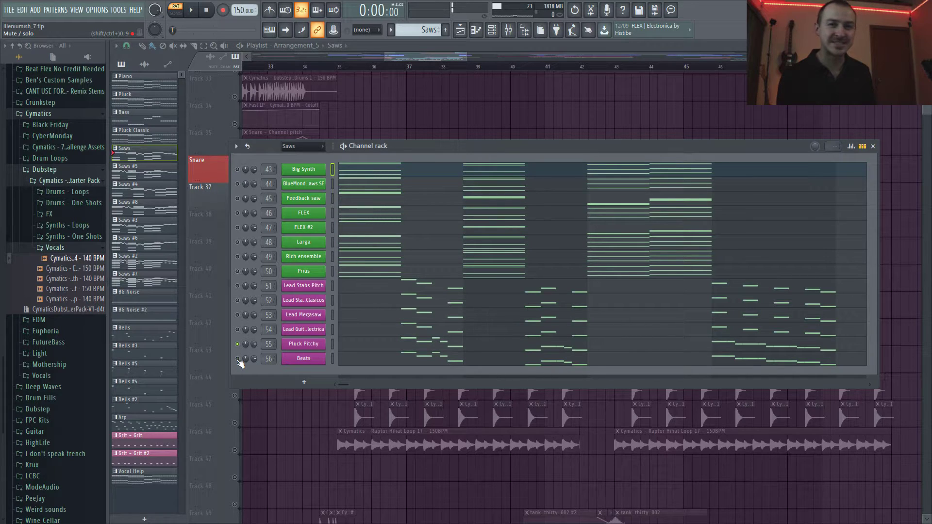
Solo and audition the electric guitar lead on channel 54 and the Lead Megasaw channel in turn
left_click(237, 330)
key("space")
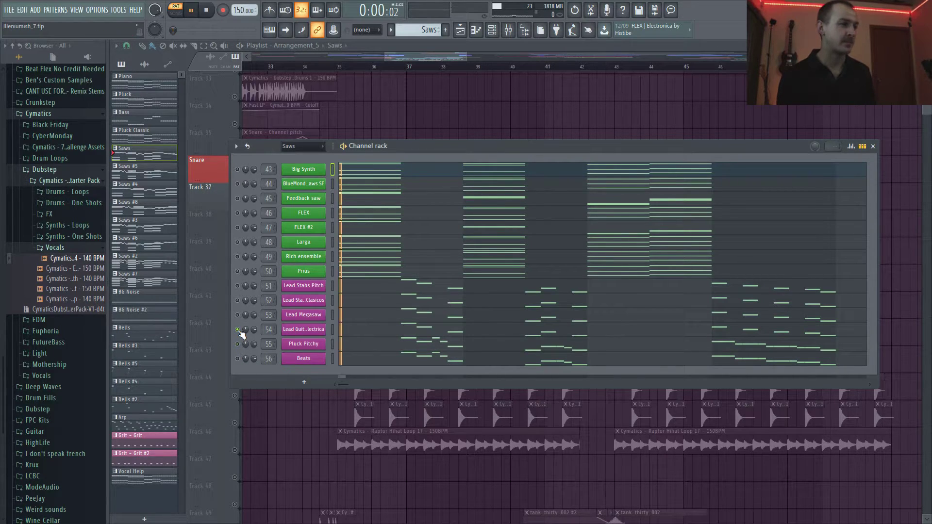
key("space")
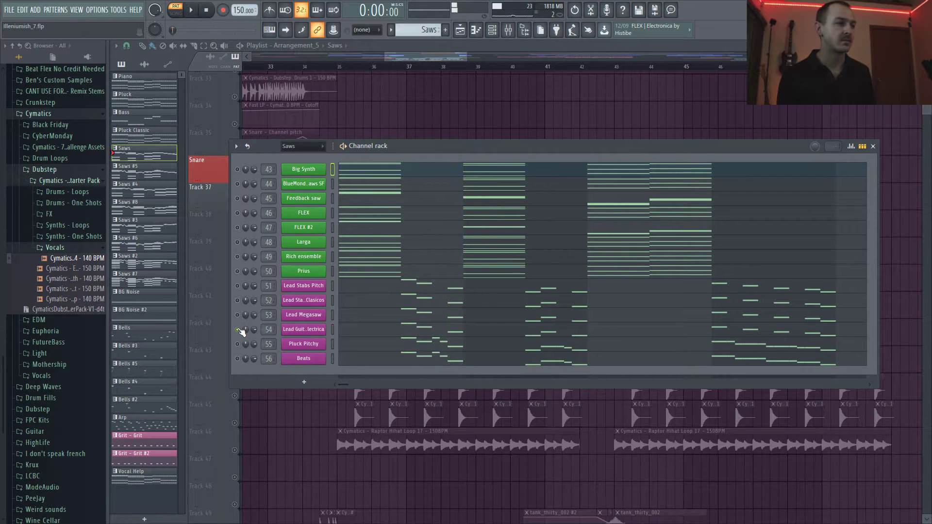
key("space")
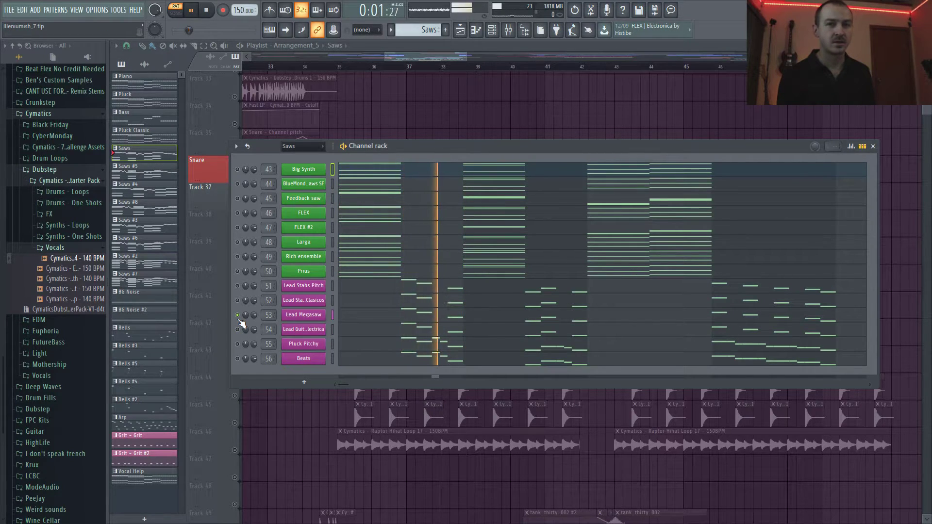
key("space")
Solo and audition the lead on channel 52 and the Lead Stabs Pitch channel in turn
key("space")
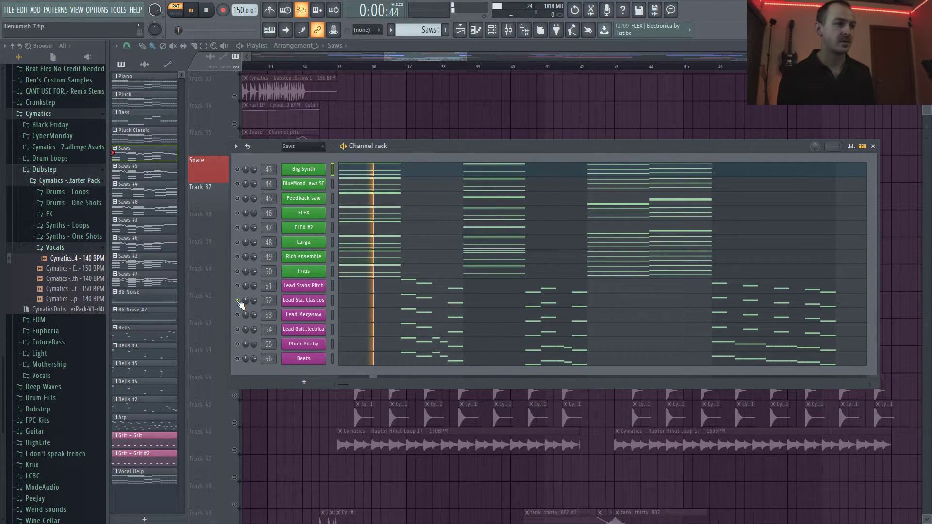
key("space")
key("space")
key("space")
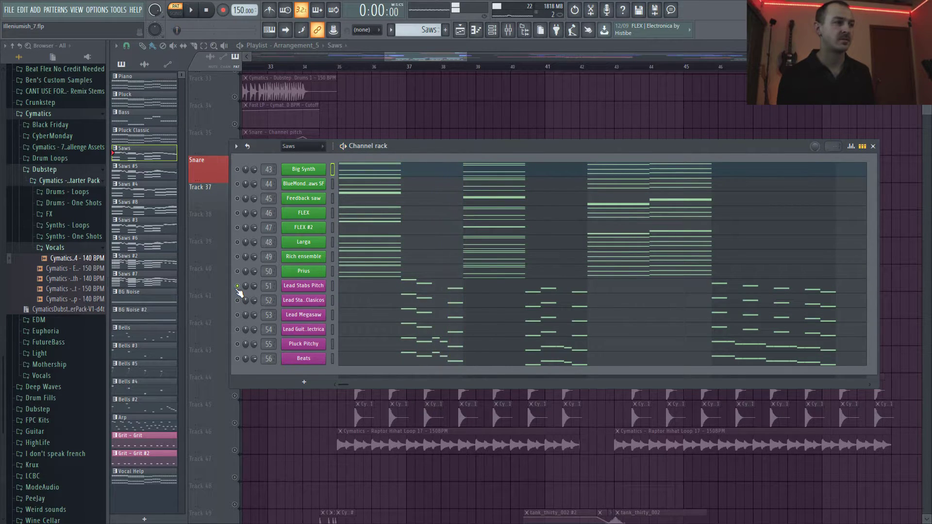
key("space")
key("space")
Solo and audition the green chord layers one by one from Prius up to FLEX #2
key("space")
key("space")
key("space")
key("space")
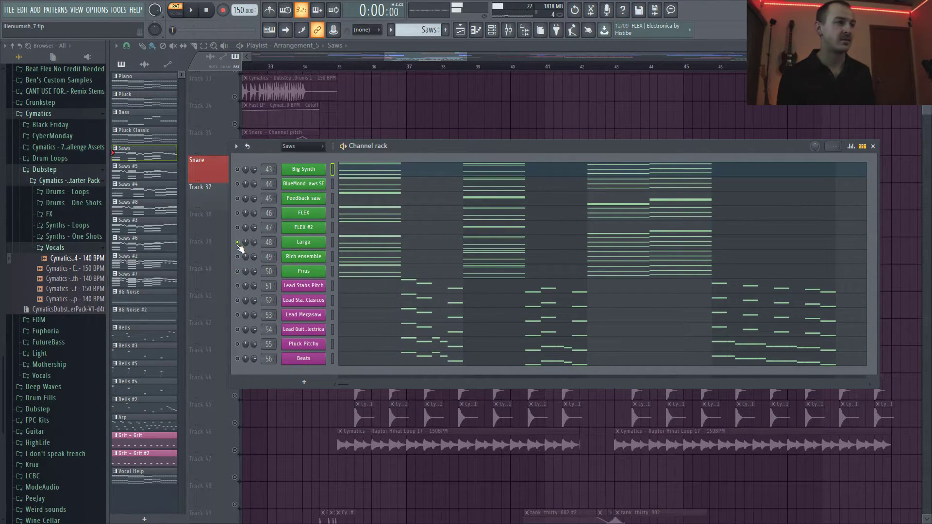
key("space")
key("space")
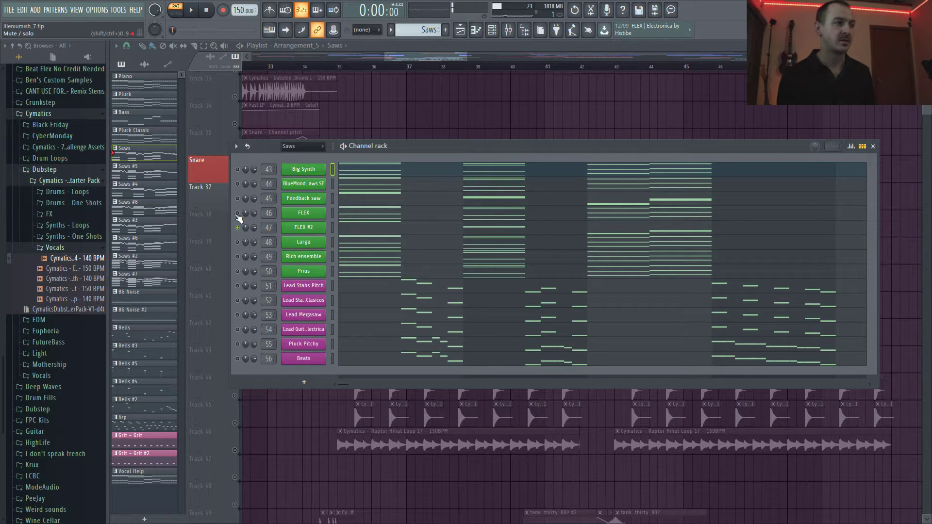
Solo and audition the FLEX and Feedback saw channels in turn
right_click(237, 213)
key("space")
key("space")
key("space")
key("space")
Solo and audition the saw layer on channel 44 and the Big Synth channel in turn
right_click(237, 184)
key("space")
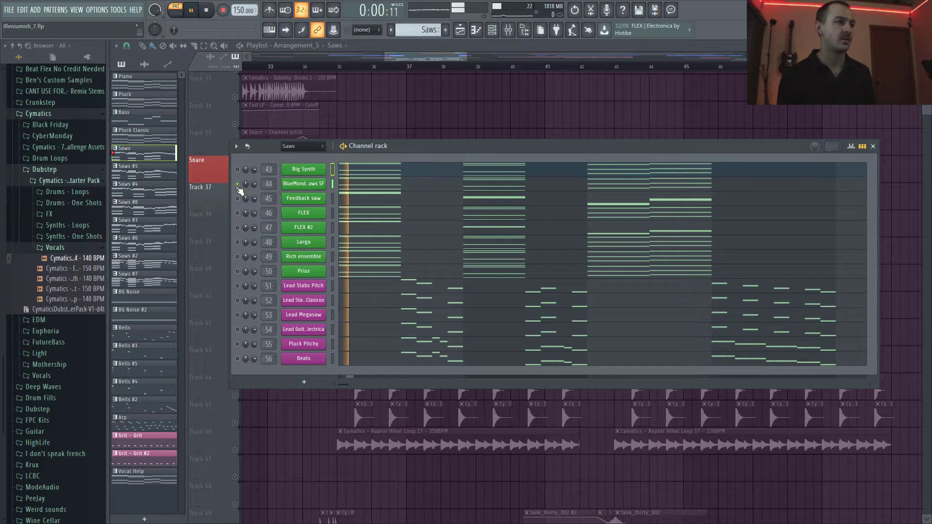
key("space")
right_click(237, 170)
key("space")
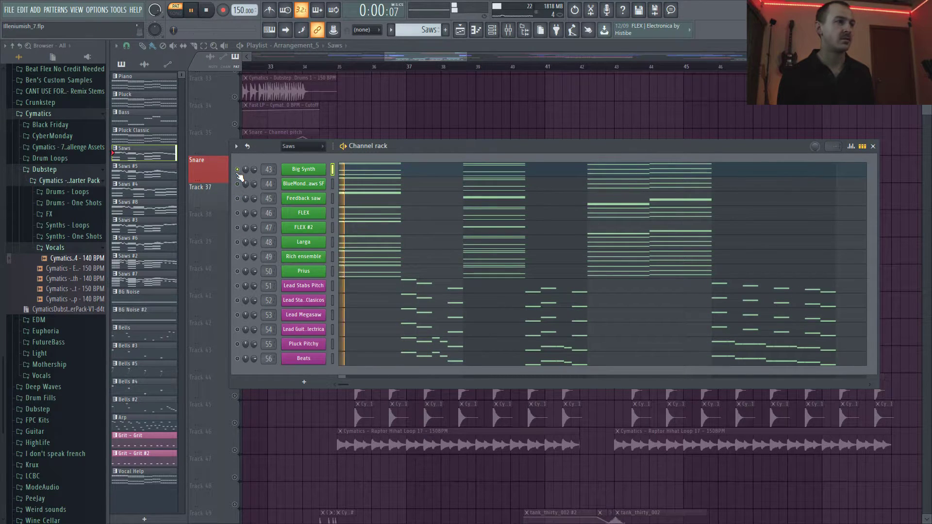
key("space")
Play the Saws pattern with all its channels enabled, and close the Channel rack
key("space")
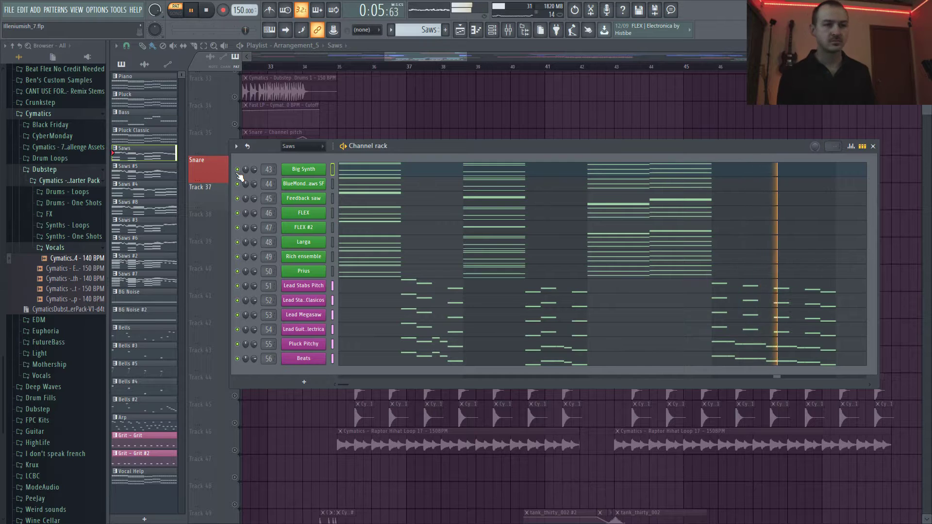
key("space")
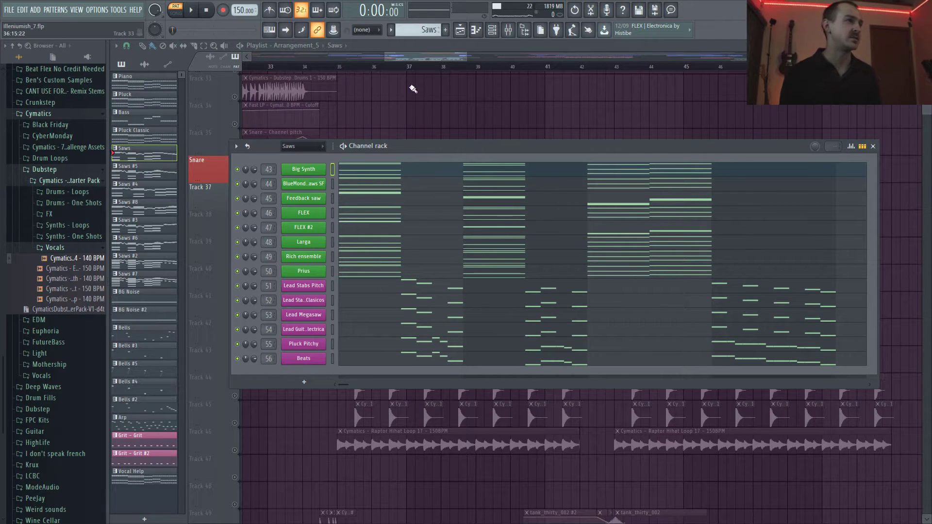
key("F6")
Unmute the Rich ensemble and Larga volume automation clips on Tracks 39 and 40
scroll(376, 228, "down", 4)
scroll(375, 228, "up", 4)
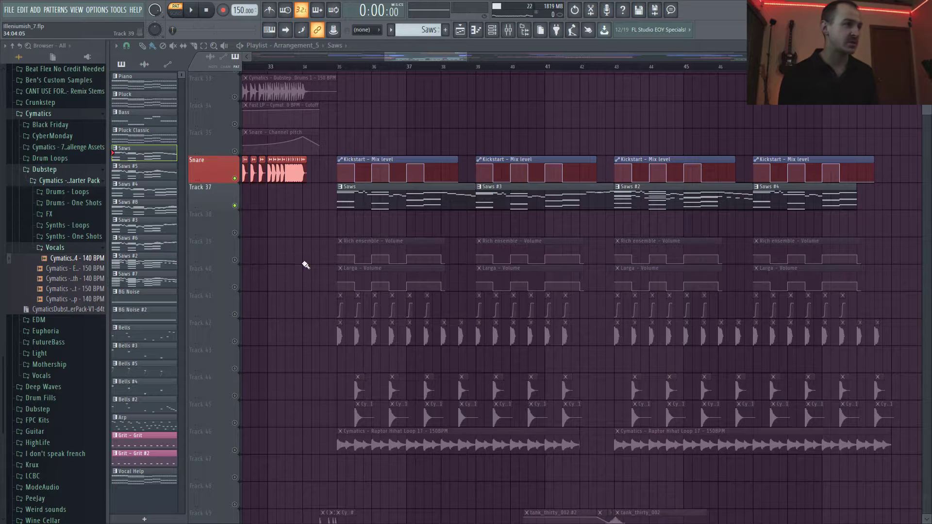
left_click(235, 260)
left_click(234, 287)
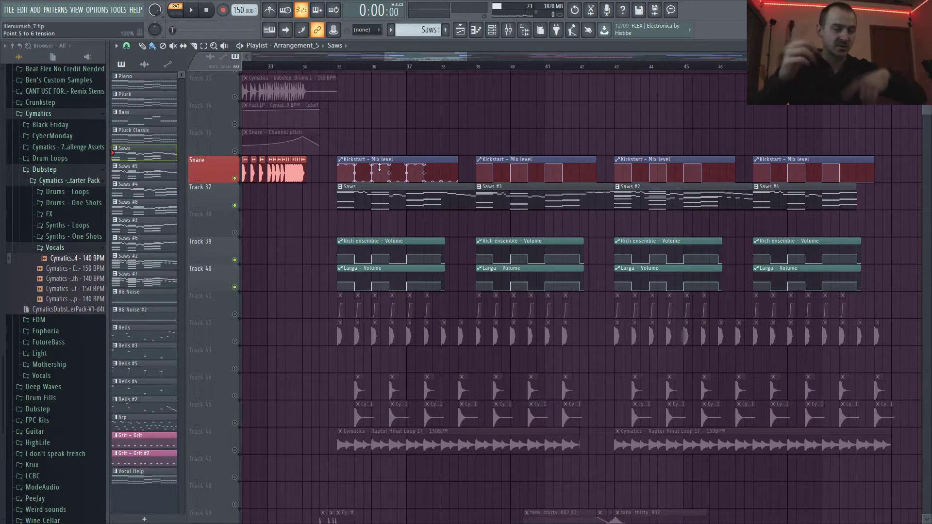
Solo the automation clips on Track 41, and re-enable Tracks 40, 39, 37 and Snare alongside them
scroll(253, 272, "down", 3)
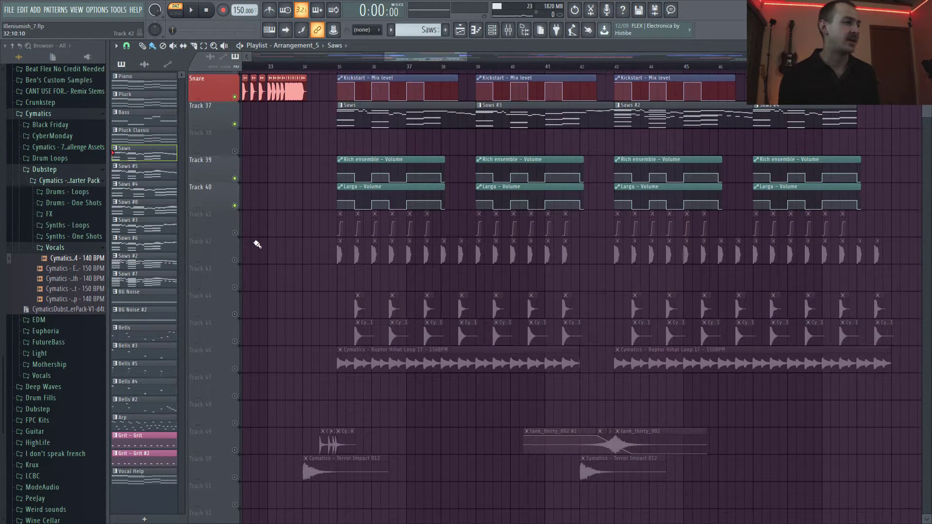
right_click(235, 234)
left_click(234, 205)
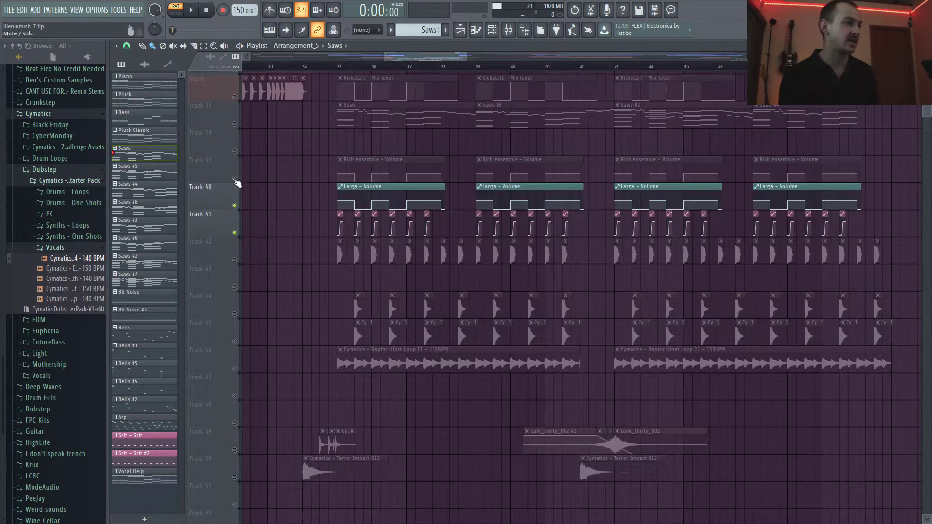
left_click(235, 178)
left_click(234, 124)
left_click(235, 97)
scroll(286, 223, "down", 3)
scroll(266, 277, "up", 3)
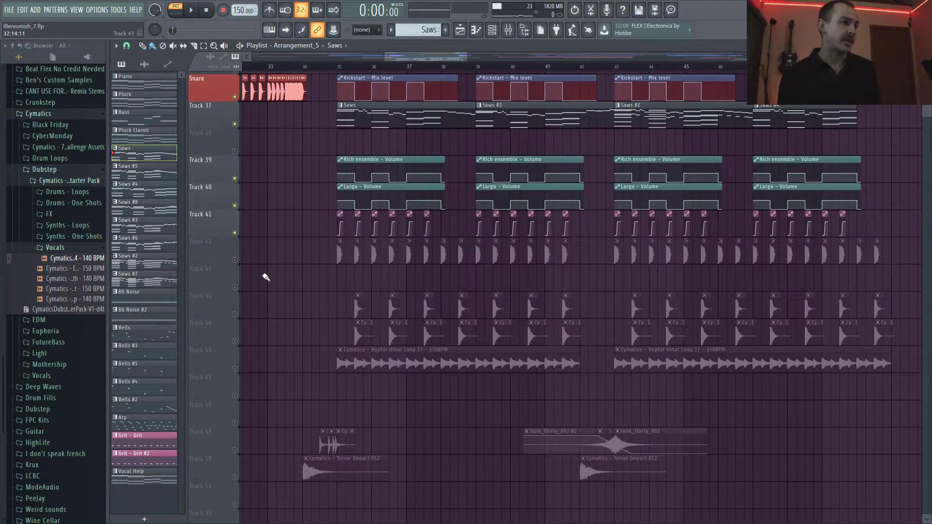
Unmute the drum one-shots on Tracks 42, 44 and 45
left_click(235, 261)
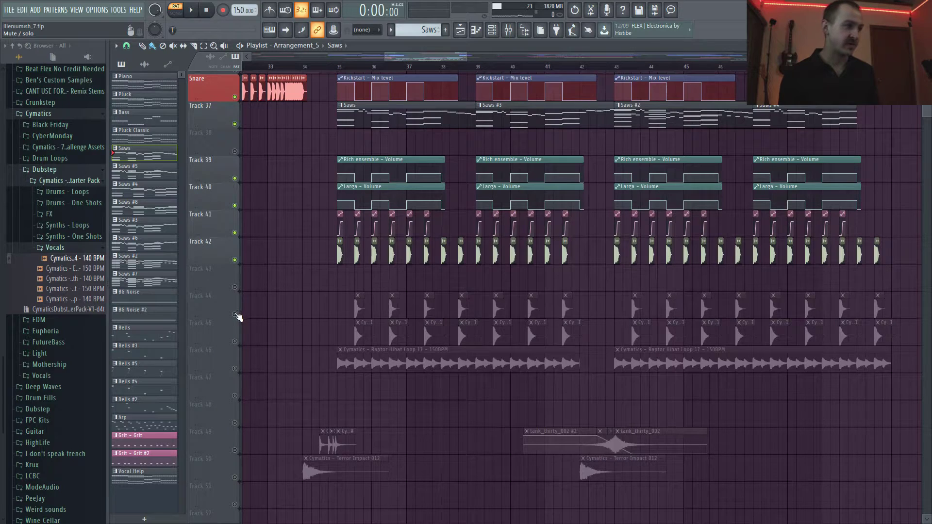
left_click(235, 287)
left_click(235, 314)
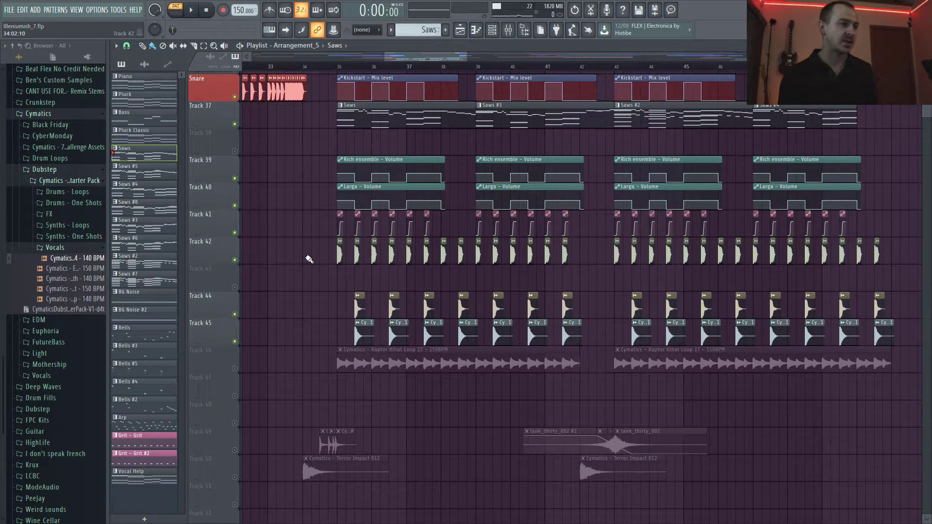
Solo Track 42 and audition its drum hits in the playlist from bar 35
right_click(235, 260)
left_click(337, 68)
key("space")
key("space")
Unmute Tracks 44 and 45 and audition them together with Track 42 from bar 35
left_click(234, 315)
left_click(235, 341)
key("space")
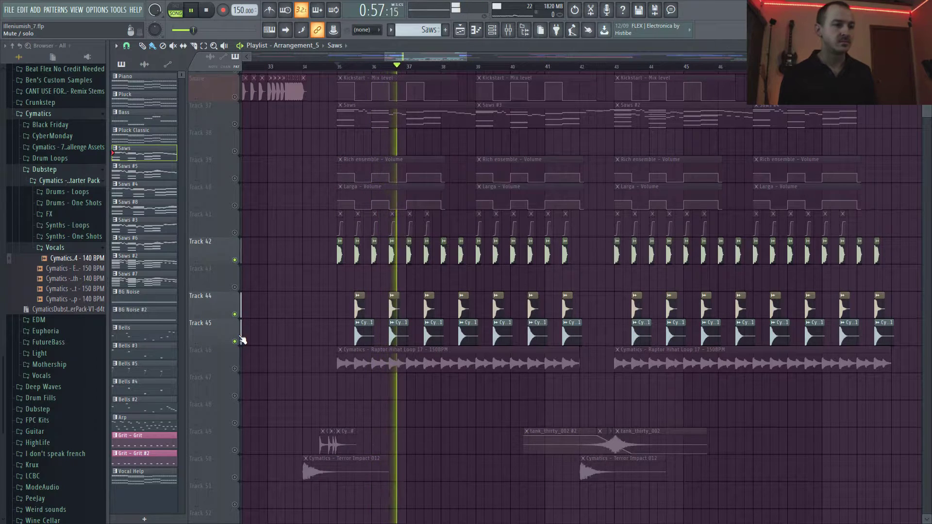
key("space")
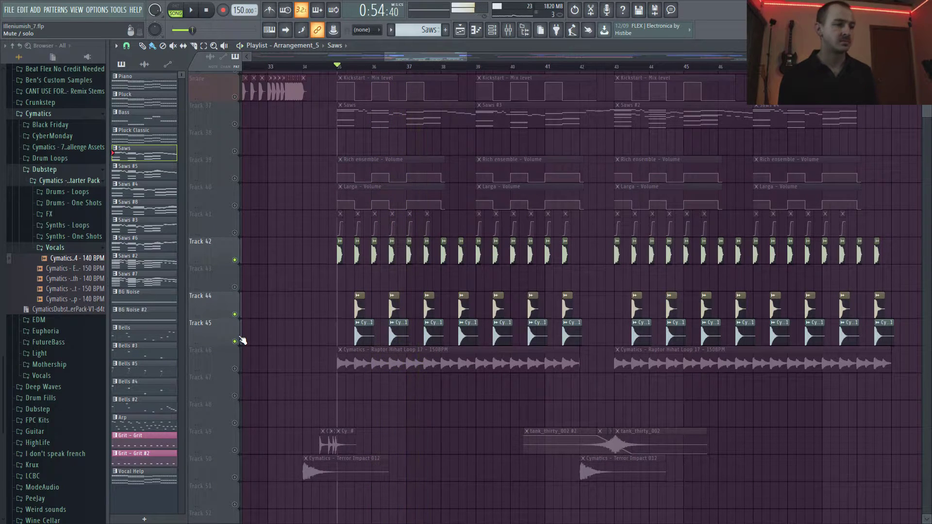
Unmute the Raptor Hihat Loop 17 clips on Track 46 and audition the combined drums
left_click(235, 369)
key("space")
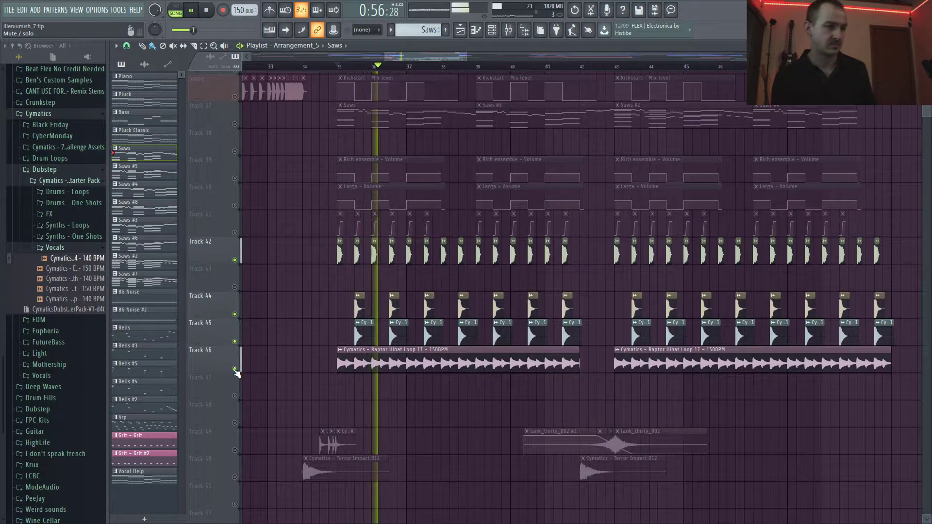
key("space")
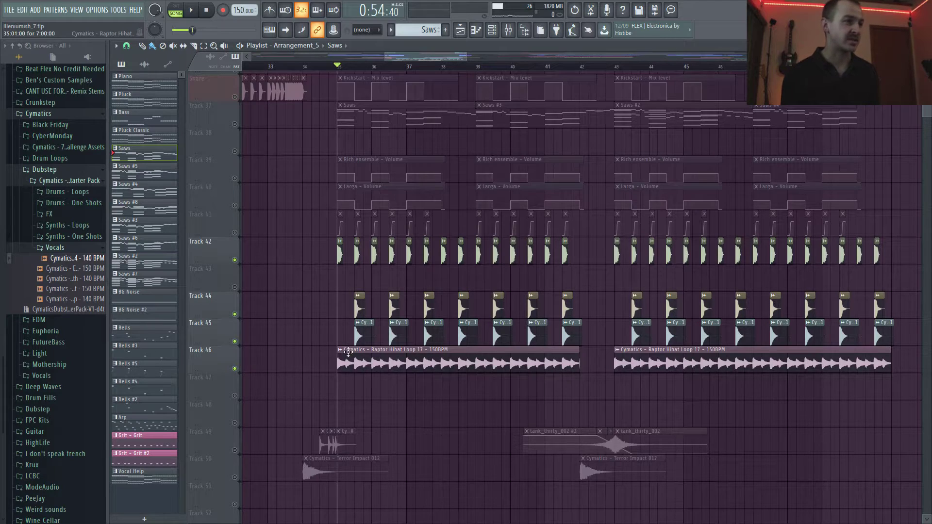
Unmute Tracks 41, 40, 39, 37 and Snare to bring the saws and automation back with the drums
left_click_drag(238, 233, 236, 183)
scroll(229, 173, "up", 2)
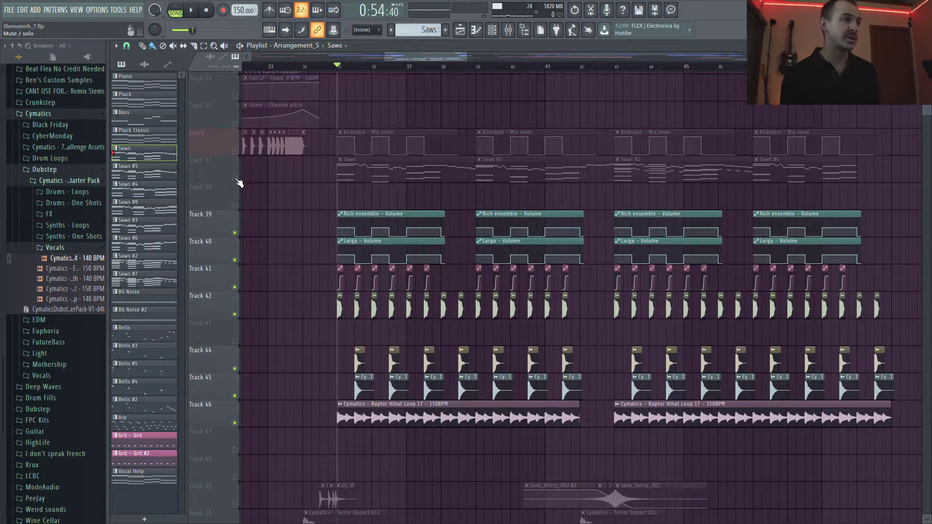
left_click(236, 178)
left_click(236, 151)
Play the drop from bar 35 with the saws, automation and drums combined
scroll(296, 272, "down", 11)
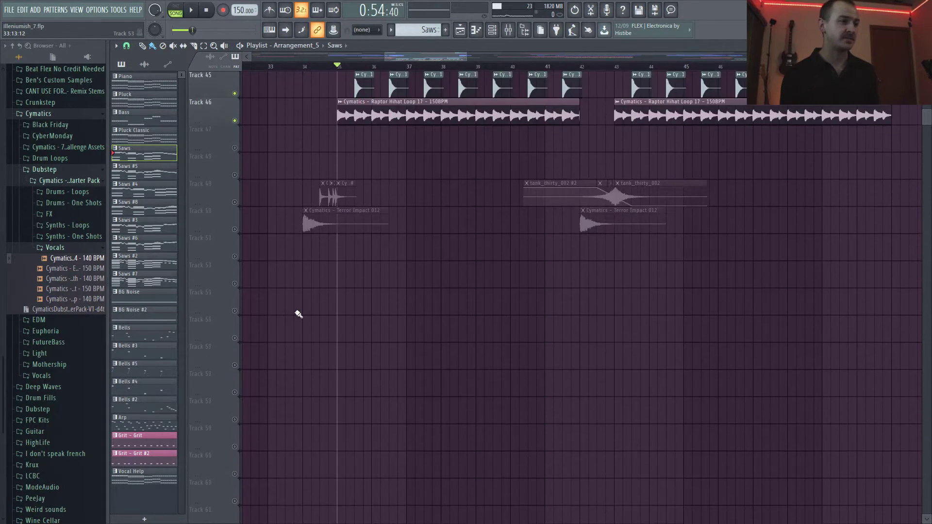
scroll(298, 305, "up", 10)
key("space")
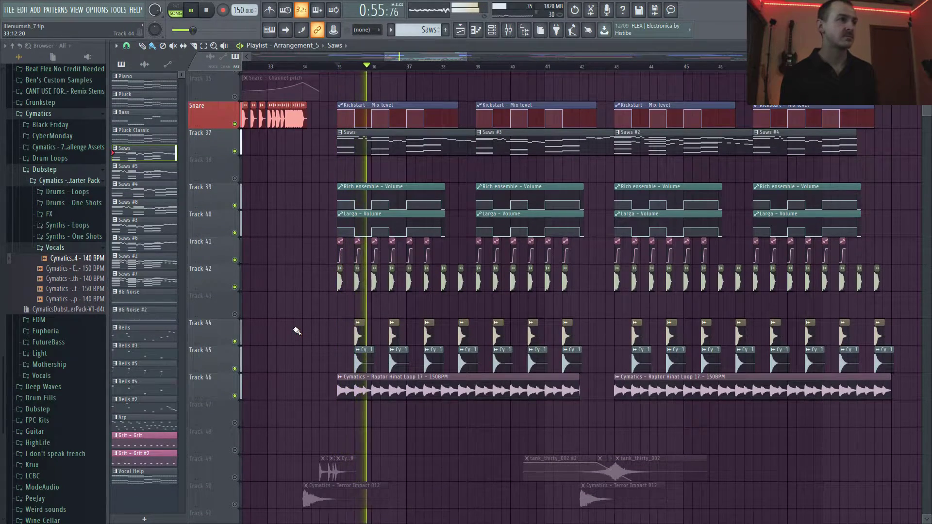
scroll(297, 331, "up", 4)
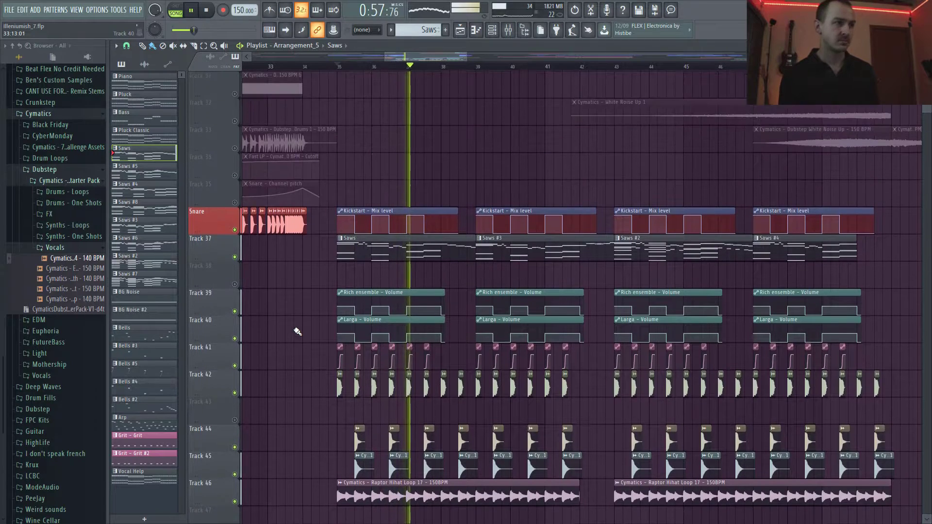
scroll(297, 331, "down", 2)
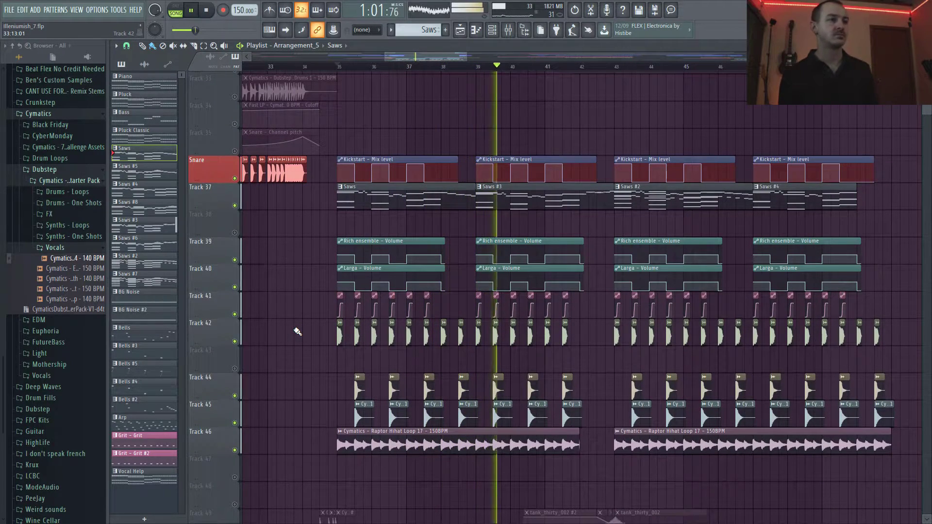
key("space")
Solo Tracks 49 and 50 and audition the Terror Impact 012 and fill clips from bar 34
scroll(297, 331, "down", 4)
scroll(297, 323, "down", 3)
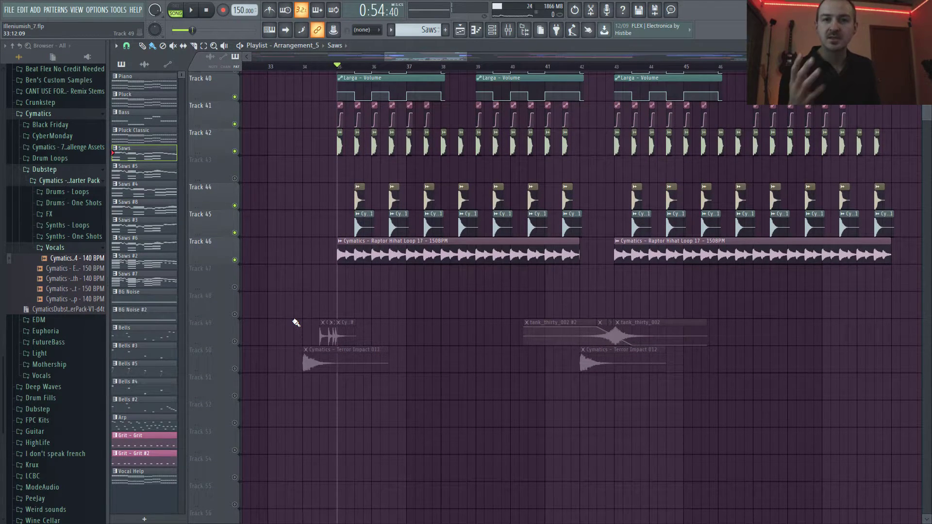
left_click(234, 341, "ctrl")
left_click(235, 369)
left_click(305, 67)
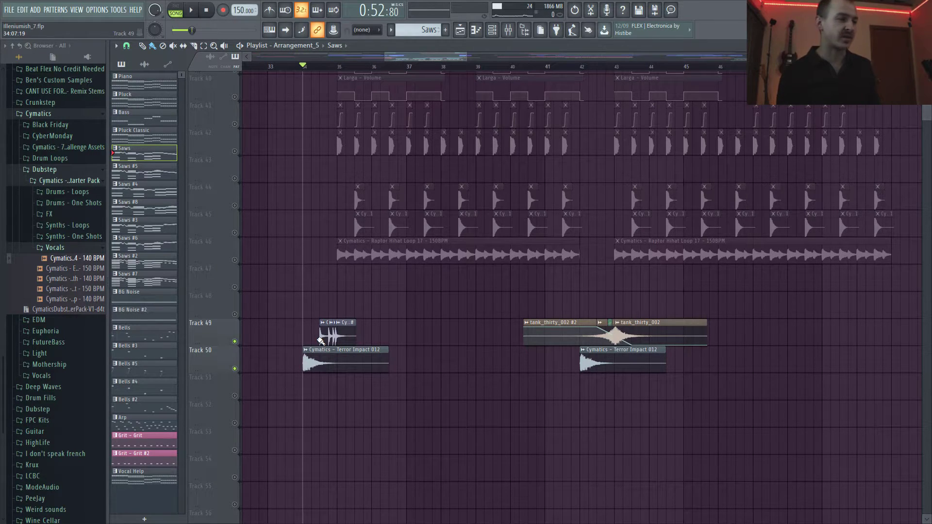
key("space")
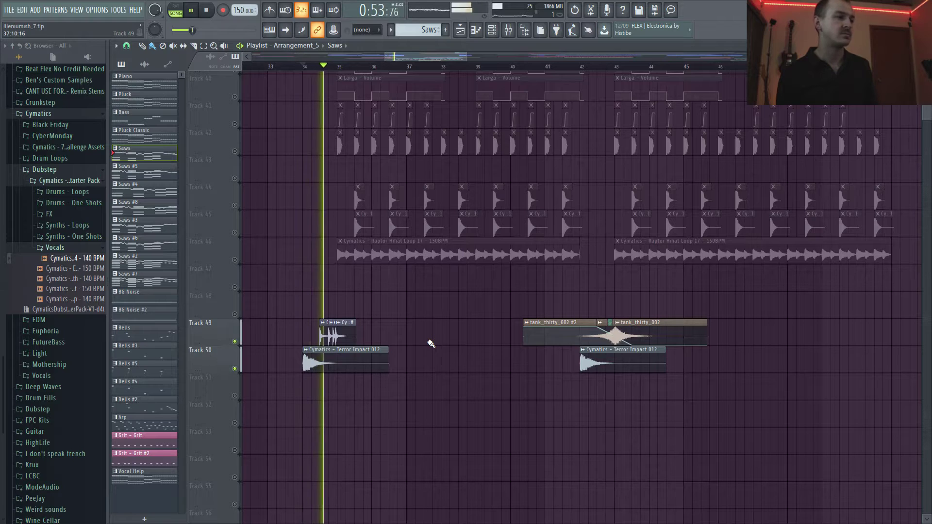
key("space")
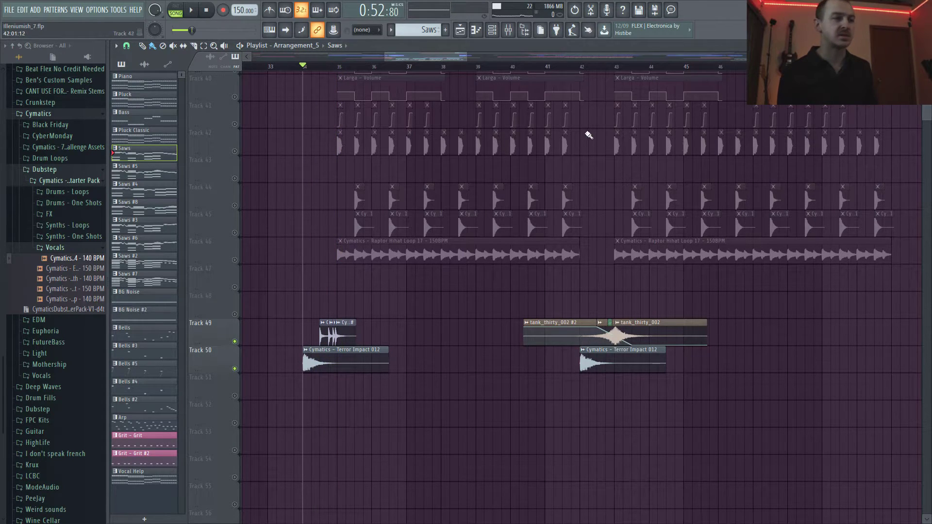
Place the playhead just after bar 41 and audition the tank_thirty_002 and second Terror Impact clips
left_click(554, 67)
key("space")
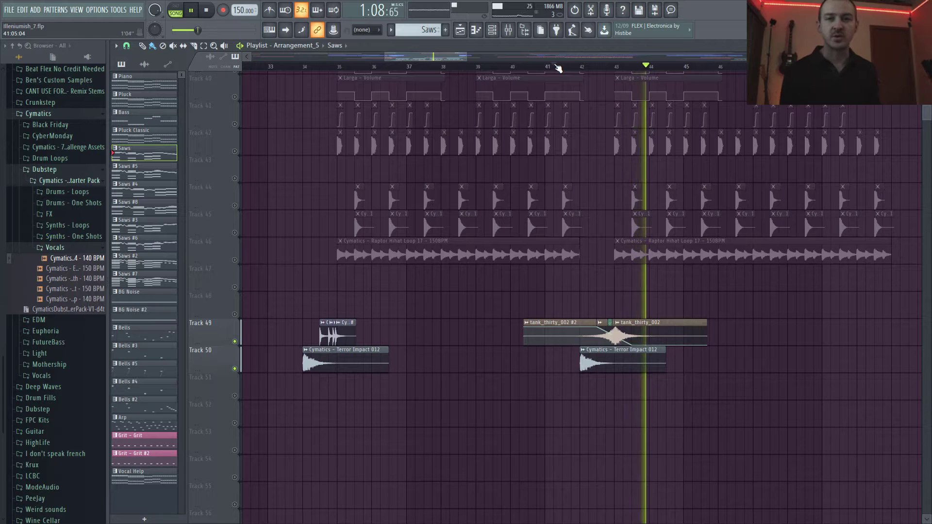
Stop playback and solo Tracks 32 and 33, which hold the White Noise Up 1 and transition effect clips
key("space")
scroll(788, 305, "down", 2)
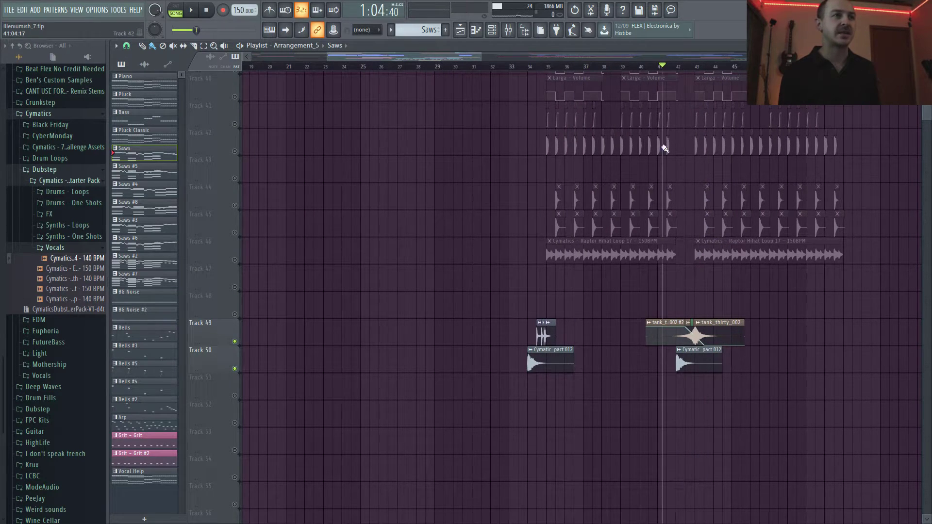
scroll(666, 141, "up", 8)
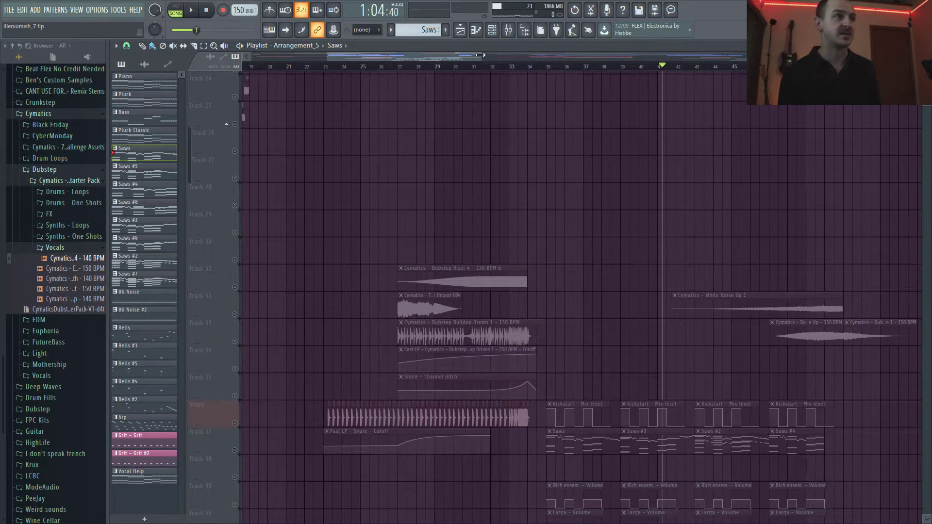
left_click(499, 57)
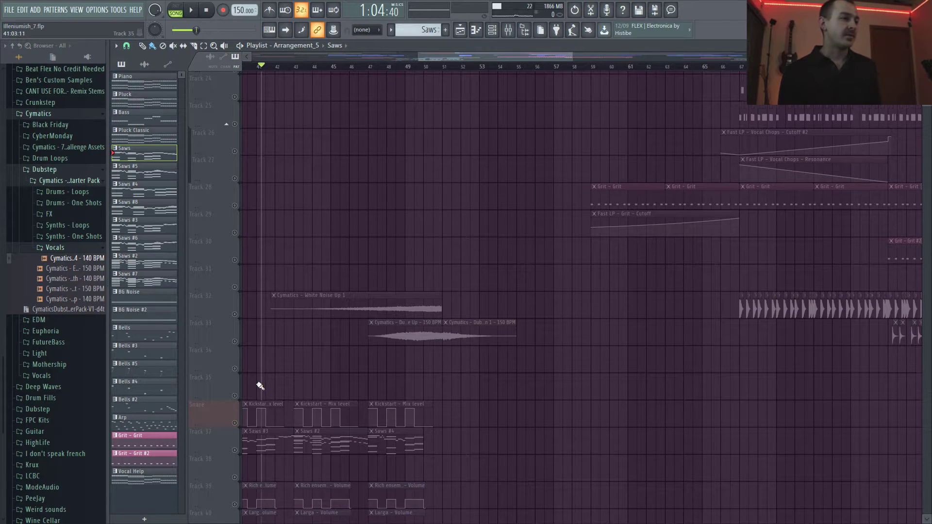
right_click(235, 314)
right_click(235, 341)
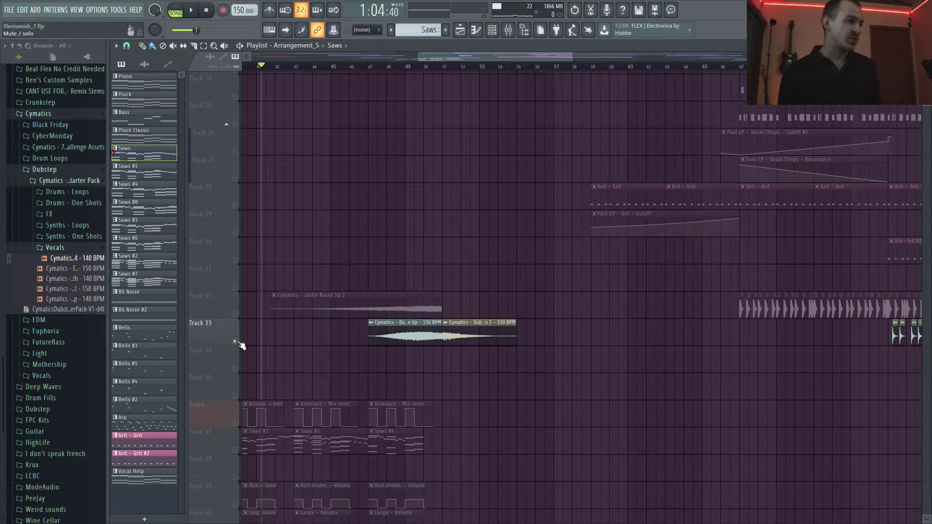
left_click(235, 314)
Audition the White Noise Up 1 riser and the two Track 33 effect clips from bar 45
left_click(332, 69)
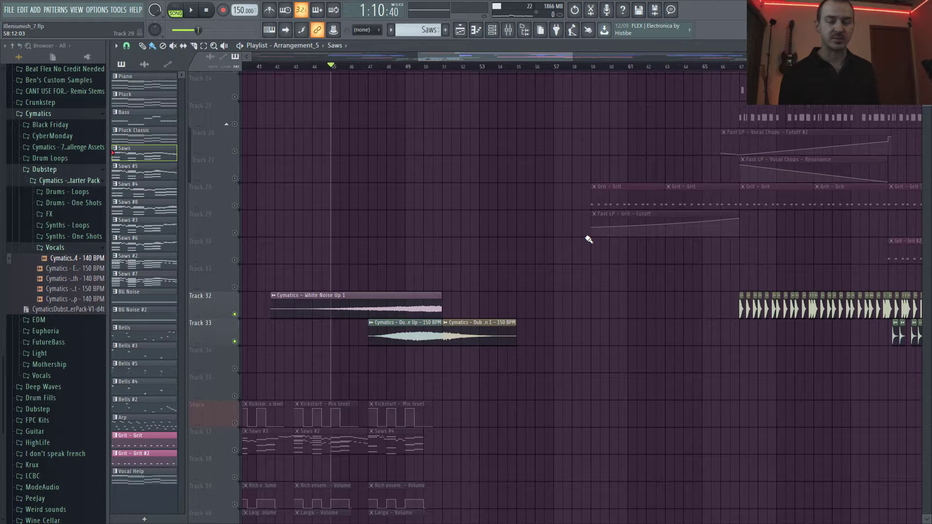
key("space")
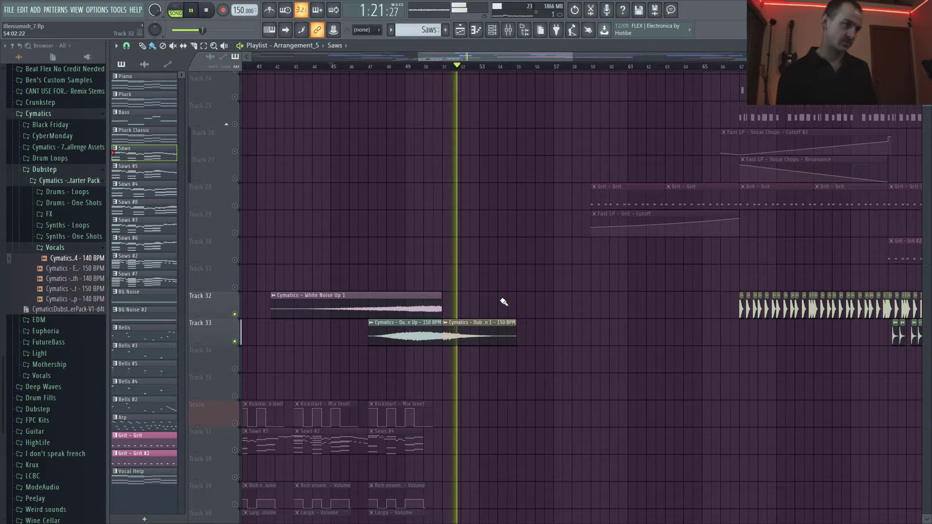
scroll(524, 340, "up", 5)
scroll(542, 372, "up", 4)
key("space")
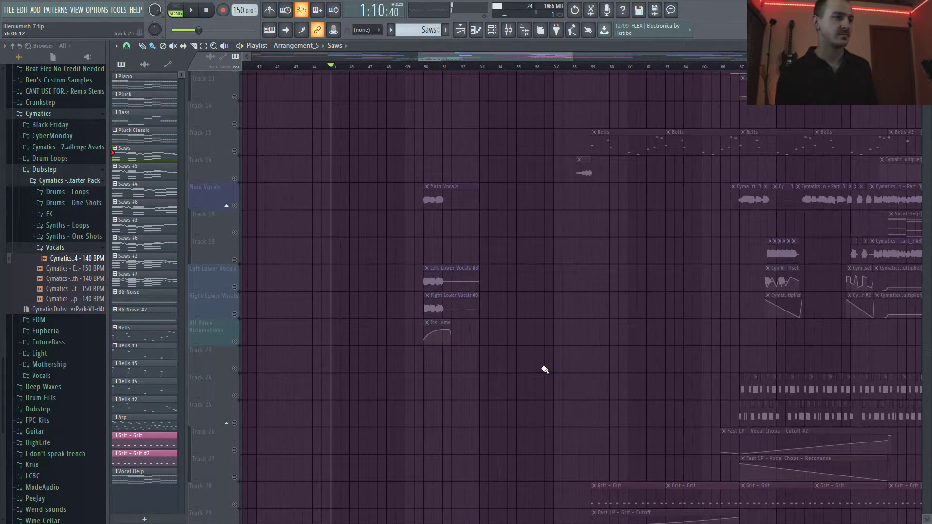
Bring all playlist tracks back from solo and play the section after the drop from bar 49
scroll(428, 360, "up", 4)
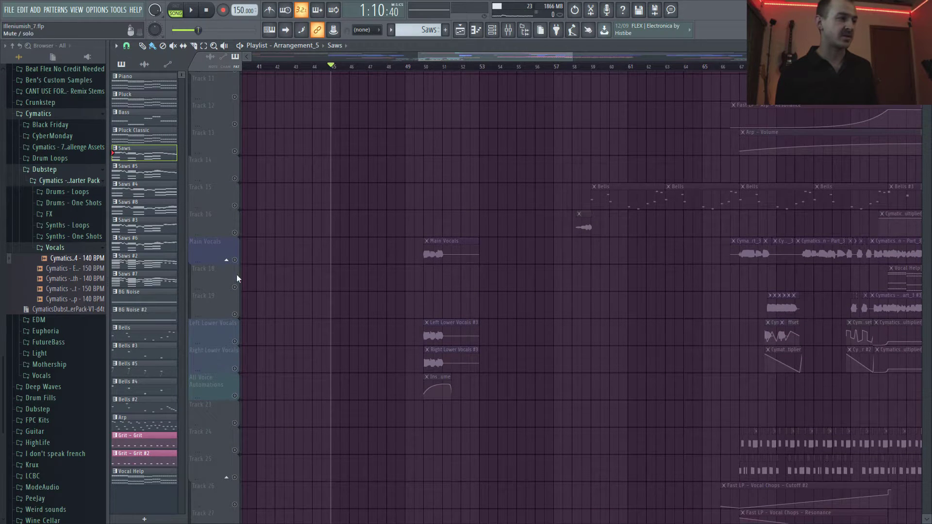
scroll(461, 252, "up", 5)
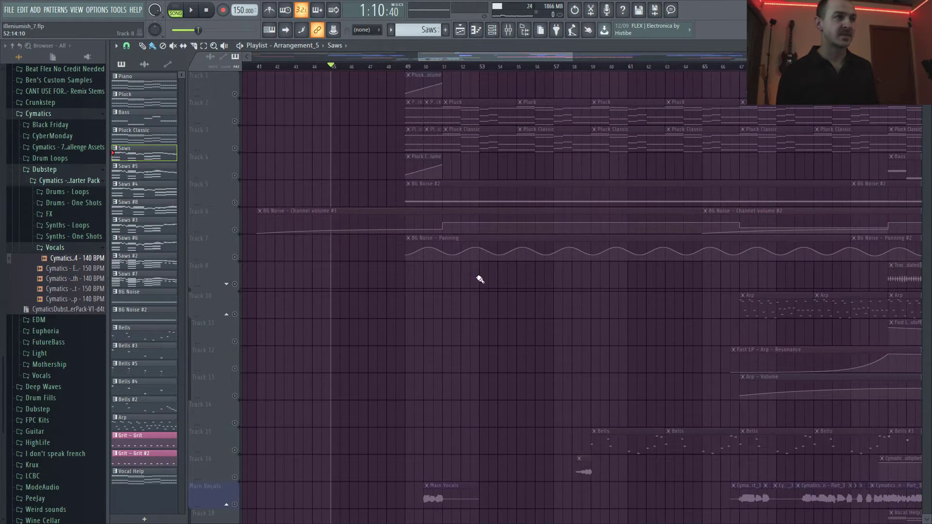
left_click(235, 94, "ctrl")
left_click(406, 67)
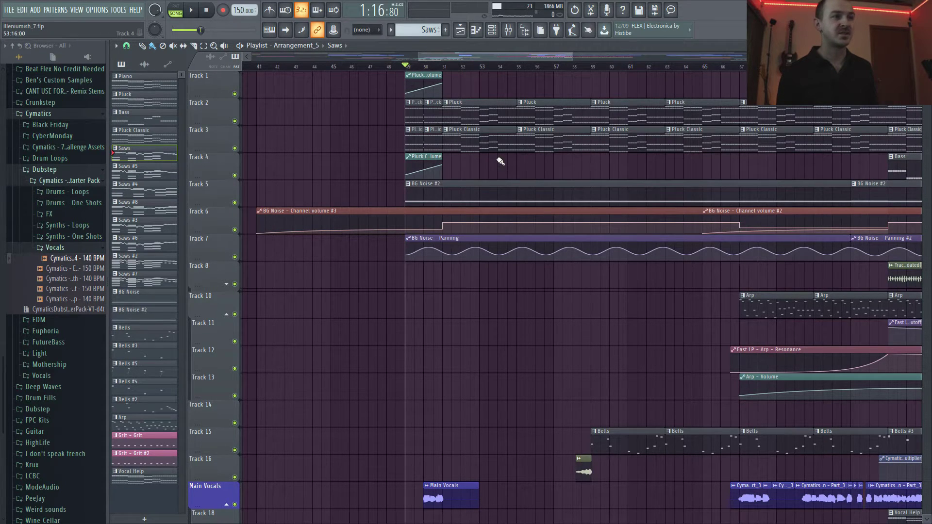
key("space")
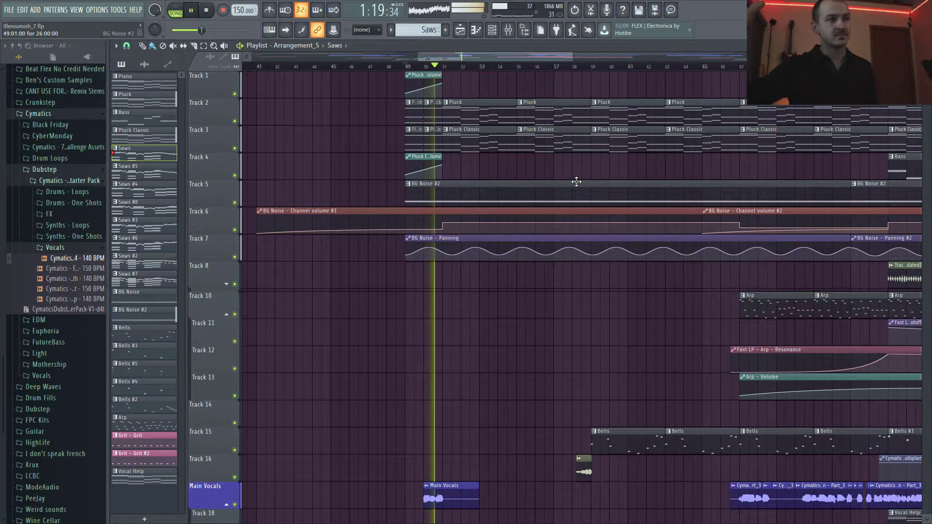
key("space")
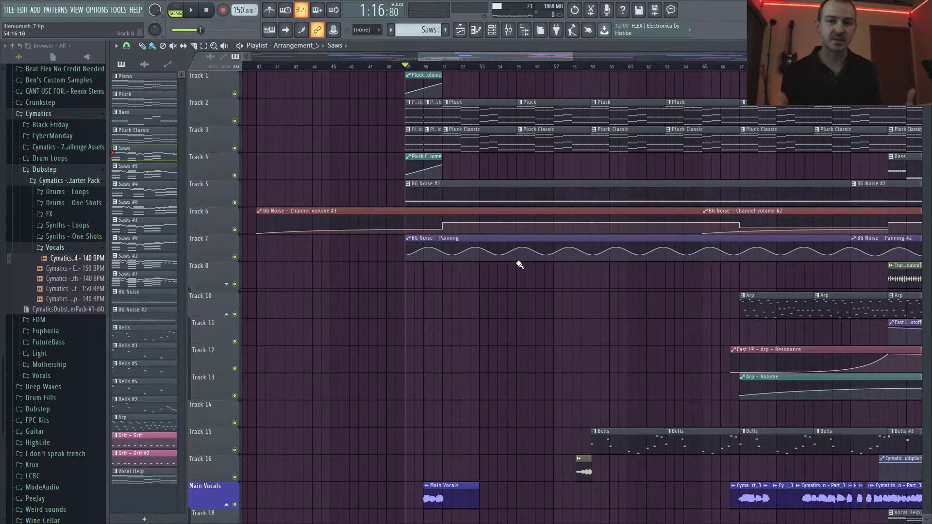
Examine the clip layout across the playlist tracks from the end of the drop through the following verse section
scroll(586, 339, "down", 8)
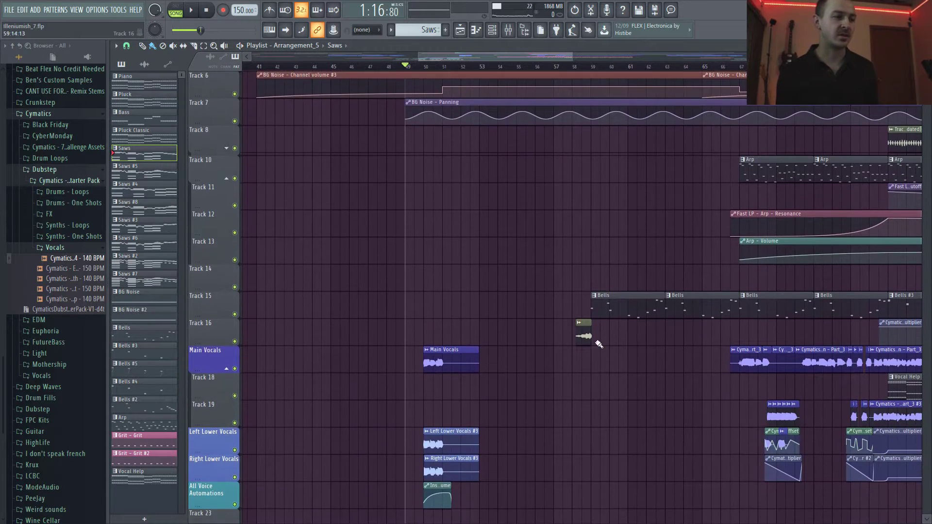
scroll(459, 403, "down", 8)
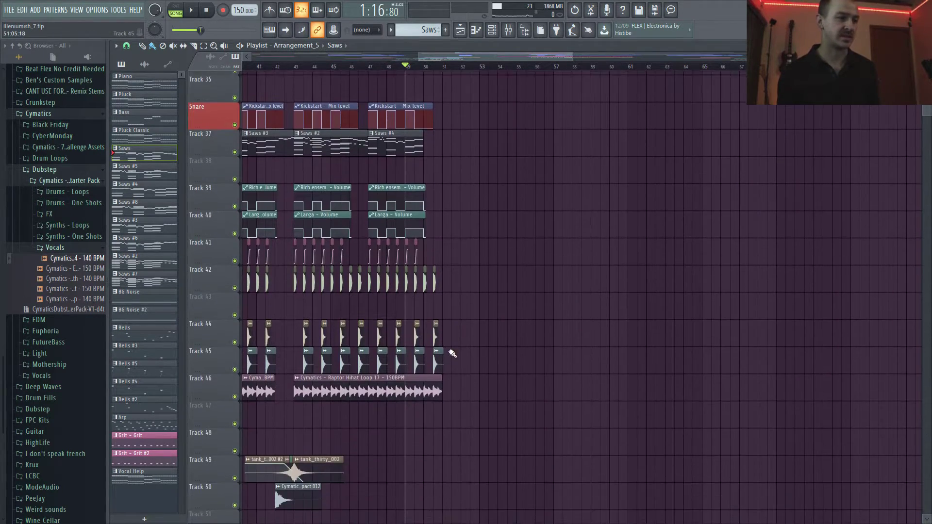
scroll(455, 336, "up", 2)
scroll(460, 316, "up", 12)
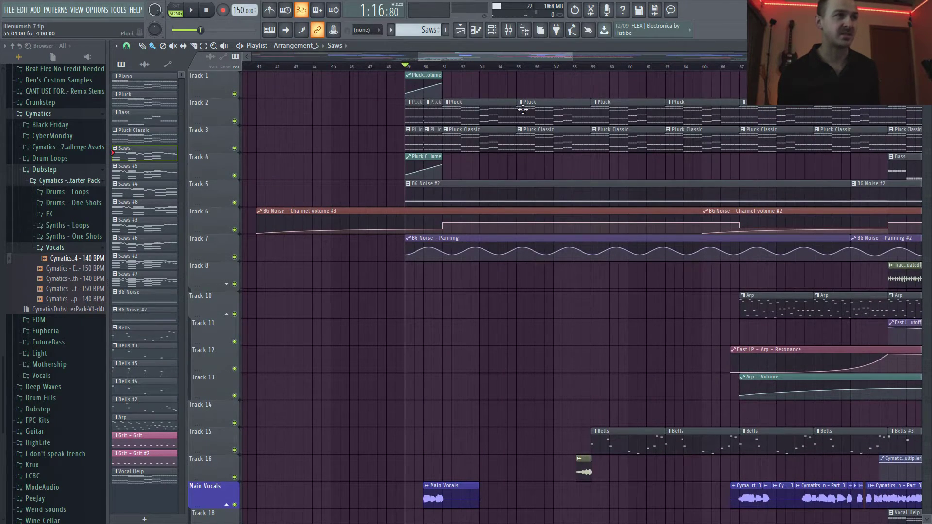
scroll(538, 51, "right", 3)
left_click(497, 66)
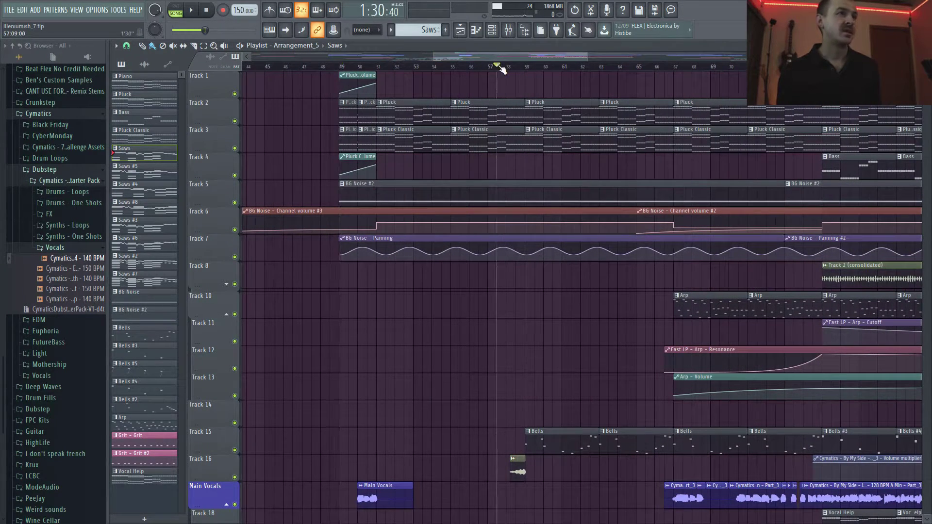
scroll(505, 57, "down", 6)
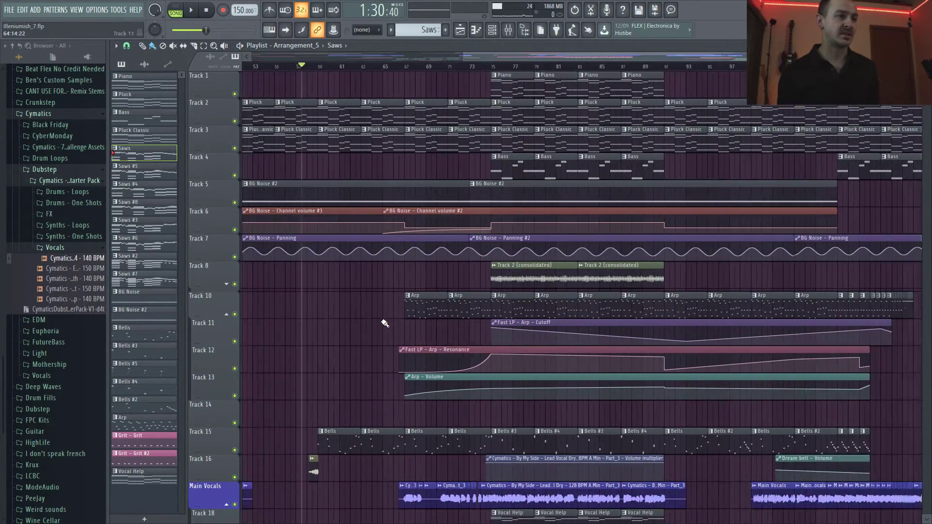
scroll(578, 325, "down", 9)
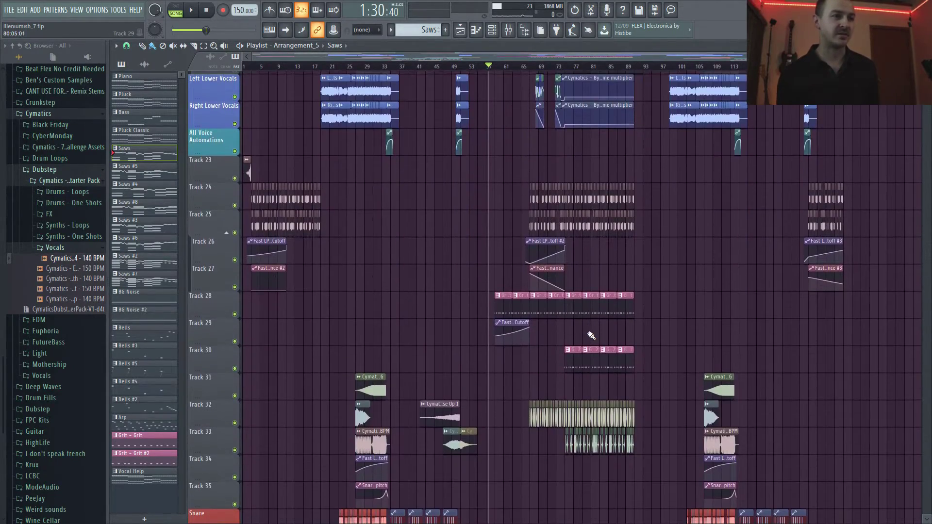
scroll(605, 343, "up", 2)
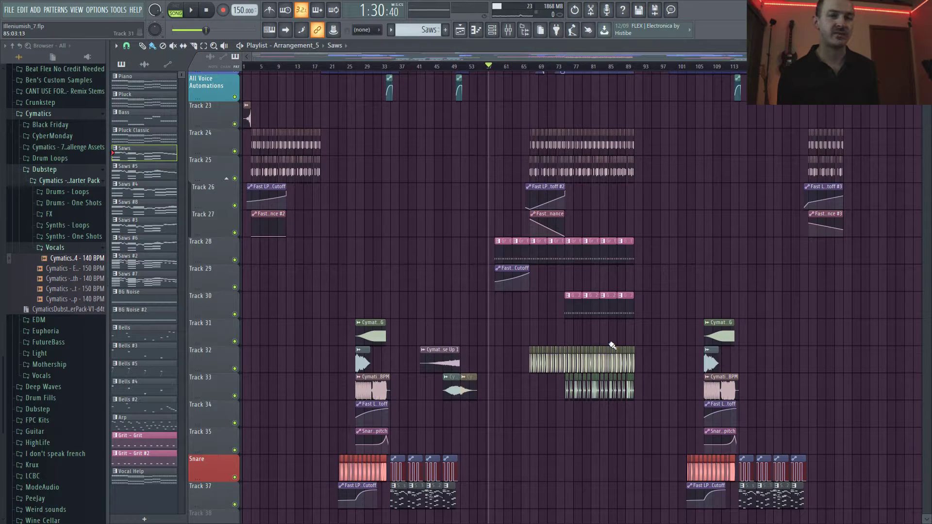
scroll(601, 349, "up", 4)
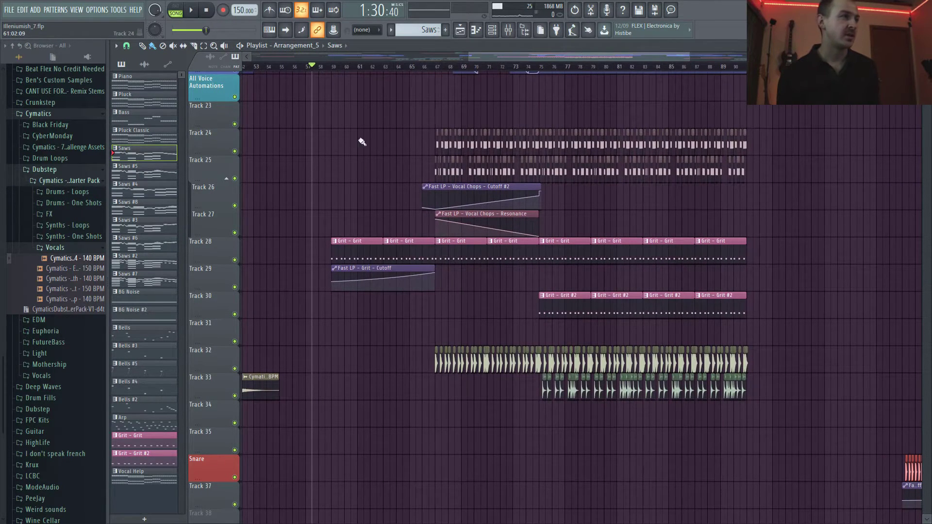
scroll(362, 148, "up", 7)
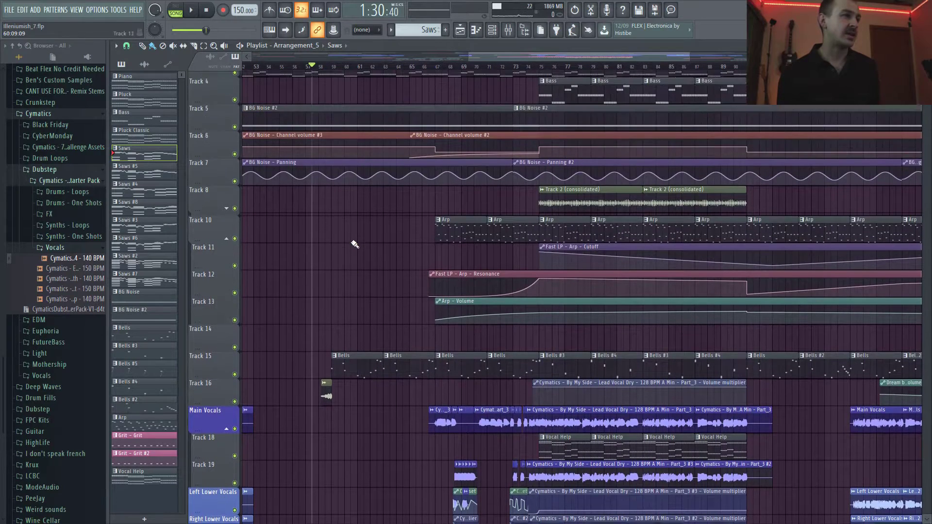
scroll(355, 244, "up", 2)
Play the pluck and background noise section from bar 55 with all tracks active
left_click_drag(489, 53, 463, 58)
left_click(359, 67)
key("space")
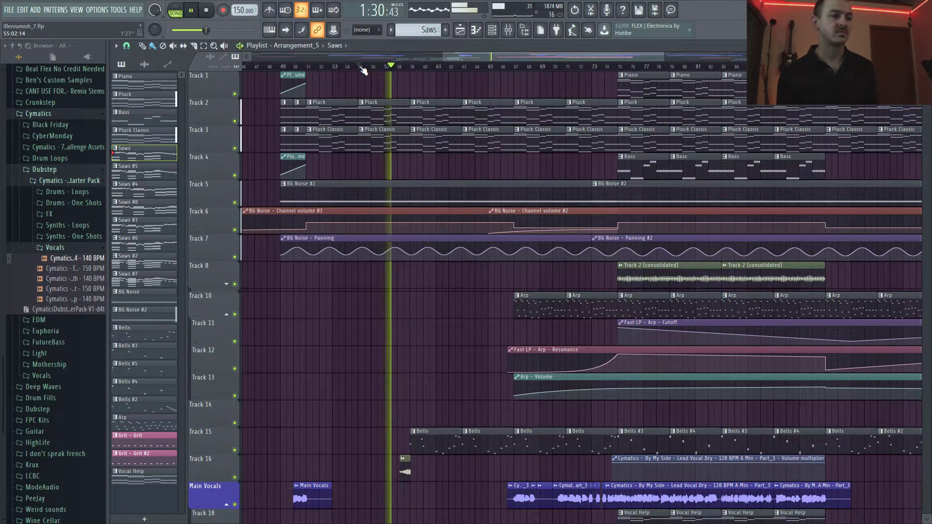
key("space")
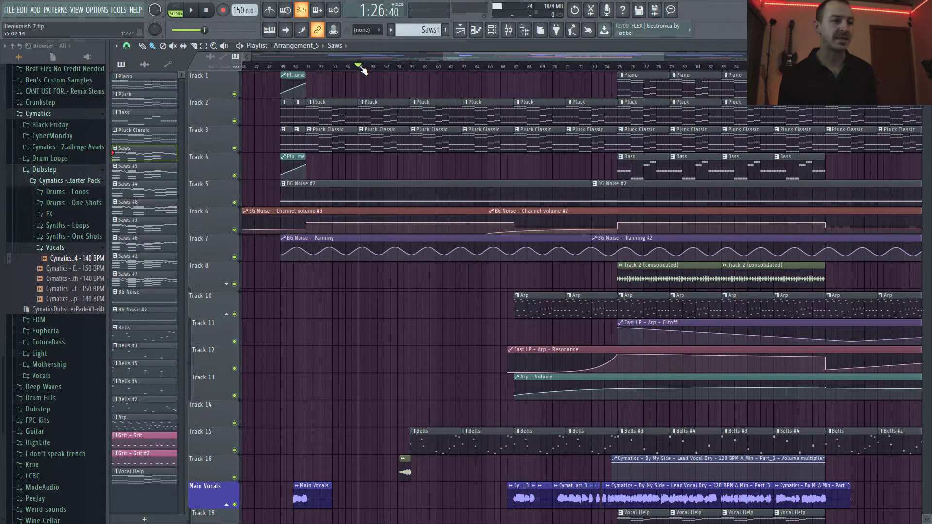
Play the section from bar 59 and examine the Grit clips and their cutoff automation on Tracks 28 and 29
left_click(418, 68)
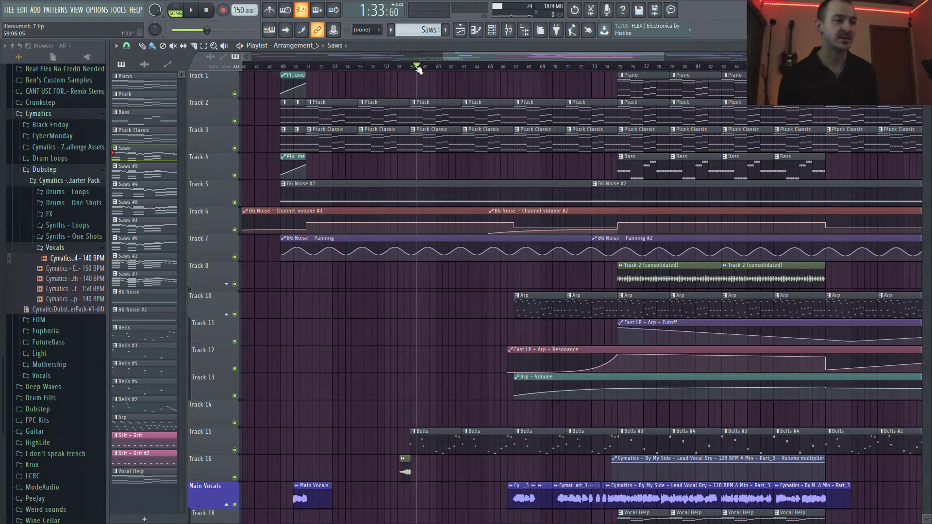
left_click(411, 67)
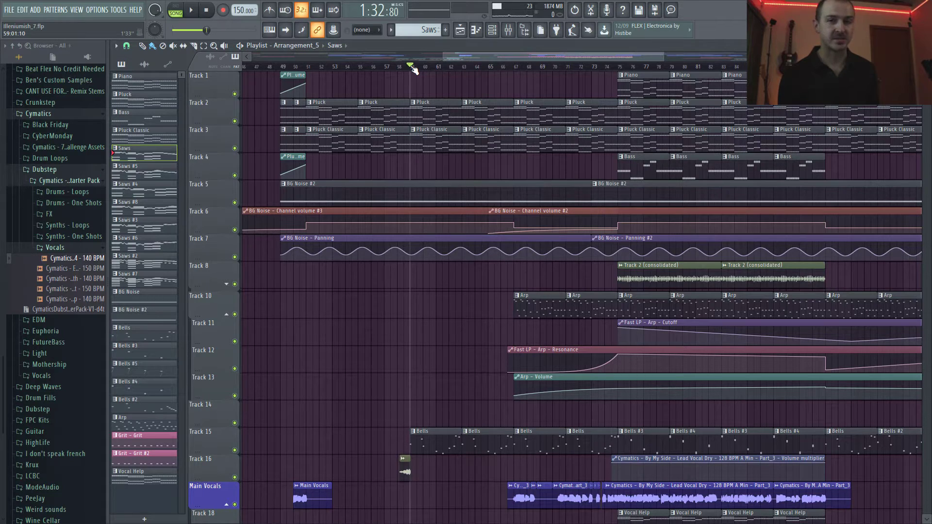
key("space")
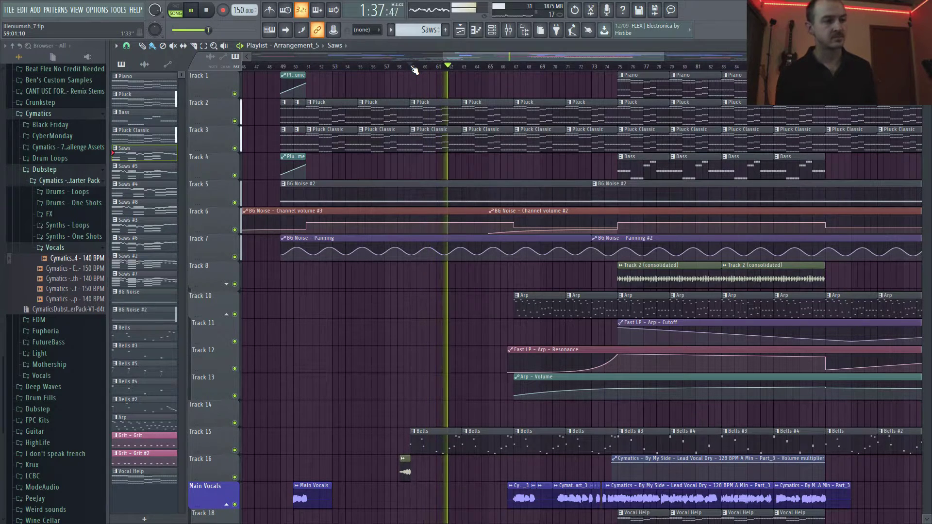
key("space")
scroll(416, 291, "down", 9)
scroll(426, 291, "down", 2)
scroll(408, 265, "up", 3)
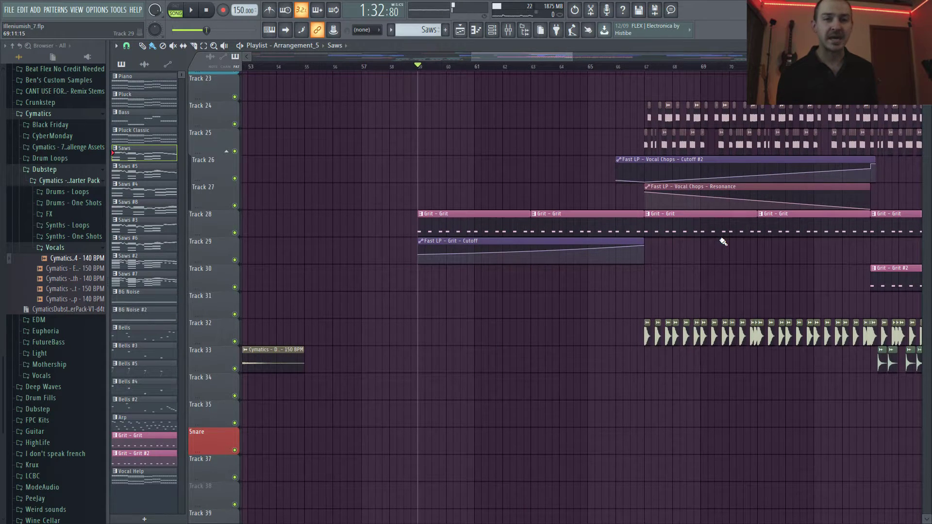
left_click_drag(644, 64, 437, 71)
left_click(430, 125, "ctrl")
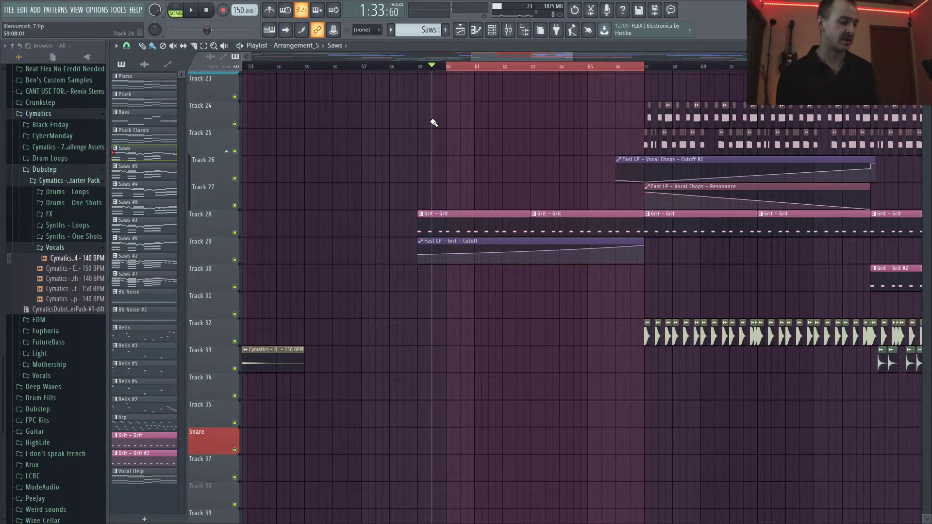
key("ctrl+d")
Solo Track 28, audition the Grit pattern from bar 59, and bring all the other tracks back
left_click(419, 65)
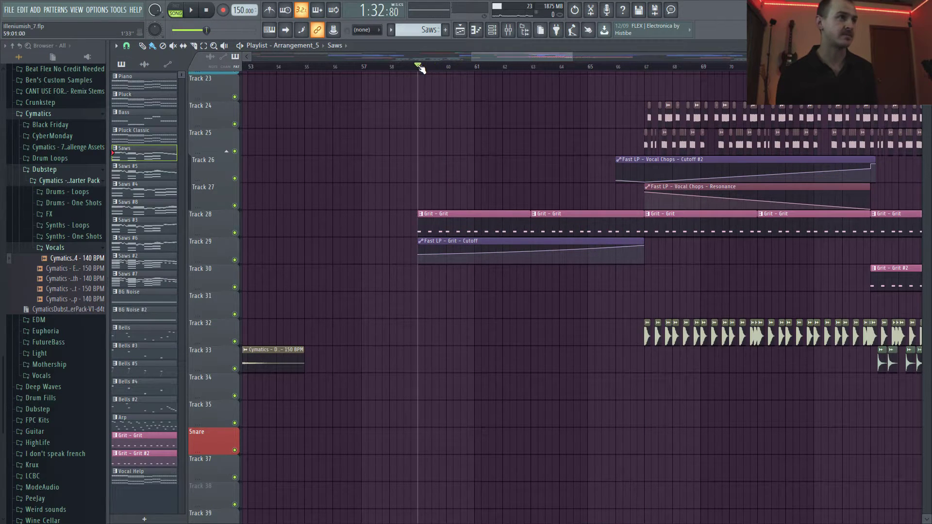
left_click(235, 232, "ctrl")
key("space")
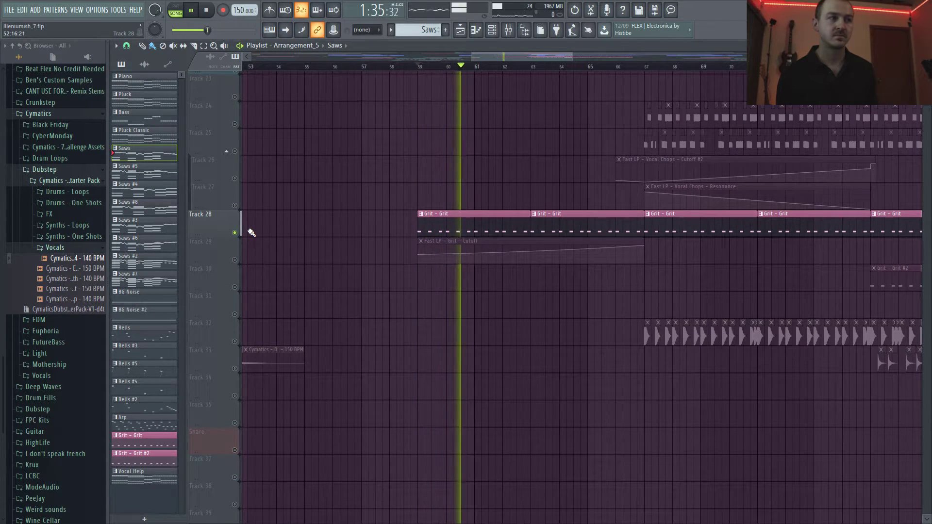
key("space")
left_click(235, 233, "ctrl")
Solo Track 10 and audition the Arp pattern from bar 67
scroll(456, 272, "up", 10)
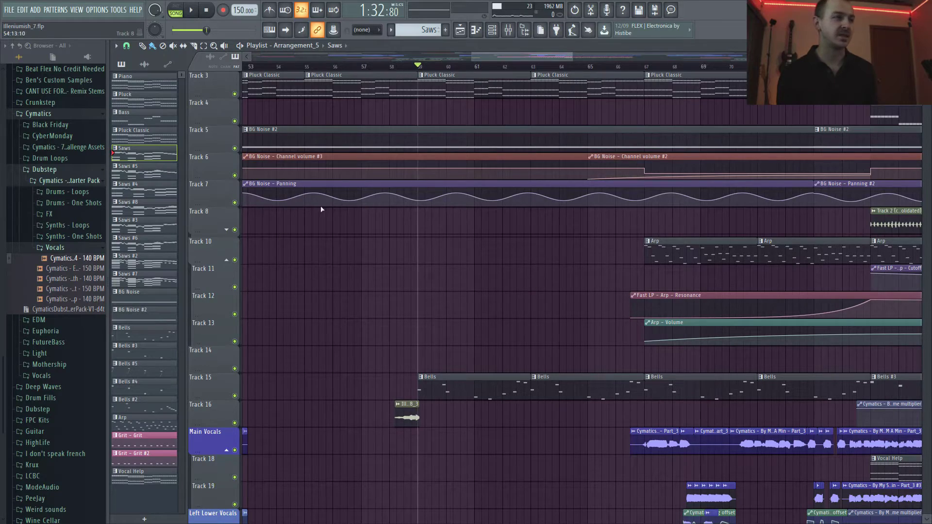
left_click_drag(517, 57, 568, 61)
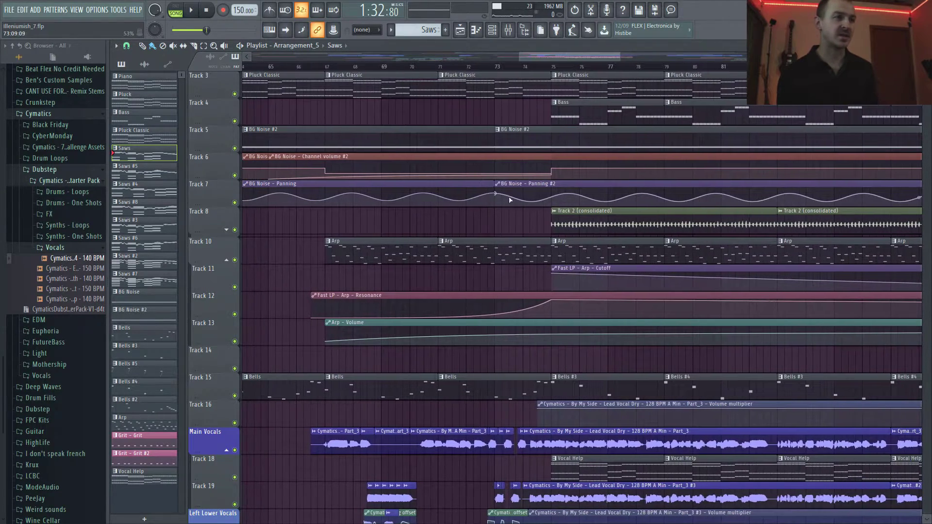
scroll(510, 225, "down", 2)
scroll(511, 228, "down", 4)
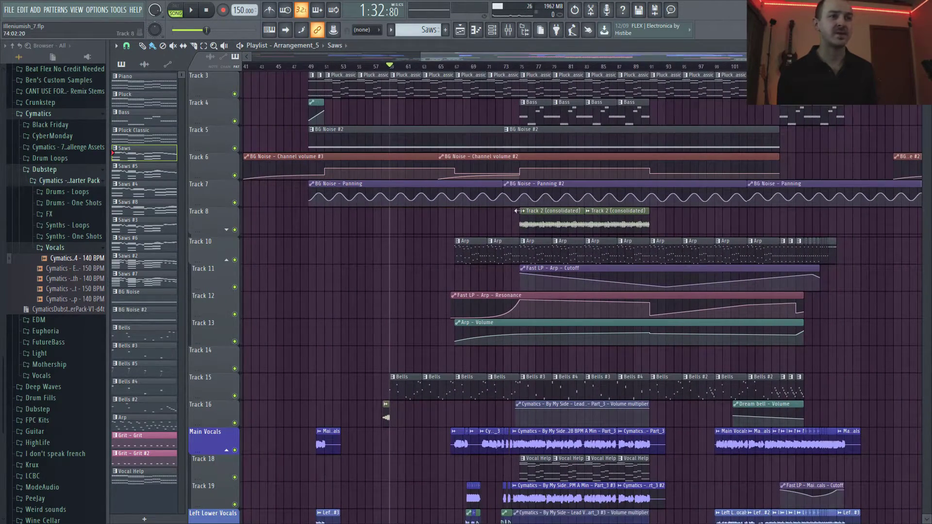
scroll(602, 226, "up", 2)
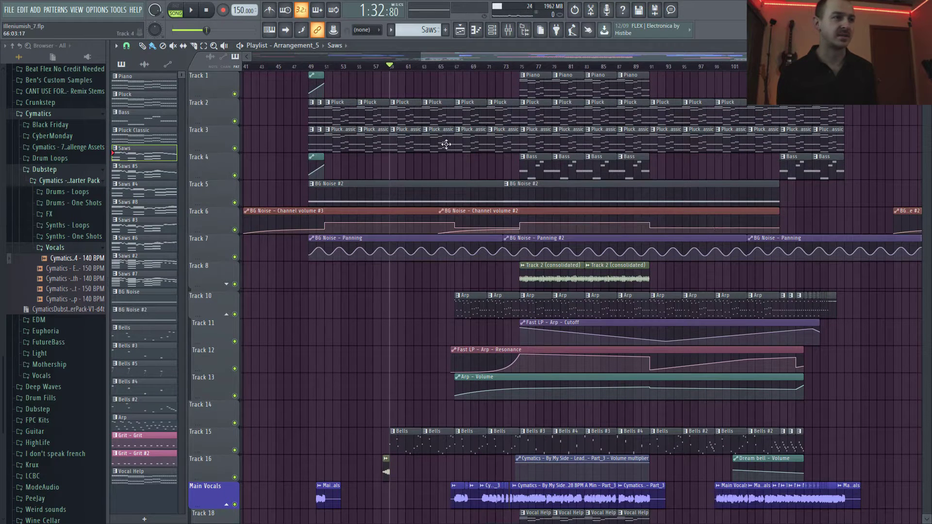
left_click(456, 66)
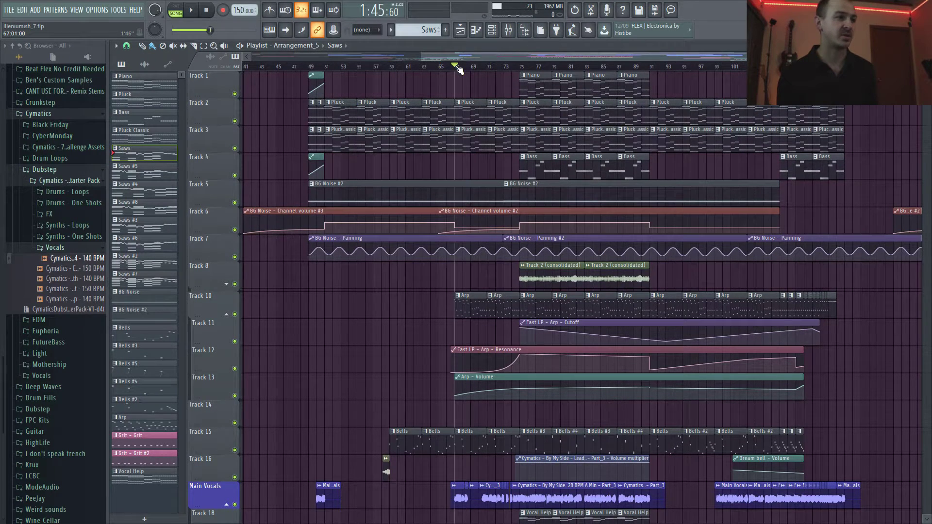
left_click(235, 314, "ctrl")
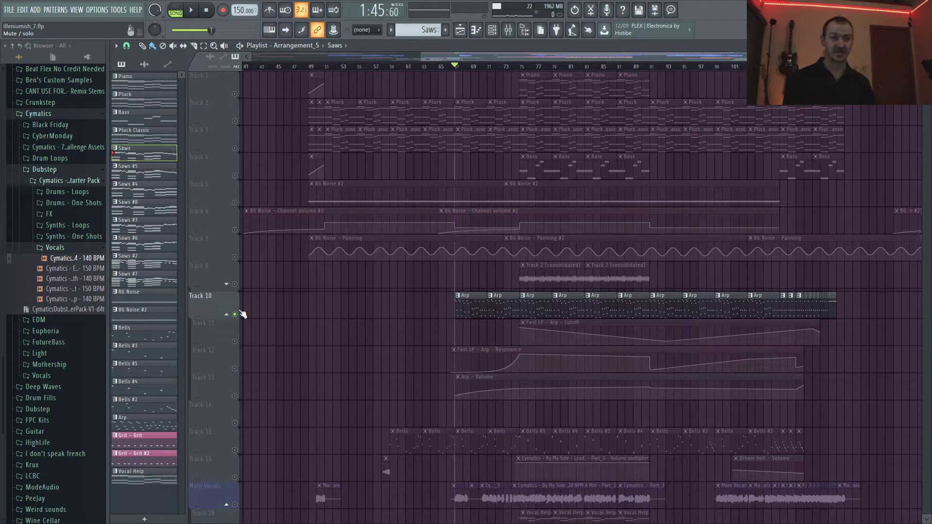
key("space")
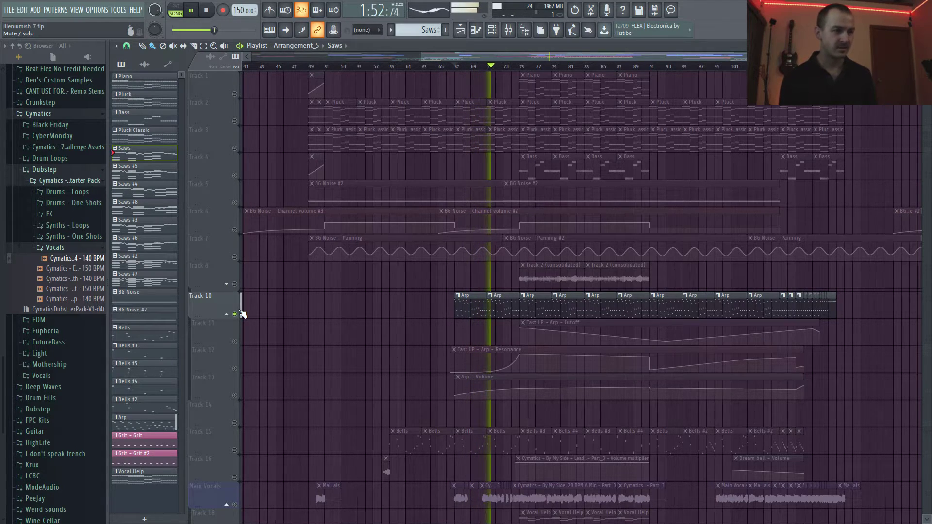
key("space")
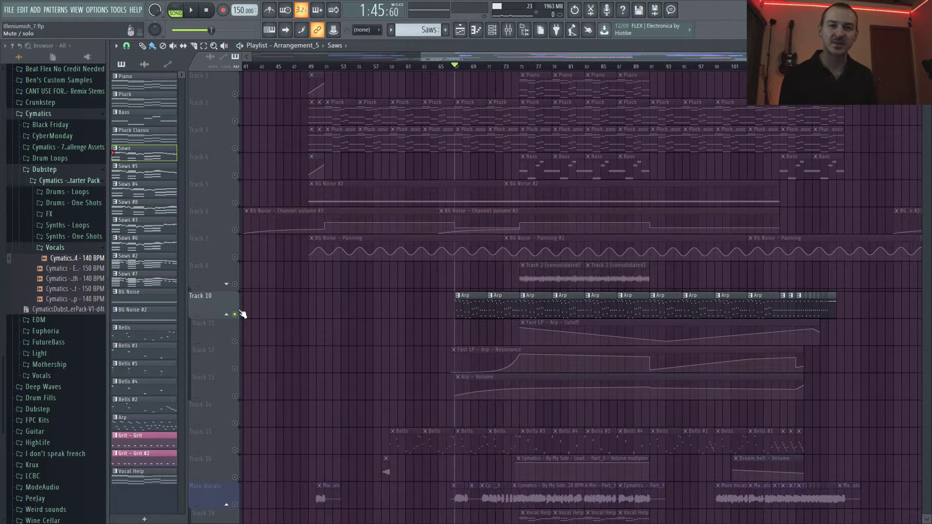
Enable the Arp resonance, volume and cutoff automation on Tracks 11 to 13 and play the arp from bar 67
left_click(235, 368)
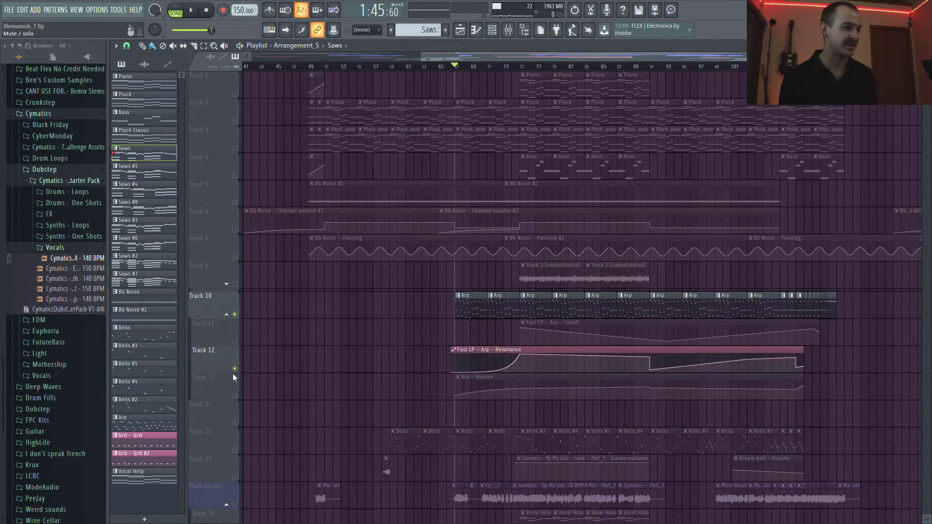
left_click(235, 396)
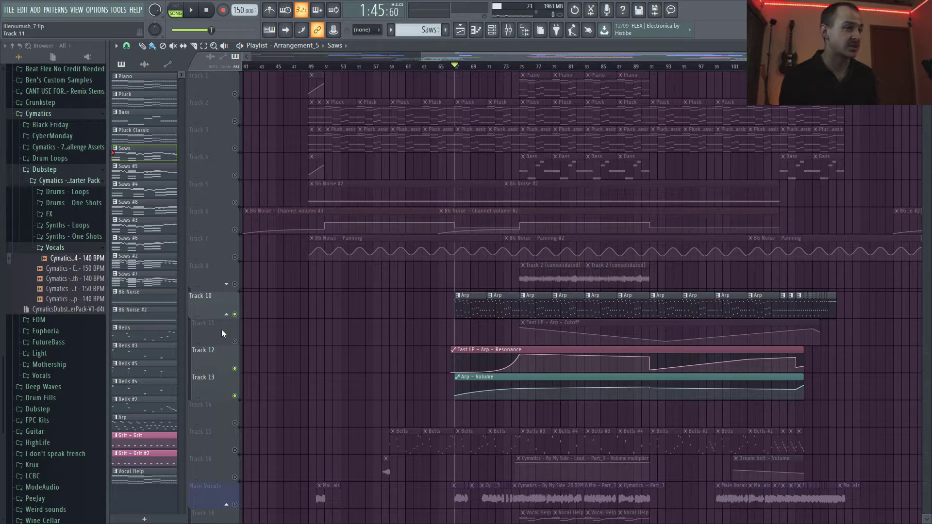
left_click(235, 341)
key("space")
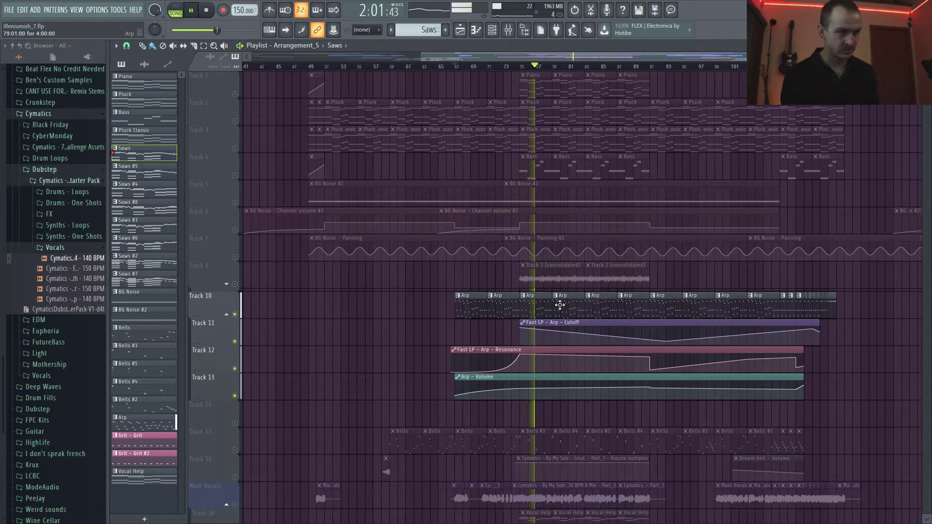
key("space")
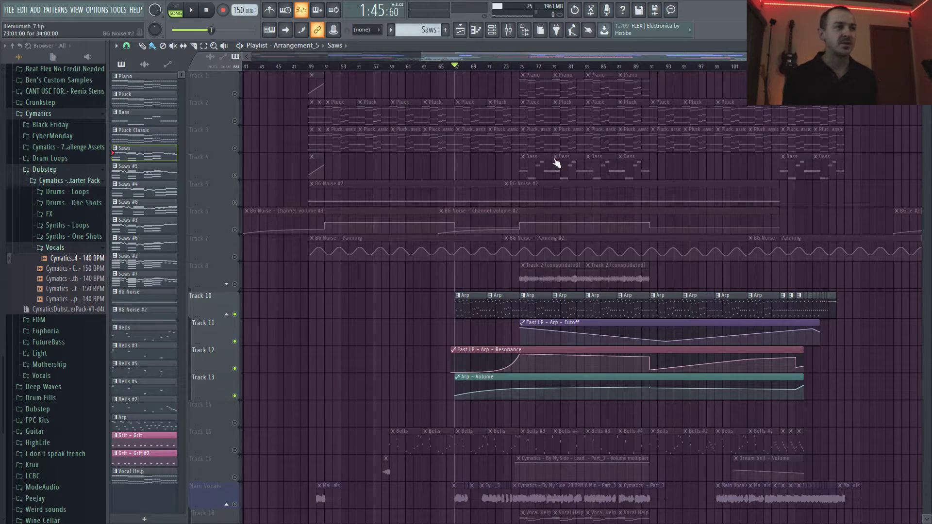
Audition the automated arp from bar 75 and bring all the other tracks back
left_click(523, 67)
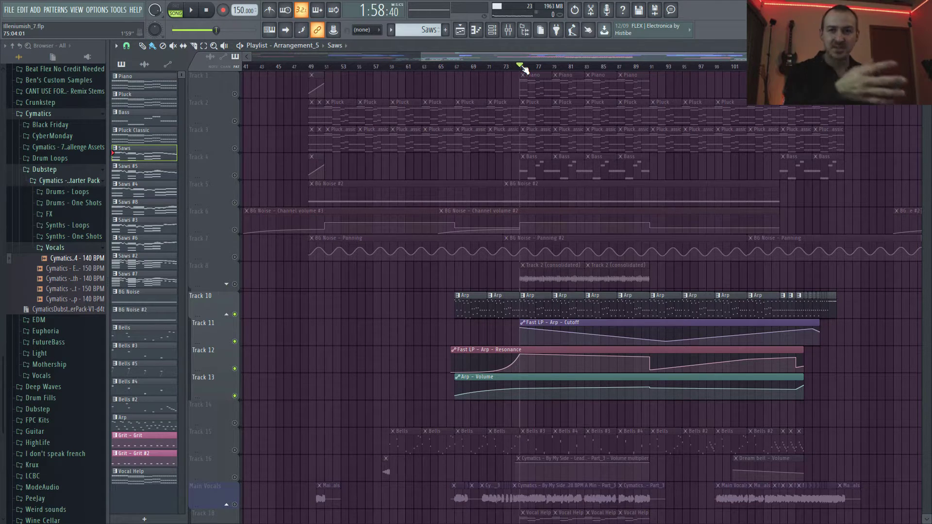
key("space")
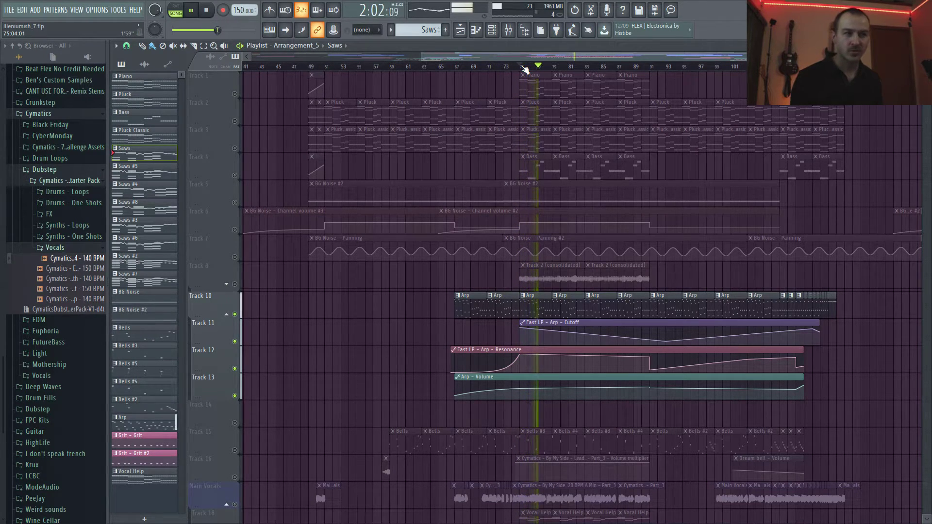
key("space")
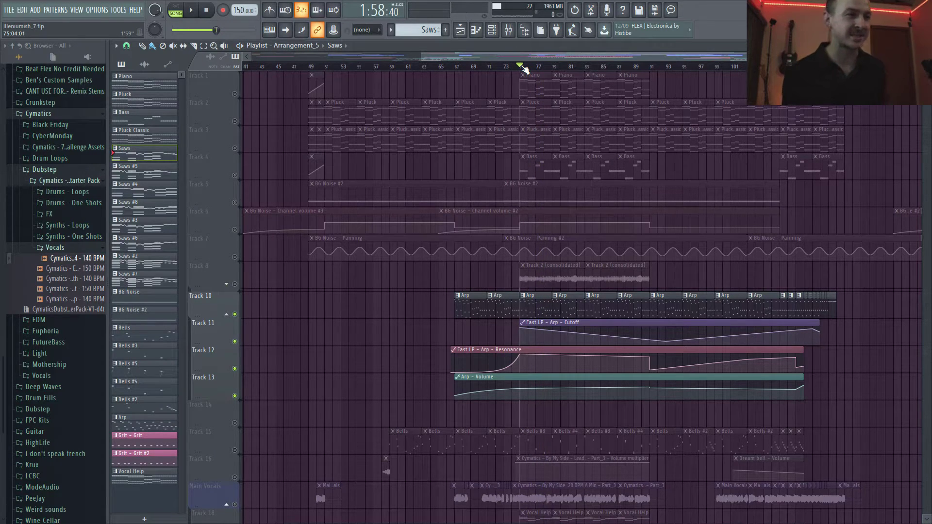
scroll(631, 265, "down", 3)
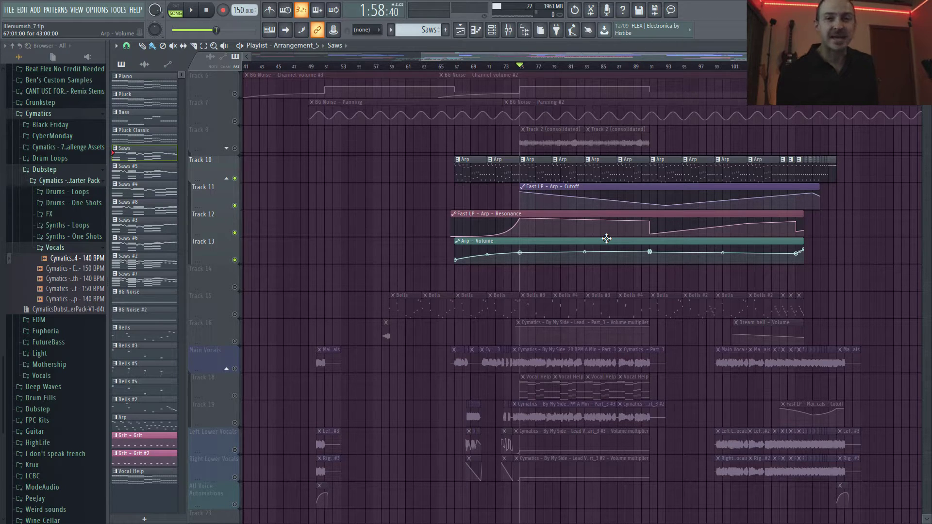
right_click(235, 260)
right_click(235, 260)
Solo Track 30 and audition the Grit #2 pattern from bar 75
scroll(417, 324, "down", 3)
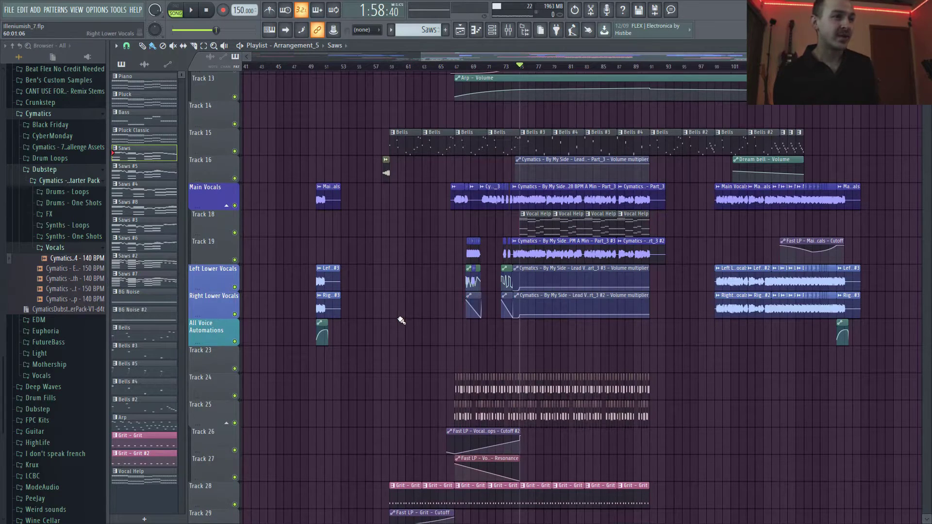
scroll(437, 237, "up", 4)
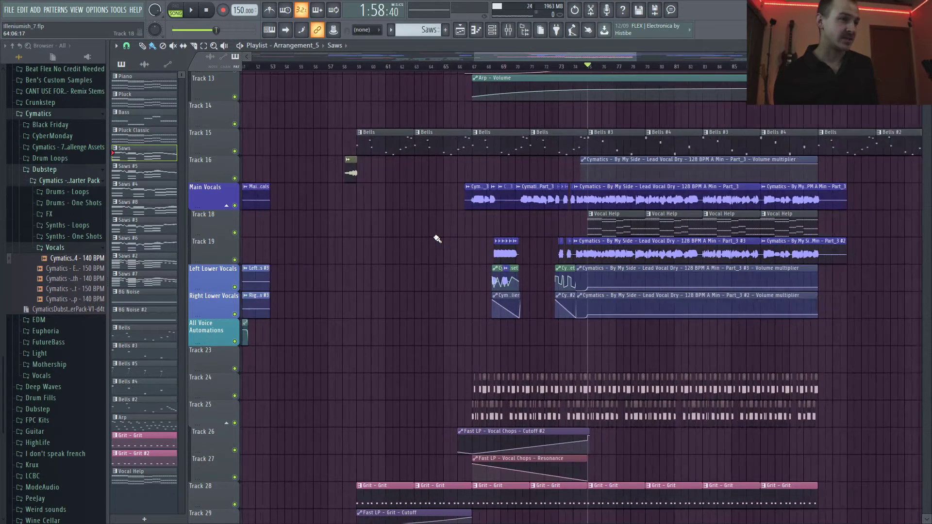
scroll(436, 240, "down", 3)
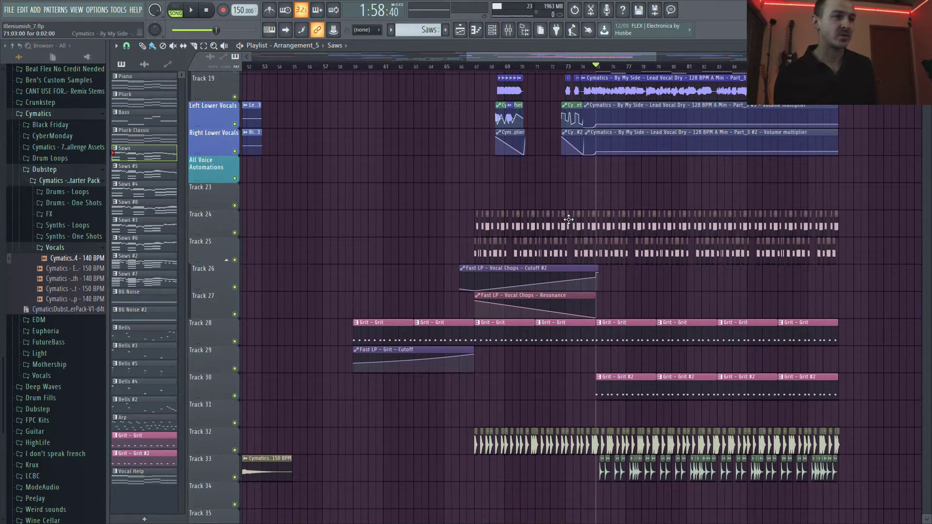
scroll(610, 245, "down", 3)
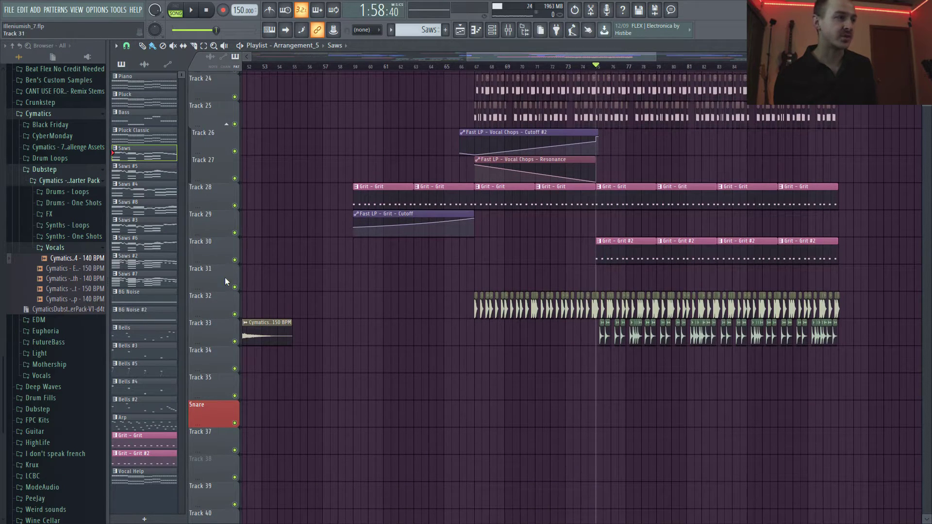
right_click(235, 260)
key("space")
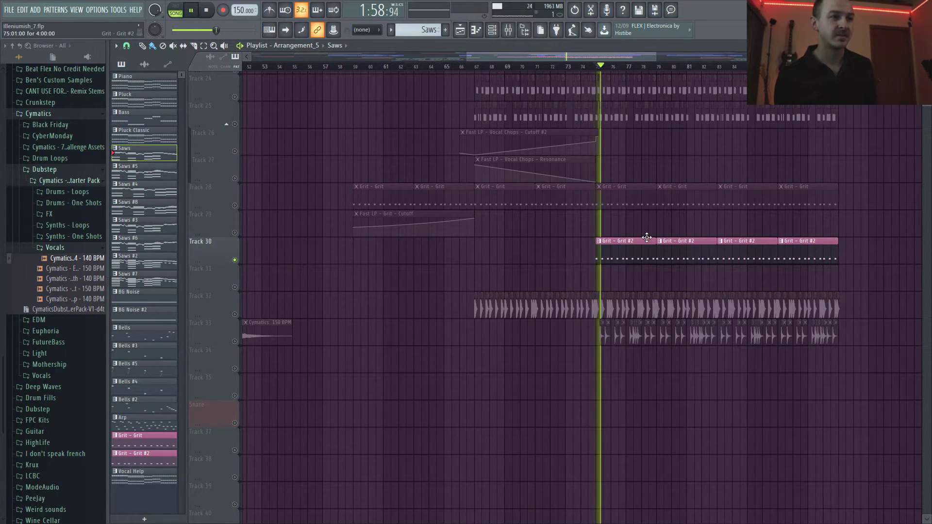
key("space")
Solo Track 32 and audition its audio clips from bar 67
right_click(235, 314)
left_click(478, 68)
key("space")
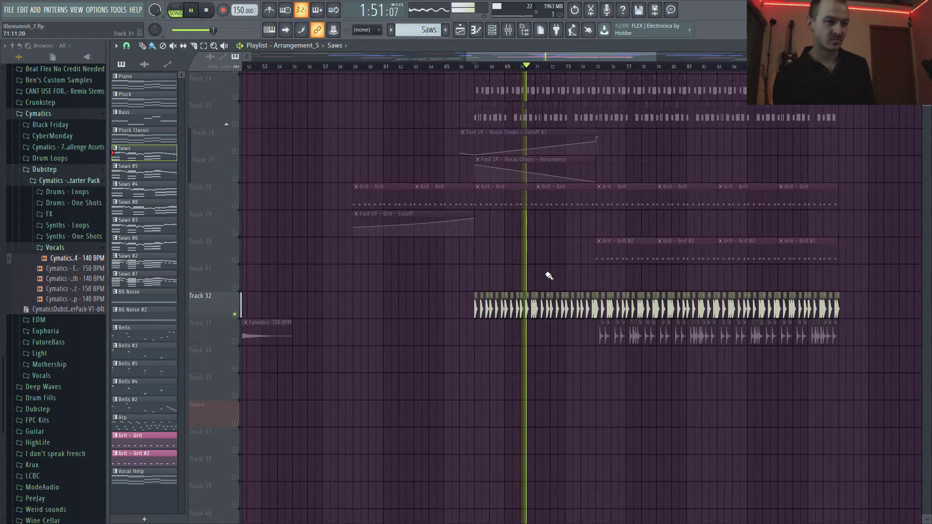
key("space")
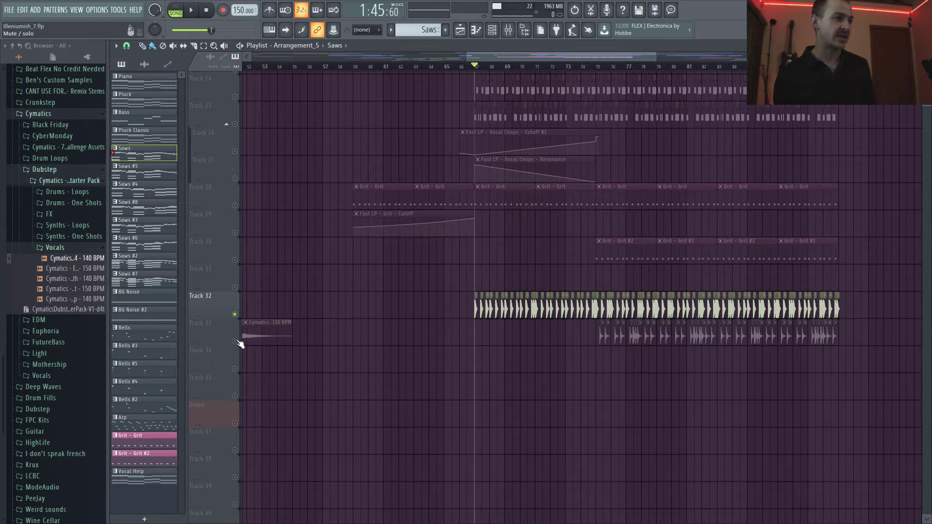
Enable Track 33 alongside Track 32 and play both from bar 75
left_click(236, 342)
left_click(611, 67)
left_click(599, 69)
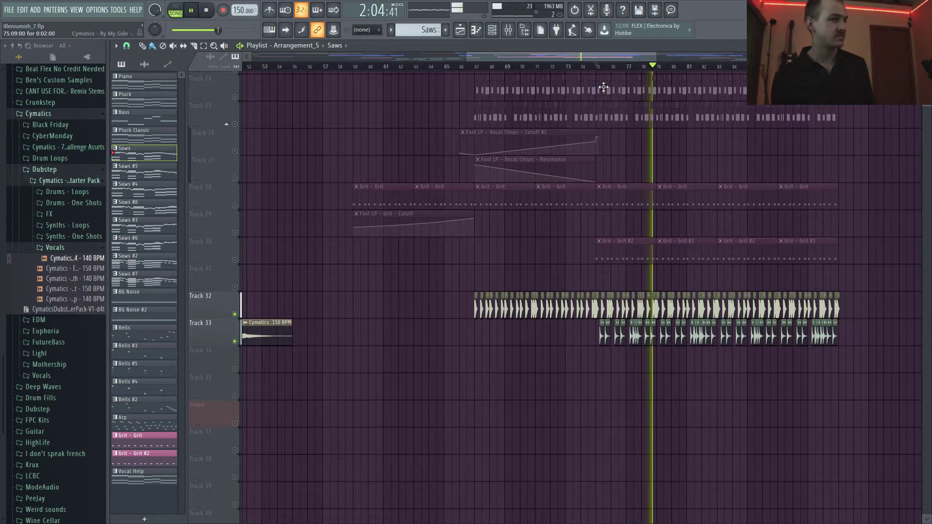
key("space")
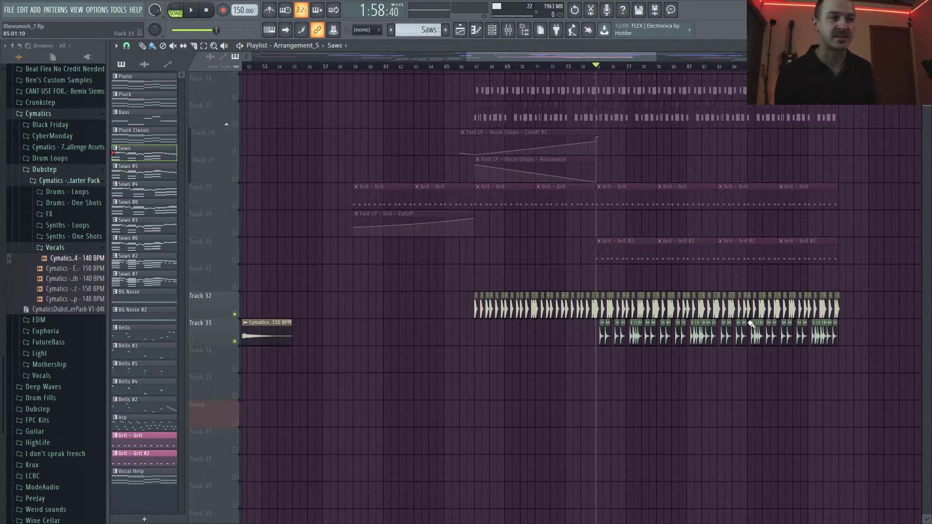
Look over the clips around the verse section and bring all the muted tracks back
scroll(752, 323, "down", 5)
scroll(737, 262, "up", 4)
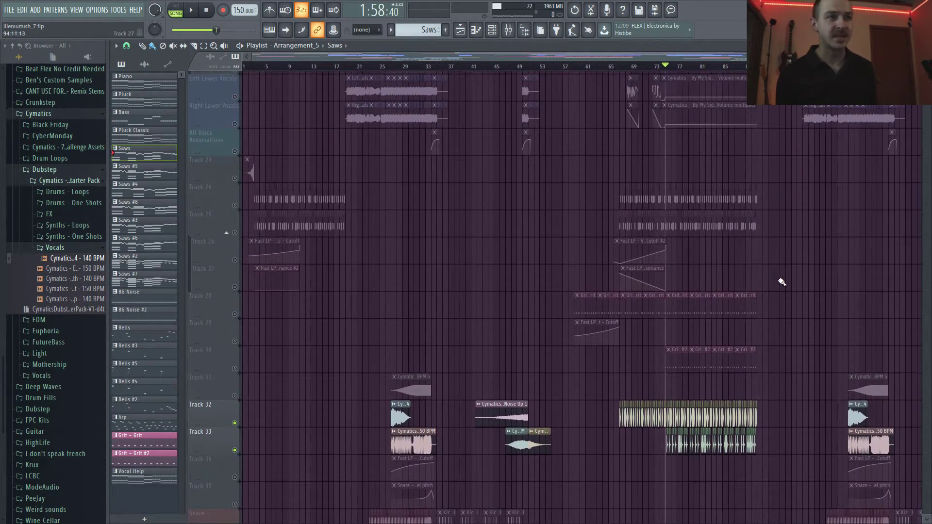
scroll(780, 282, "up", 4)
scroll(795, 339, "up", 5)
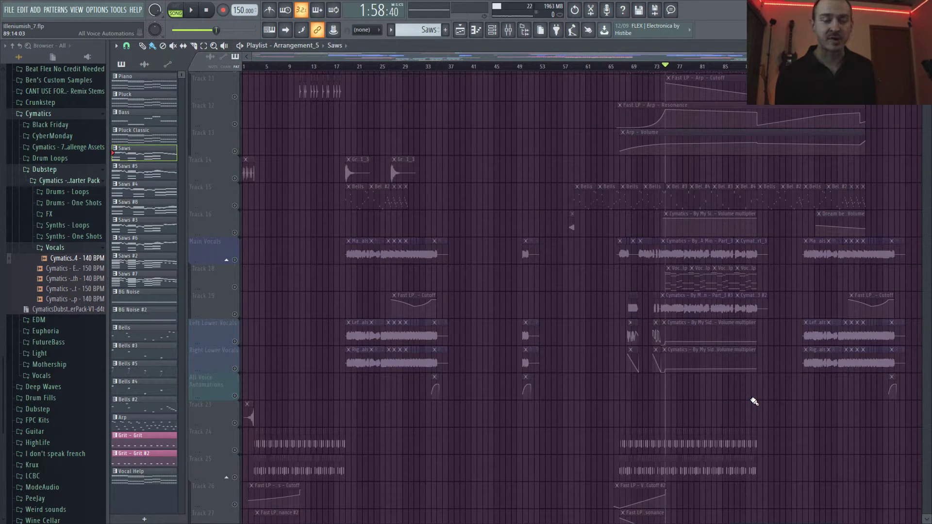
scroll(775, 411, "up", 3)
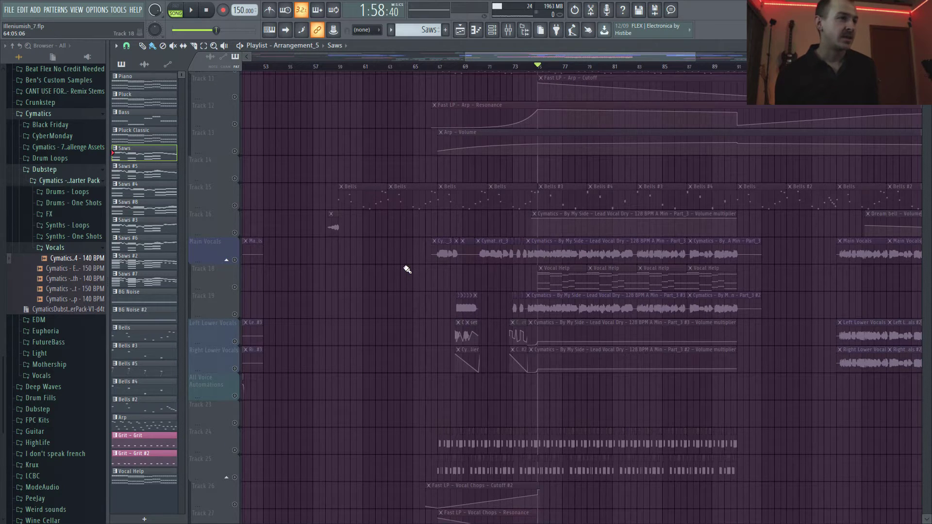
right_click(234, 207)
right_click(233, 207)
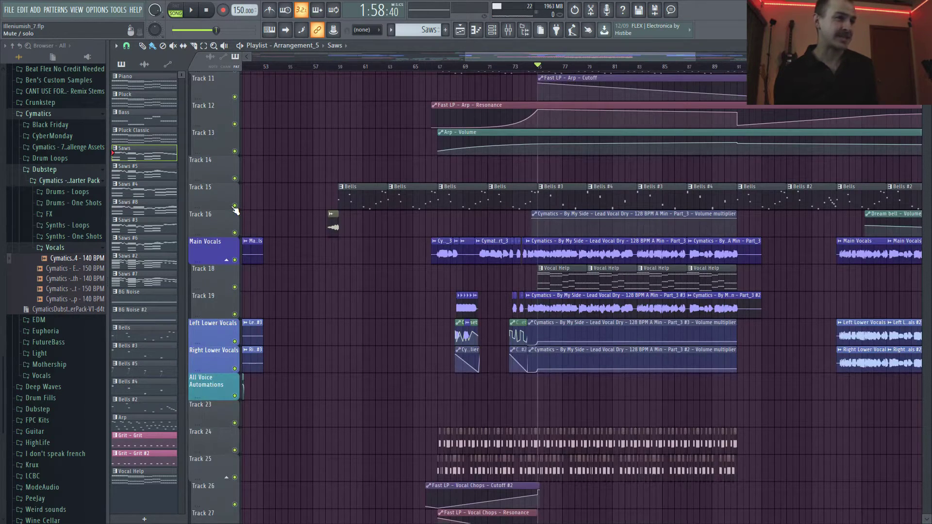
Isolate the vocal tracks from Main Vocals through All Voice Automations and play them from just before bar 67
scroll(415, 267, "down", 3)
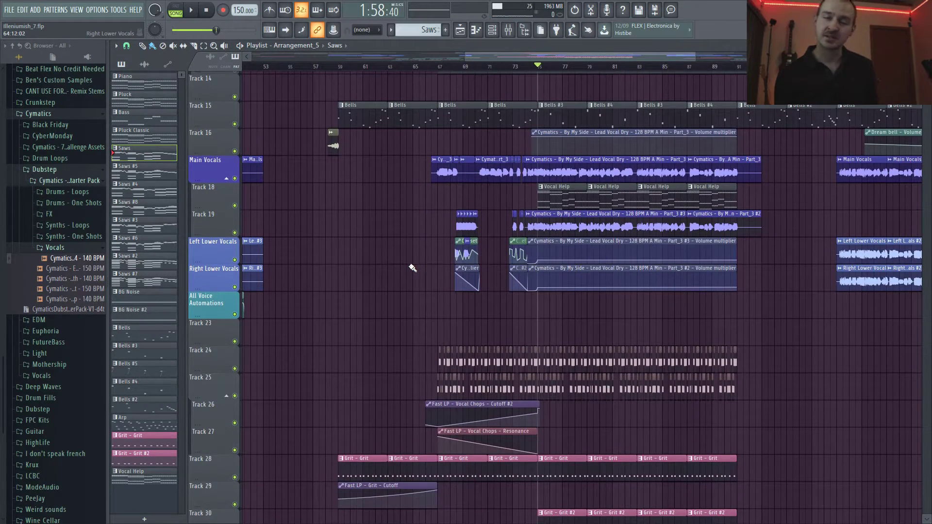
scroll(412, 268, "up", 4)
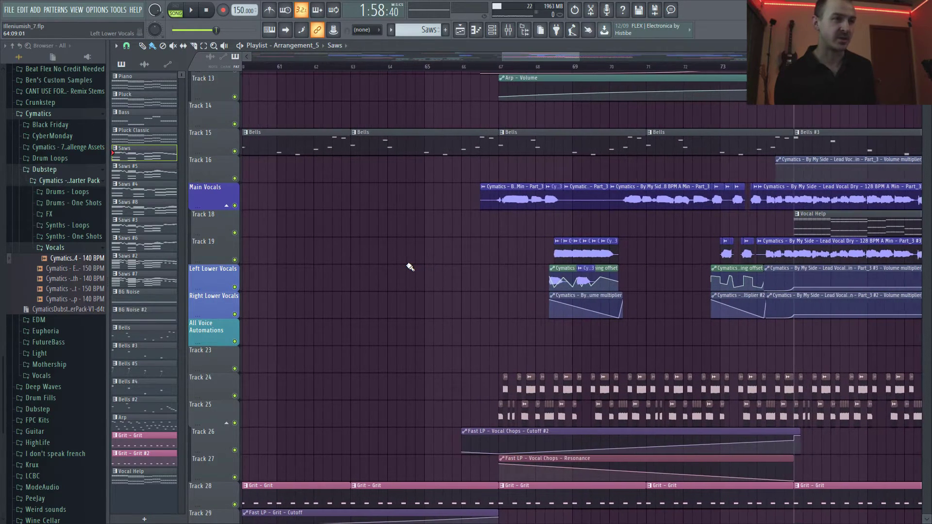
left_click_drag(565, 58, 583, 57)
left_click(329, 67)
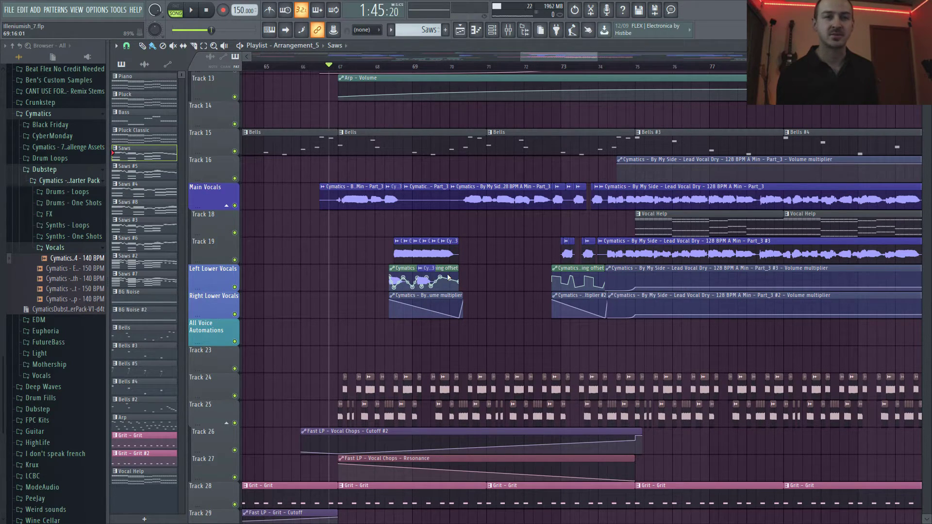
left_click(235, 207, "ctrl")
left_click(235, 232)
left_click(235, 260)
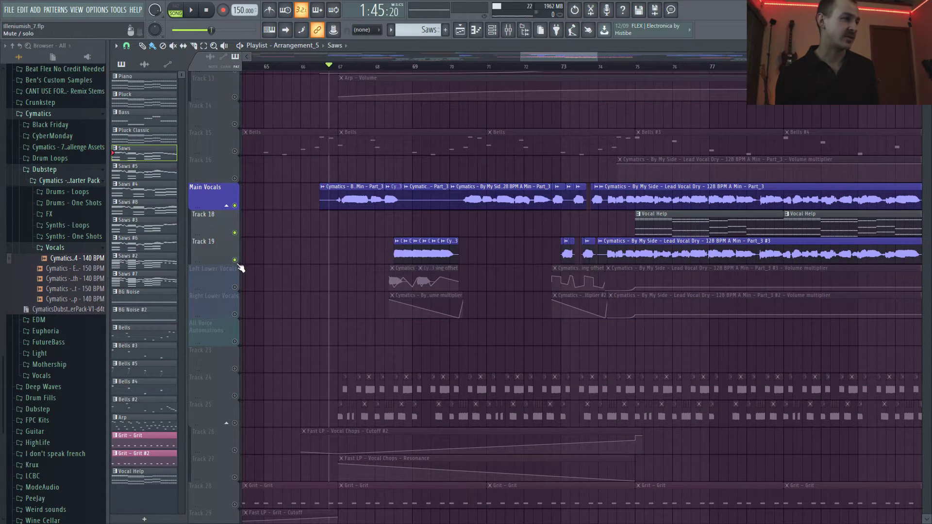
left_click(235, 286)
left_click(234, 314)
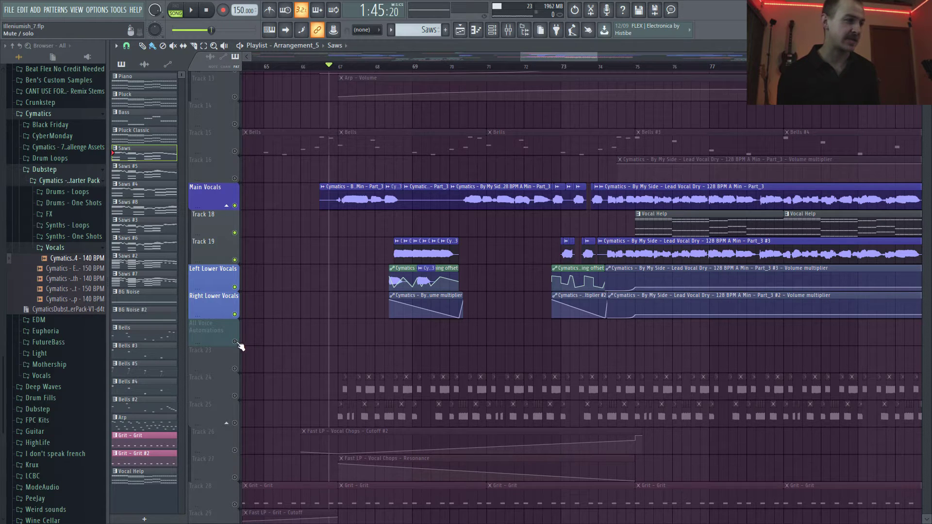
left_click(234, 341)
key("space")
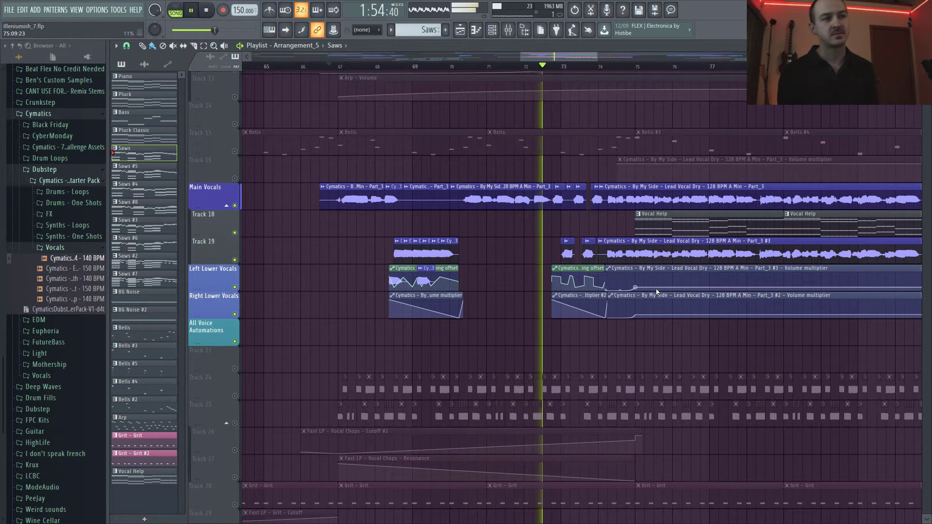
Stop the vocal playback and examine the vocal clips from about bar 70 onward
key("space")
left_click_drag(531, 60, 564, 60)
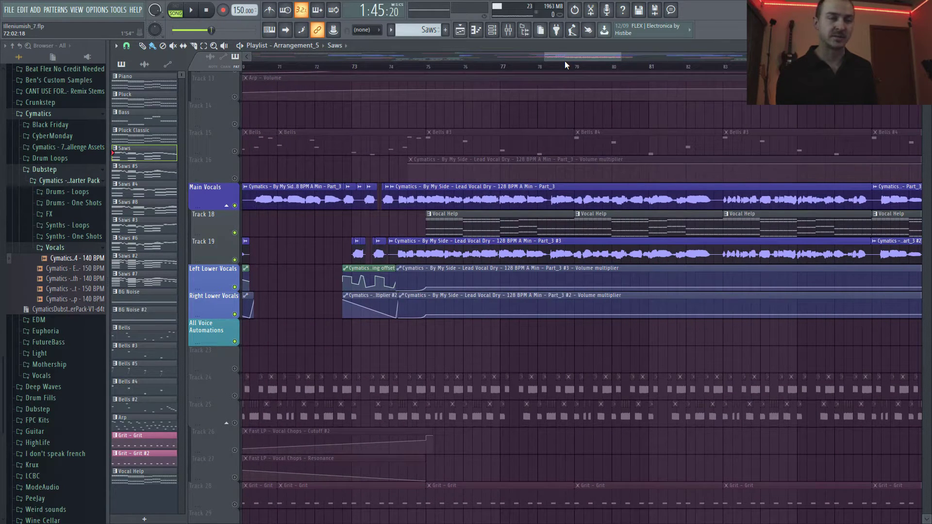
scroll(556, 290, "up", 3)
scroll(555, 291, "up", 1)
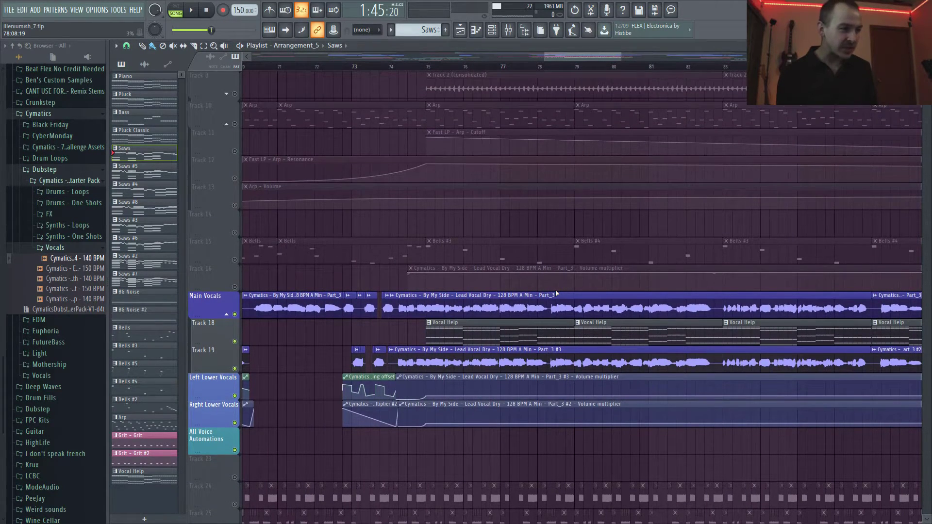
scroll(556, 287, "down", 2)
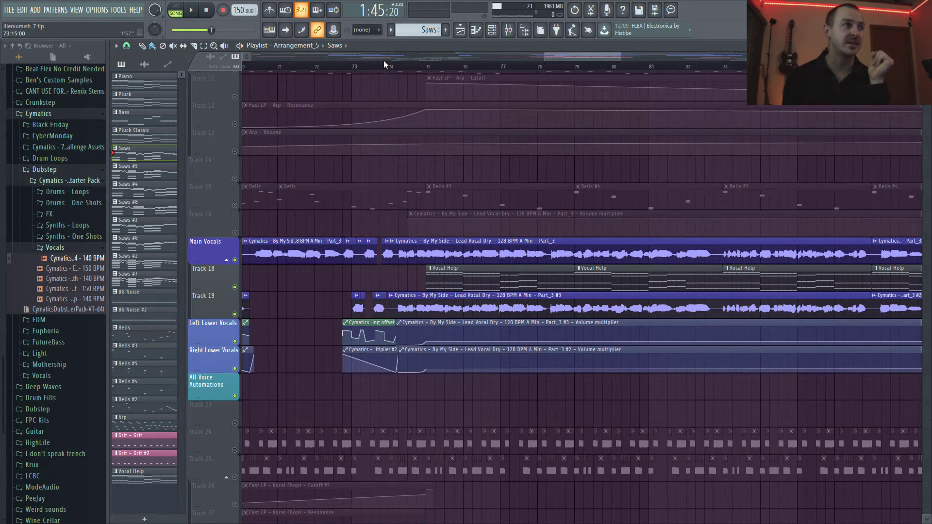
scroll(384, 57, "left", 3)
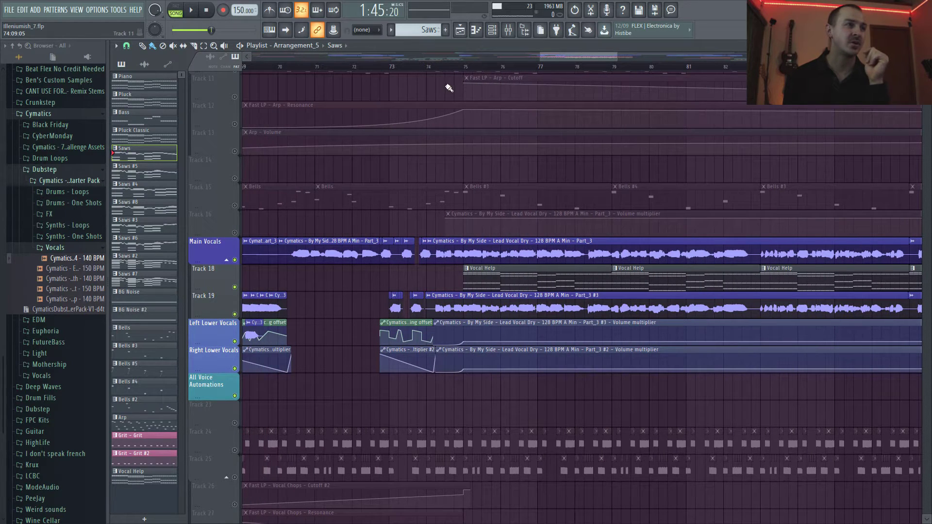
Isolate Track 18, Track 19, Left Lower Vocals and Right Lower Vocals, and audition them from just past bar 74
right_click(236, 315)
left_click(235, 287)
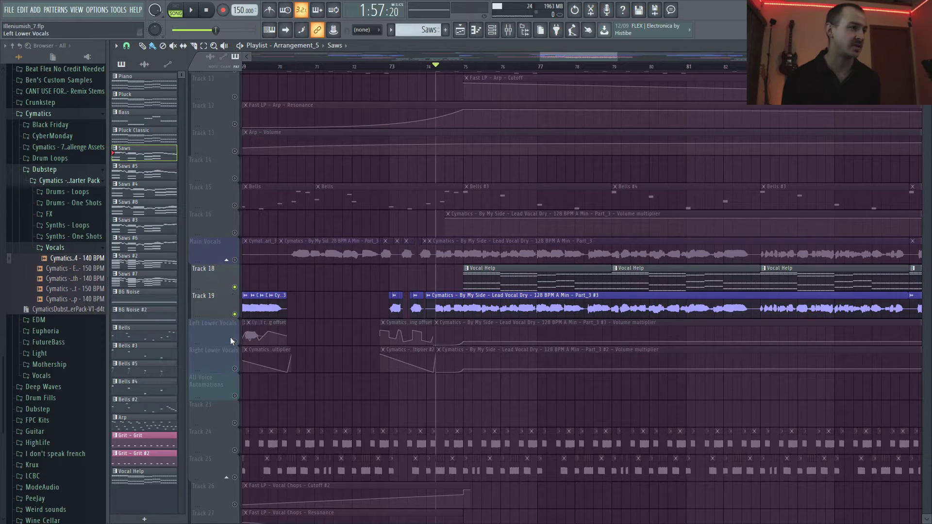
left_click(234, 341)
left_click(235, 369)
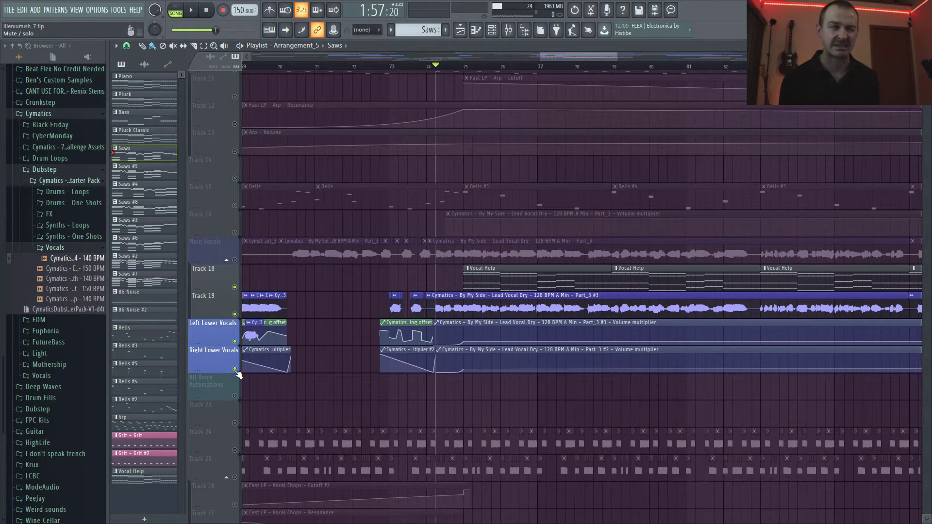
mouse_move(399, 325)
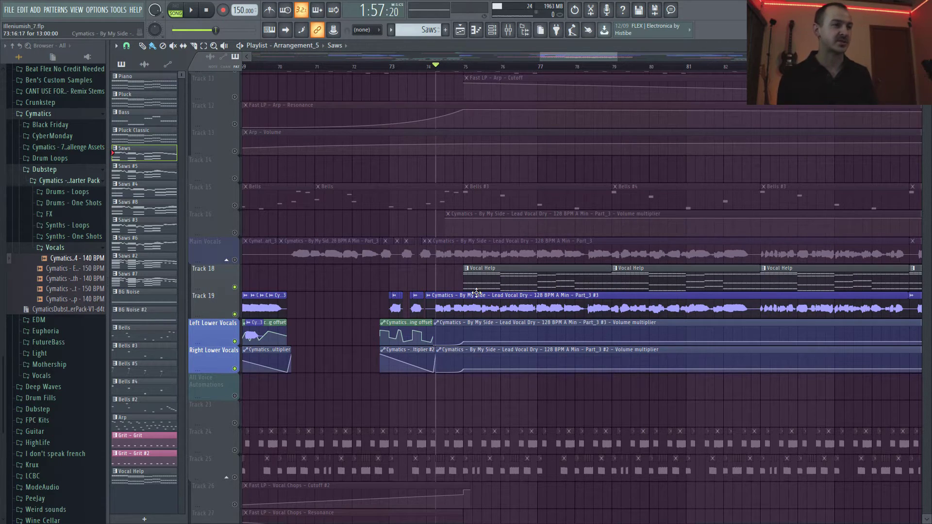
left_click_drag(583, 54, 601, 54)
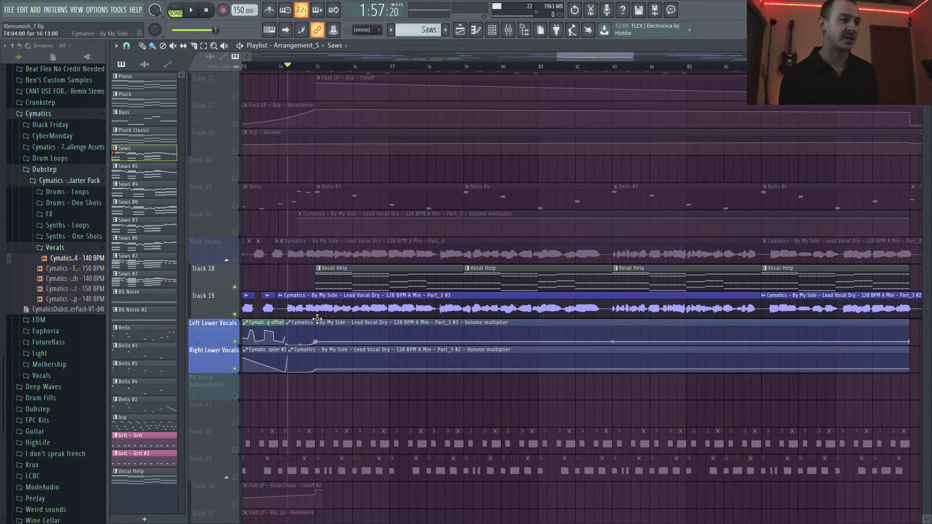
key("space")
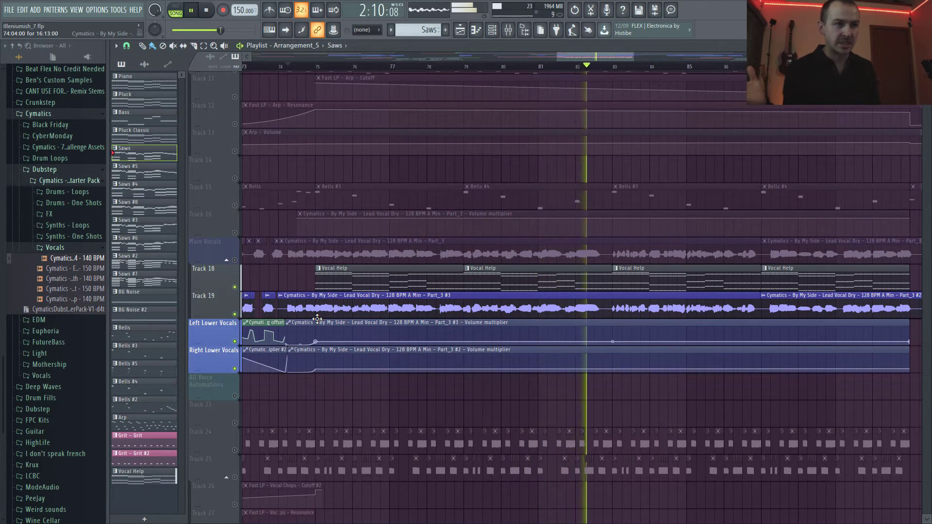
key("space")
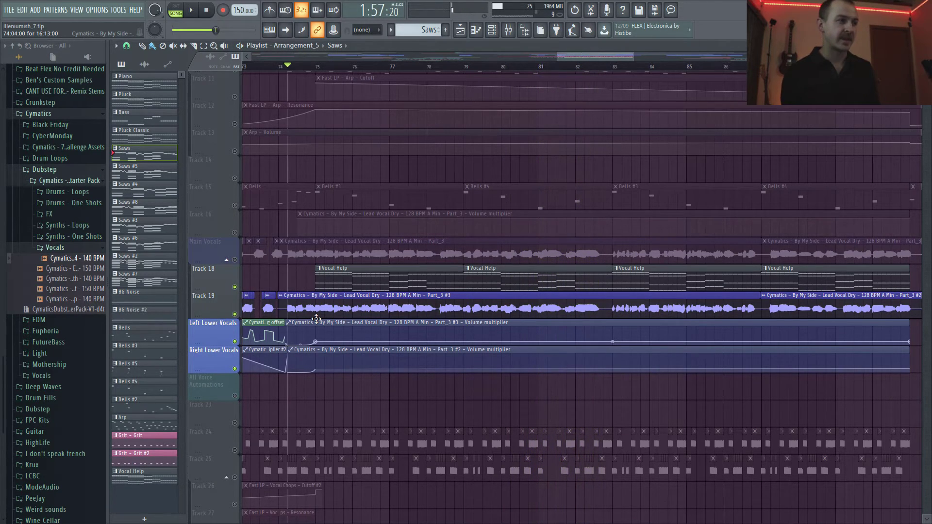
Enable the Main Vocals track alongside the isolated vocal layers and play them together from the same spot
left_click(235, 260)
key("space")
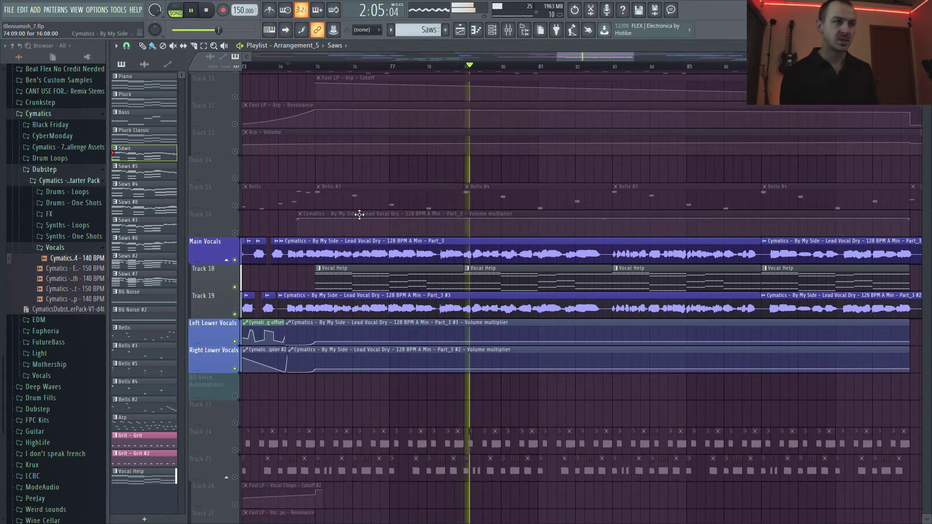
key("space")
Bring all the muted tracks back and play the full arrangement from bar 75
scroll(639, 324, "down", 5)
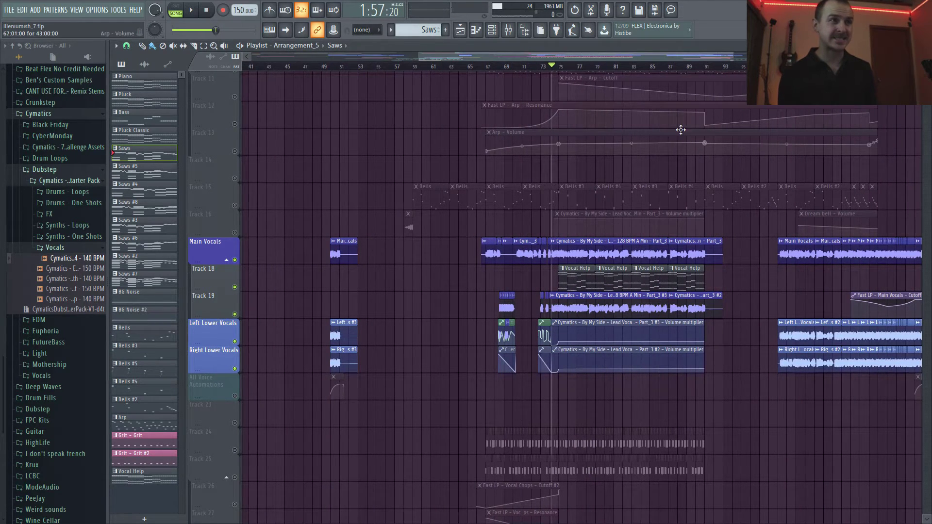
left_click_drag(595, 57, 616, 58)
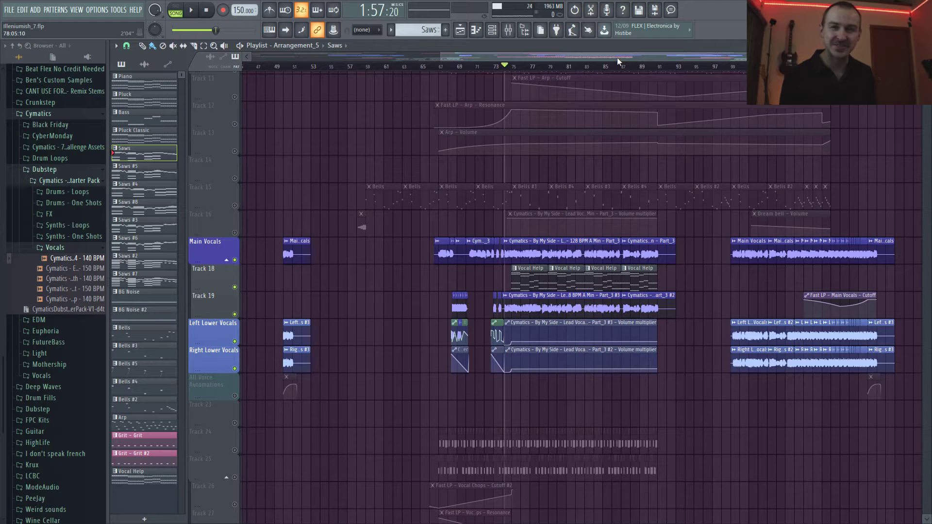
left_click(529, 67)
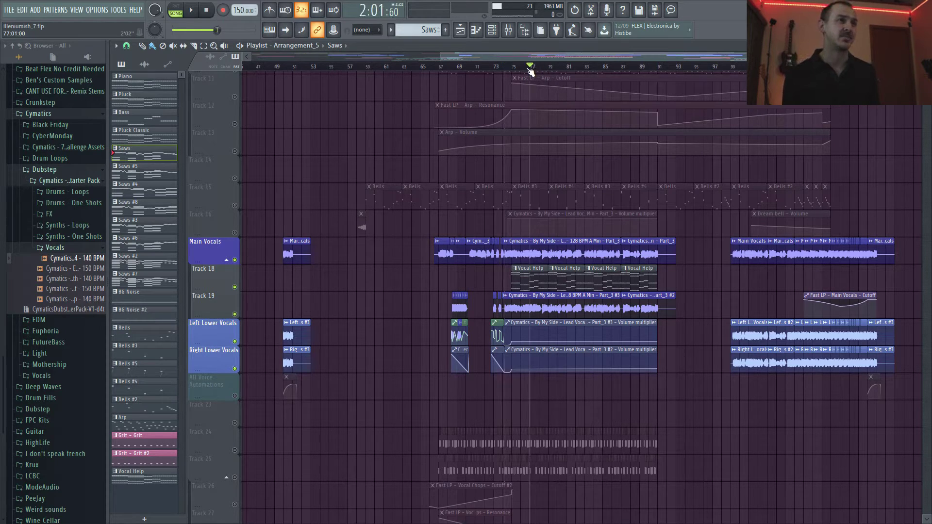
left_click(512, 67)
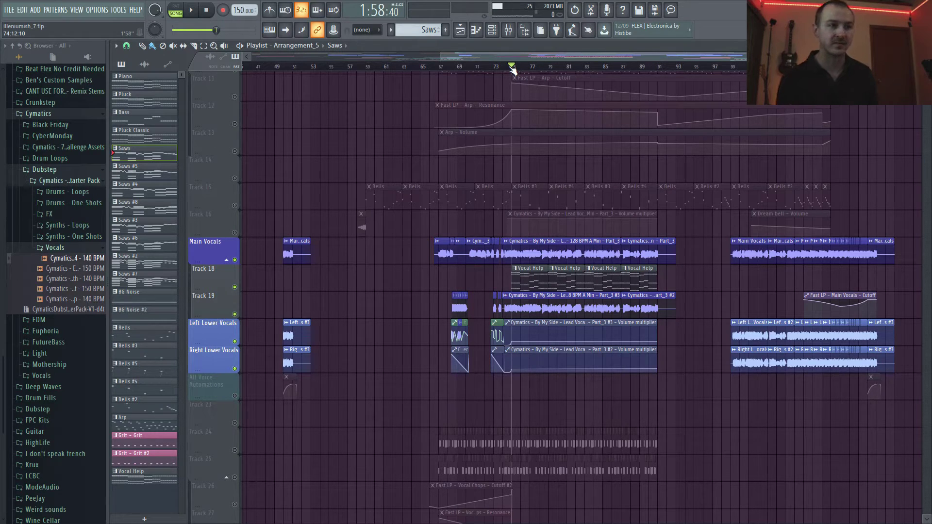
scroll(651, 364, "down", 5)
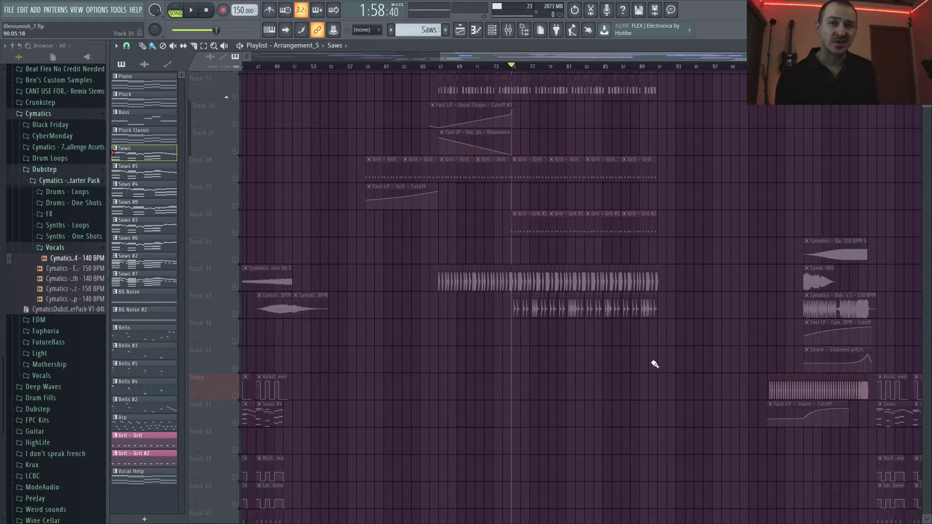
scroll(653, 364, "up", 4)
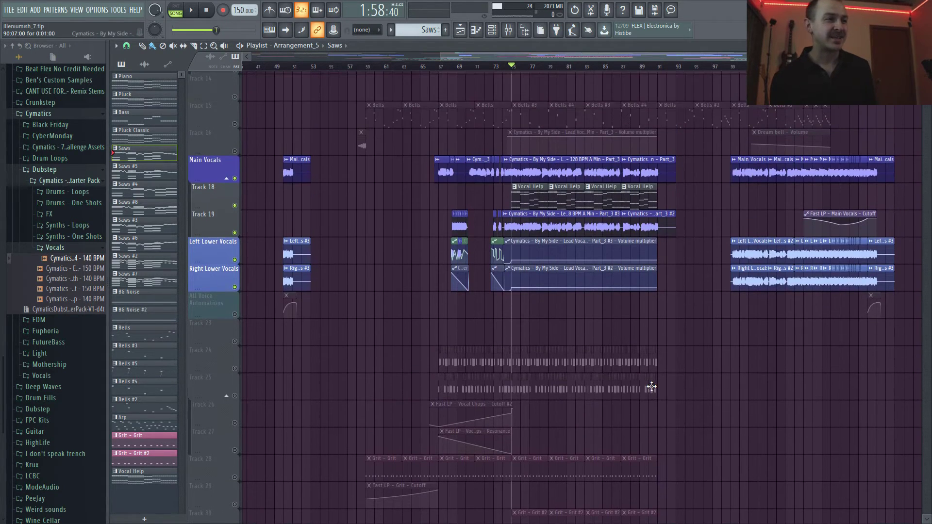
left_click(234, 232, "ctrl")
left_click(234, 232, "ctrl")
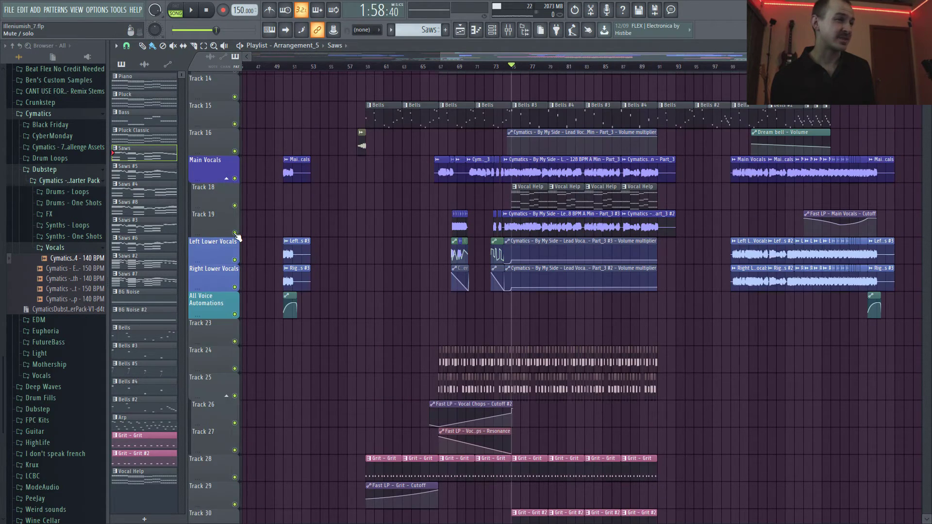
key("space")
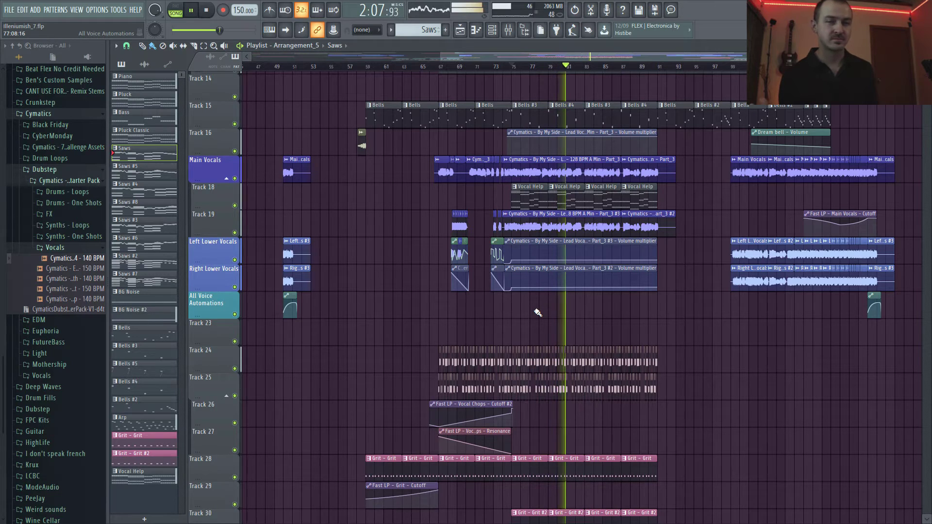
key("space")
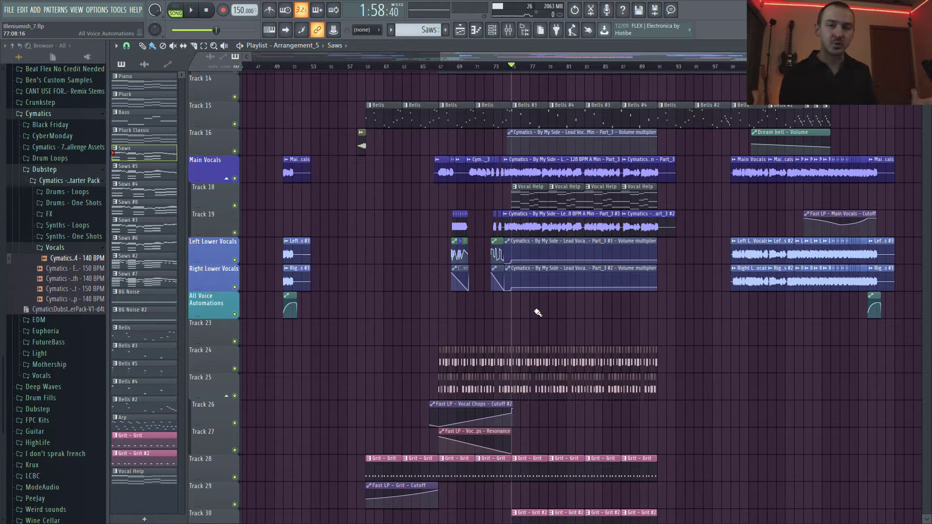
Examine the clips across all tracks after the verse, covering the second build-up, the drop around bars 115 to 129 and the ending
scroll(537, 313, "down", 10)
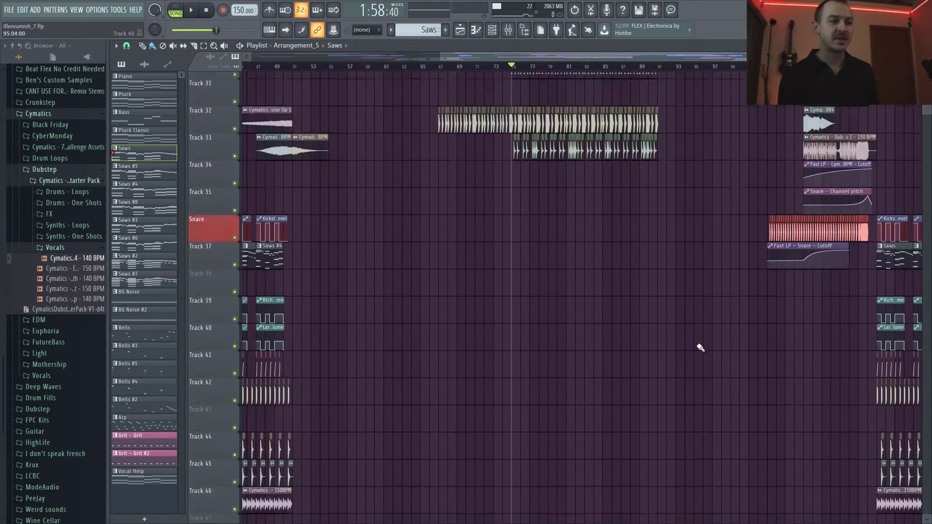
scroll(707, 347, "up", 18)
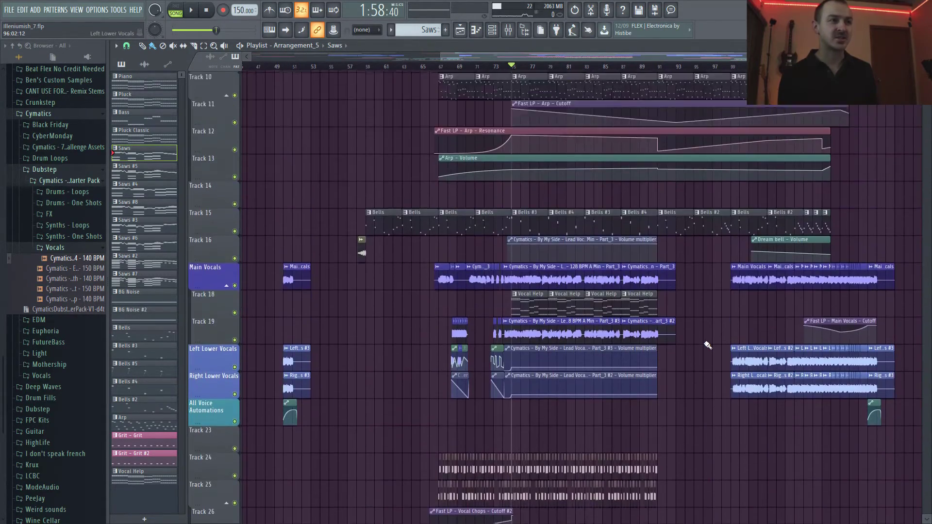
scroll(717, 344, "down", 8)
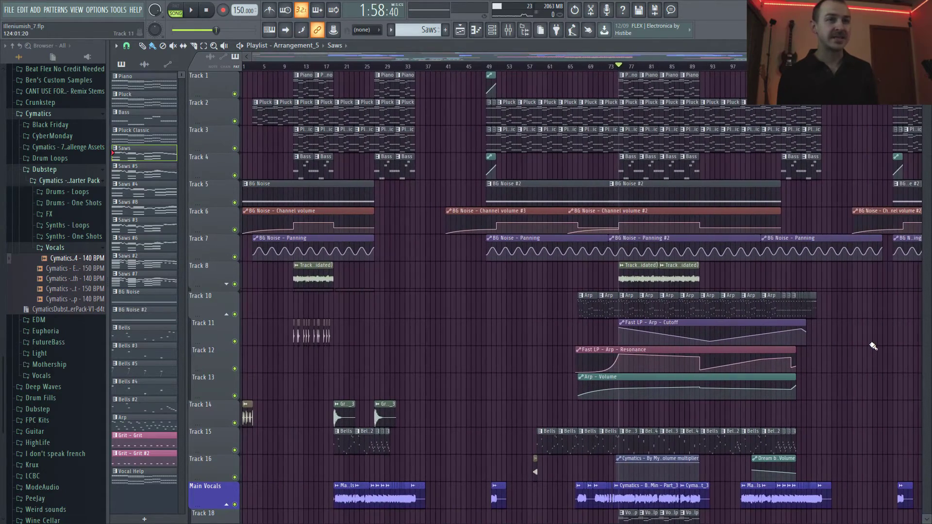
scroll(840, 350, "down", 8)
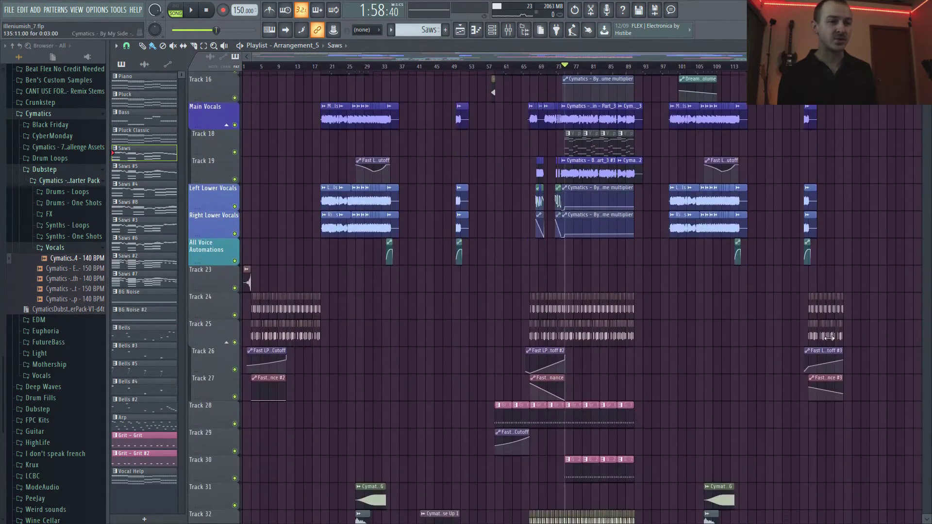
scroll(808, 332, "down", 4)
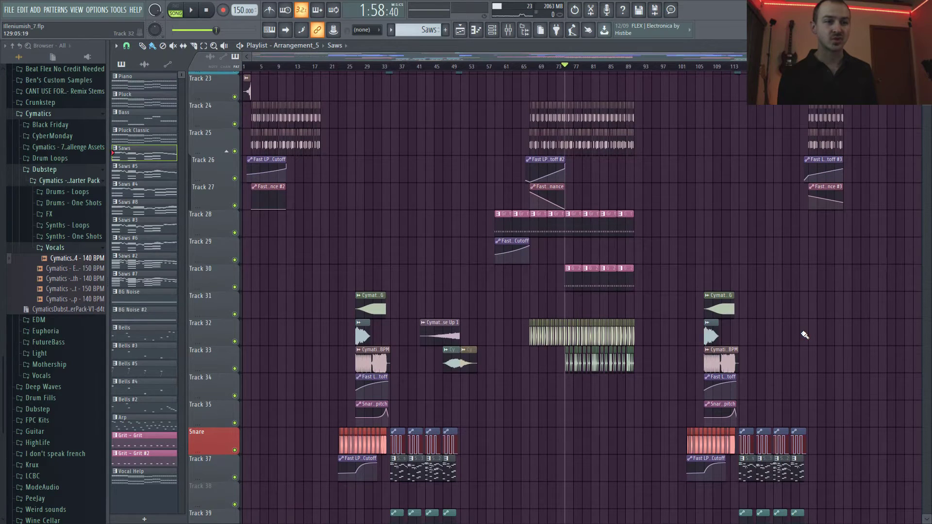
scroll(804, 335, "down", 9)
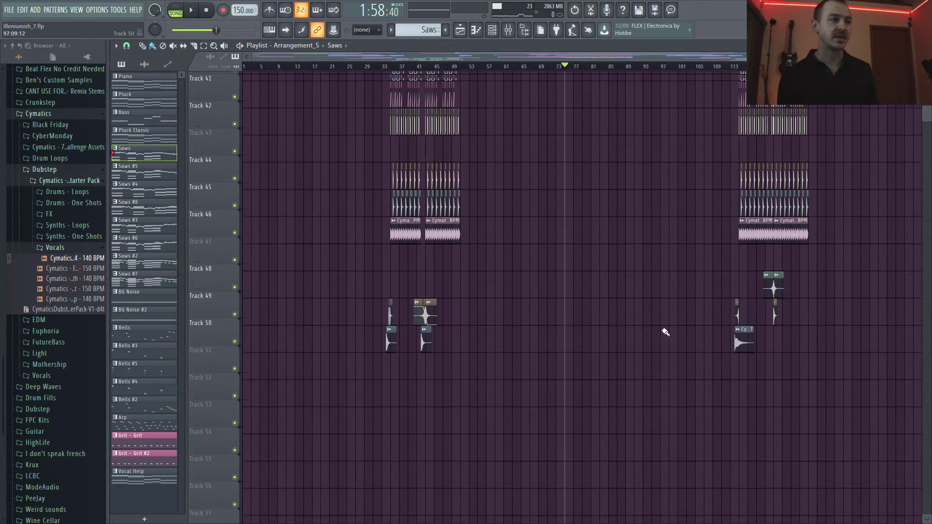
scroll(775, 181, "up", 3)
left_click_drag(611, 60, 652, 60)
scroll(590, 297, "down", 2)
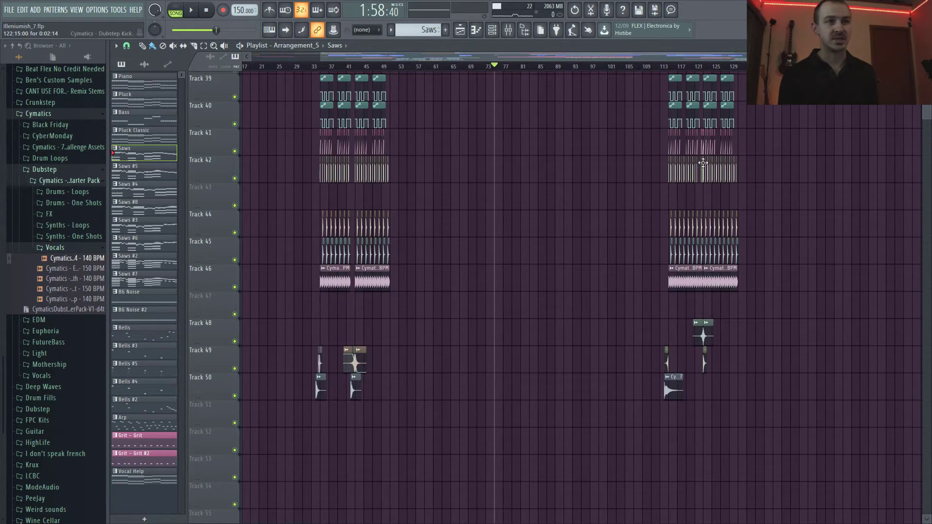
scroll(686, 316, "up", 3)
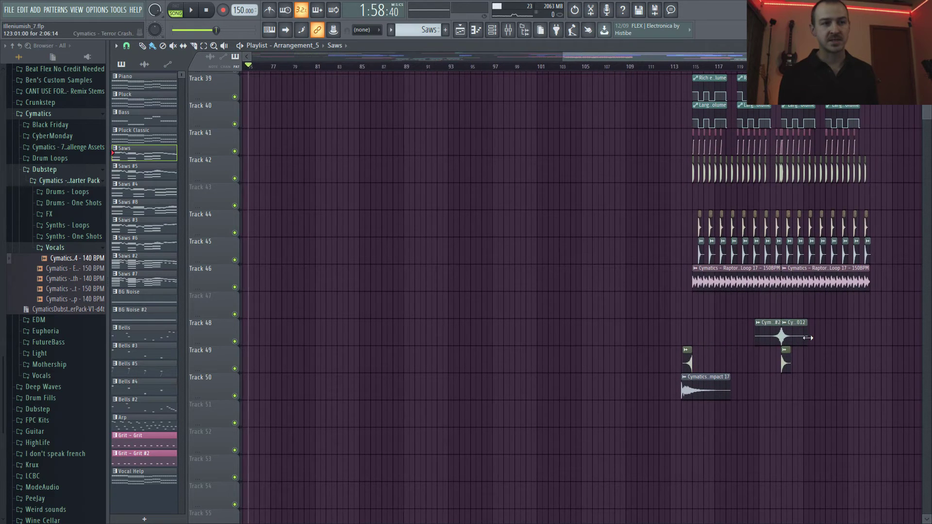
scroll(725, 346, "down", 5)
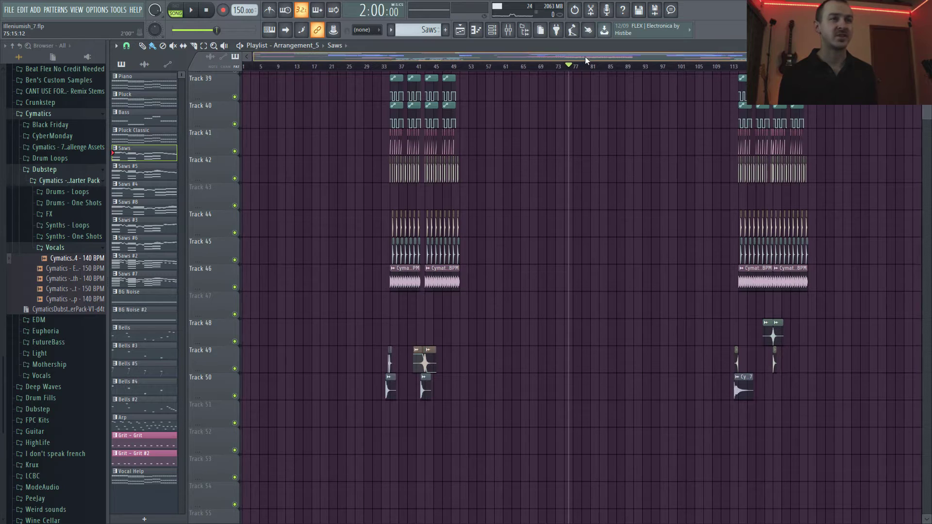
left_click_drag(582, 57, 653, 56)
scroll(777, 264, "up", 8)
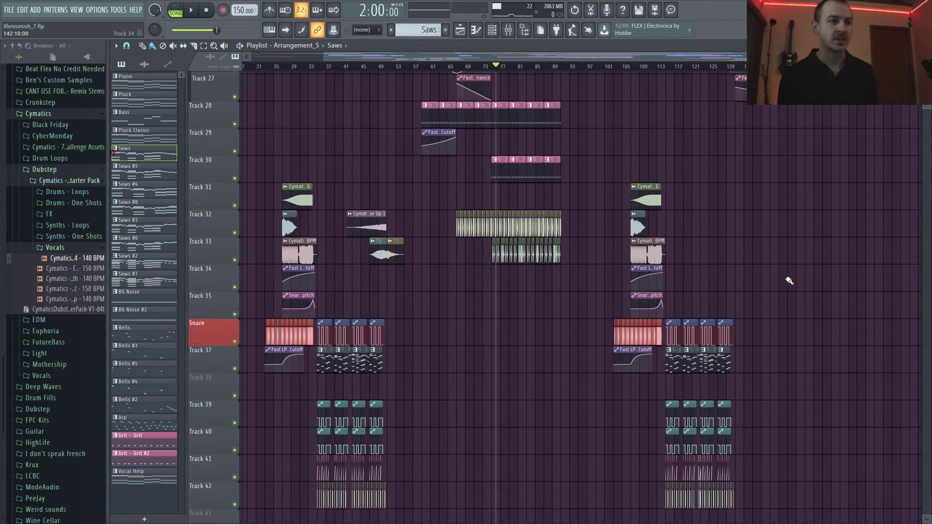
scroll(788, 280, "up", 5)
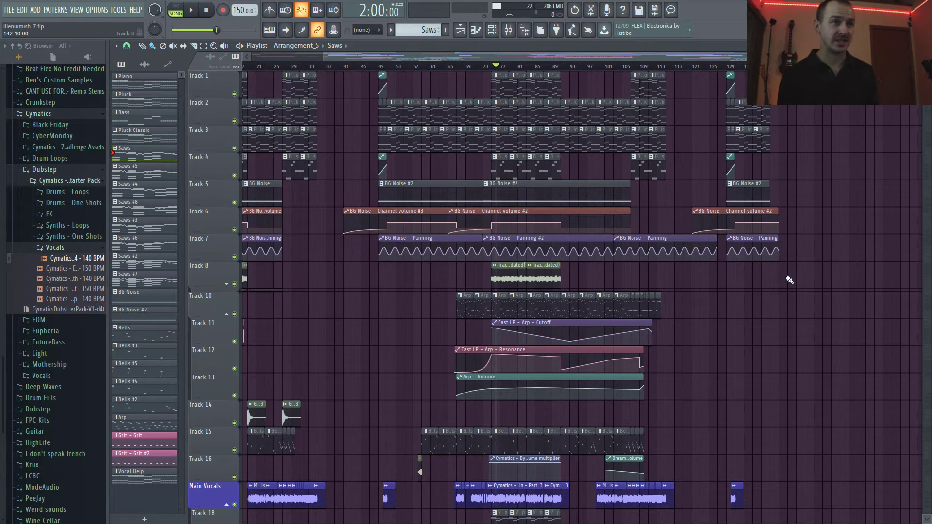
Play the closing section from bar 129 and follow its clips on the vocal and effect tracks
left_click(723, 67)
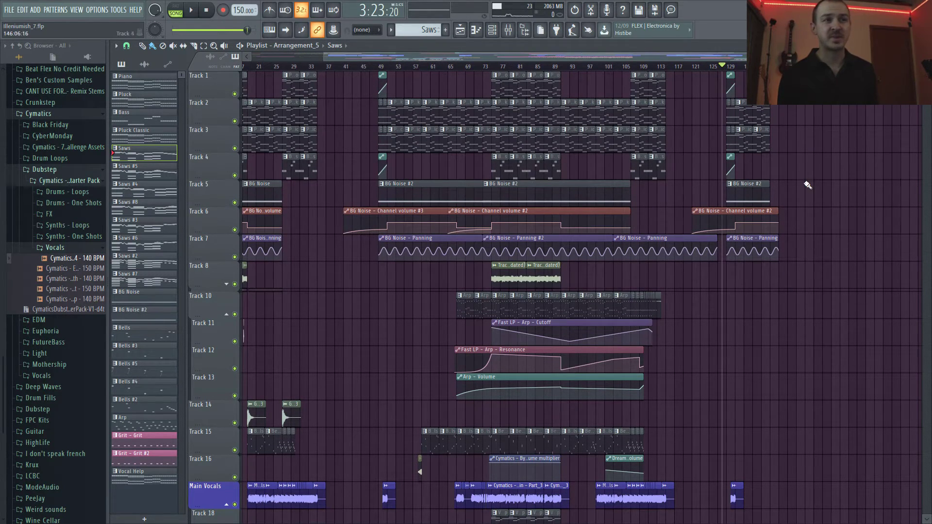
left_click(728, 68)
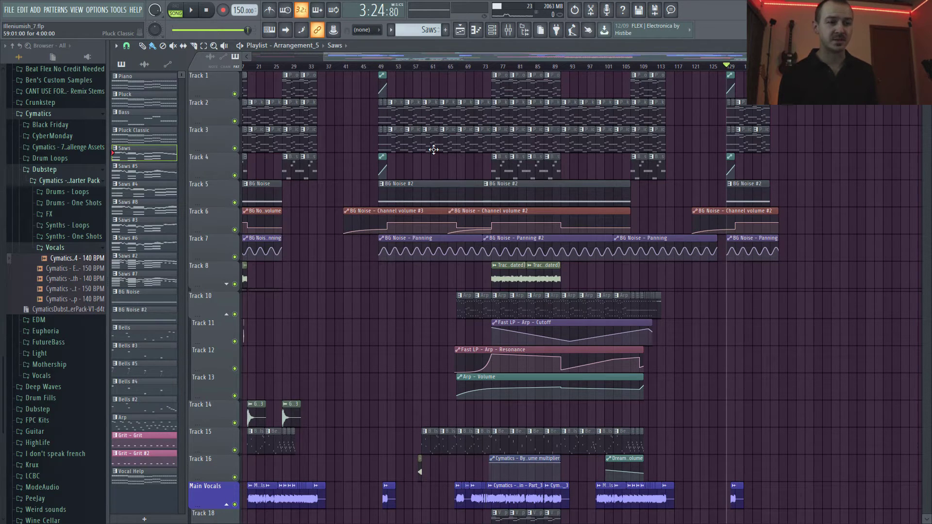
key("space")
scroll(821, 323, "down", 2)
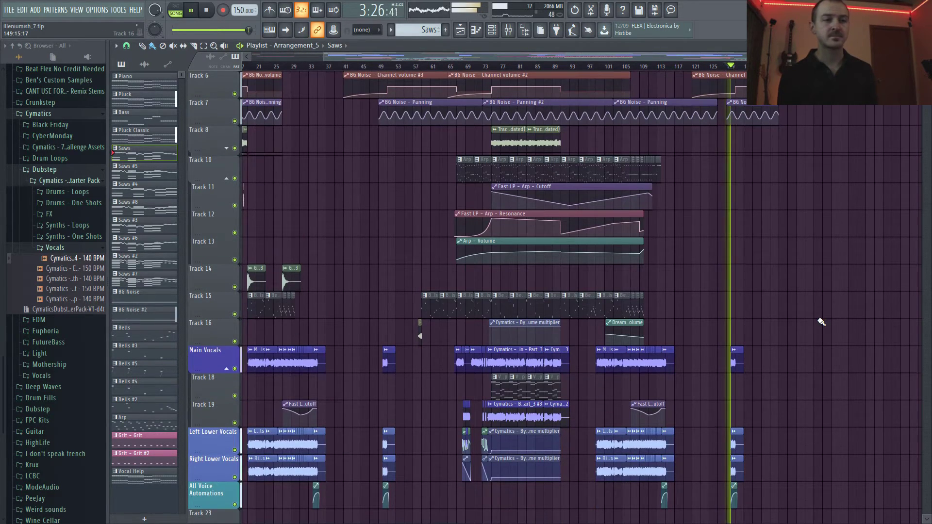
scroll(822, 320, "down", 4)
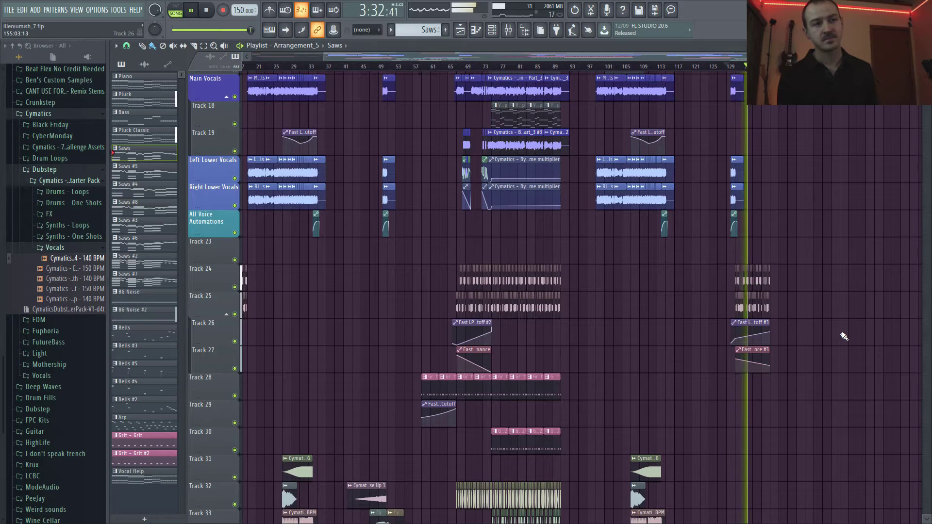
key("space")
Play the end of the vocal chops on Tracks 24 and 25 from just past bar 137
scroll(842, 333, "up", 5)
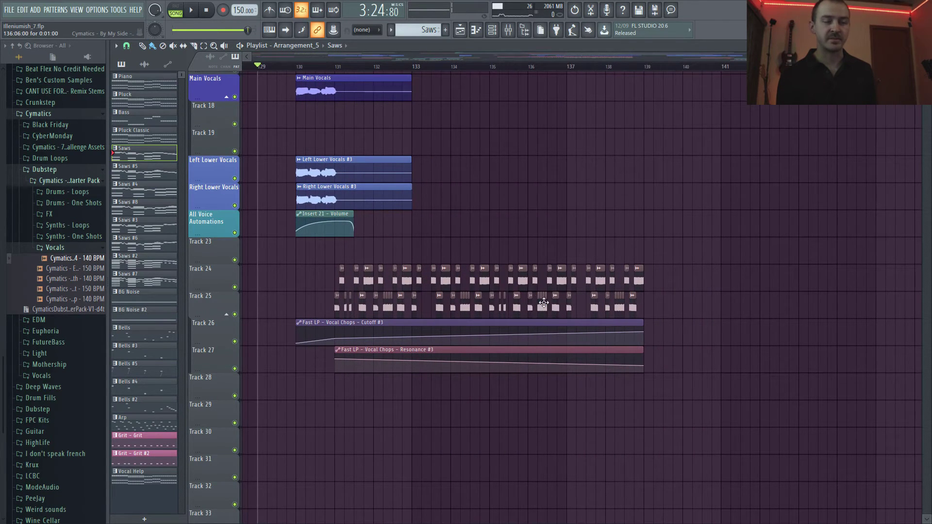
left_click(587, 67)
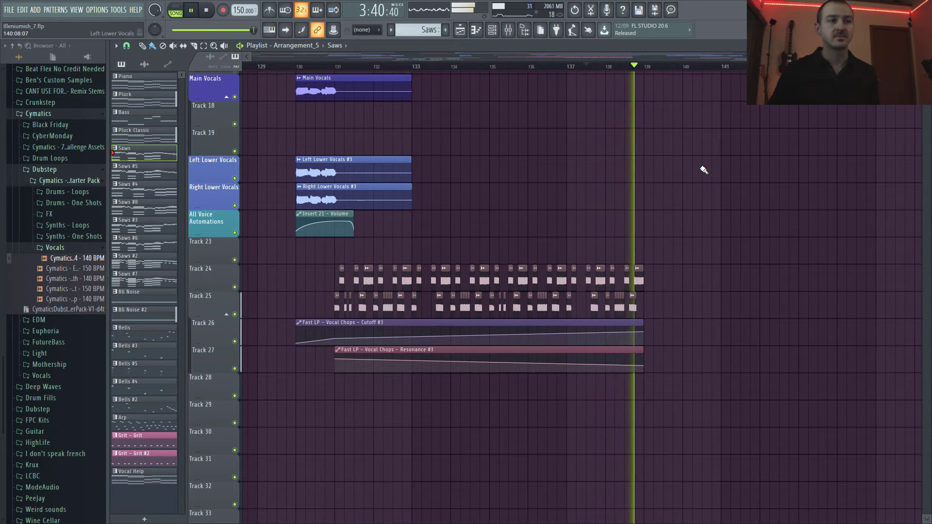
key("space")
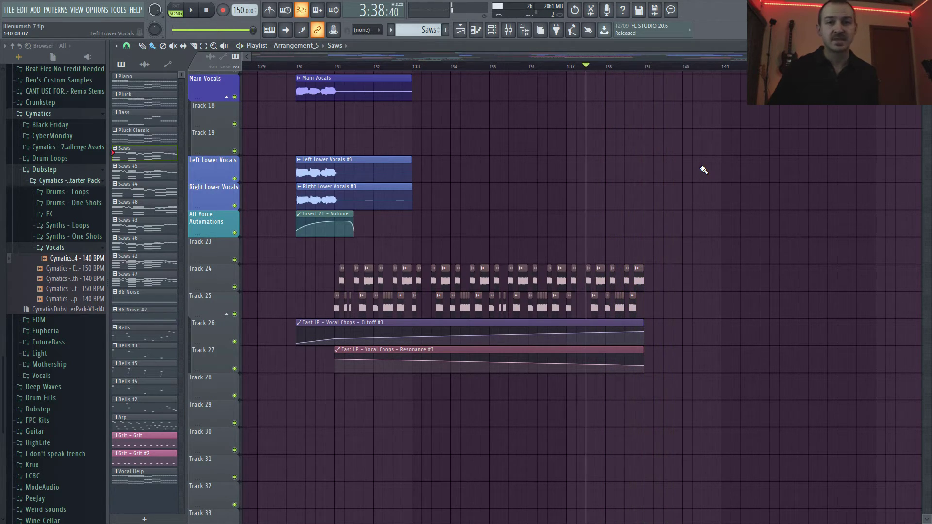
Look over the whole arrangement, from Track 1 down to the drum tracks around Track 46
scroll(702, 165, "down", 6)
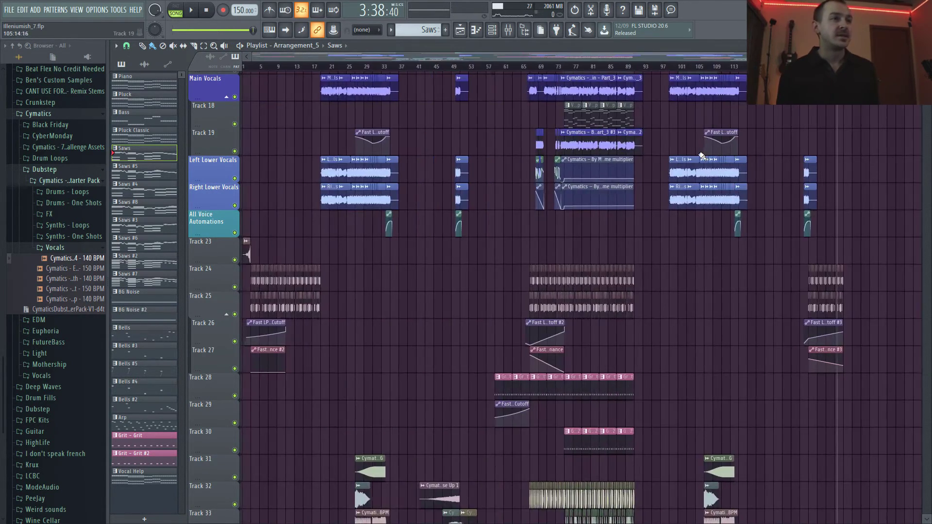
scroll(710, 257, "down", 3)
scroll(699, 204, "down", 6)
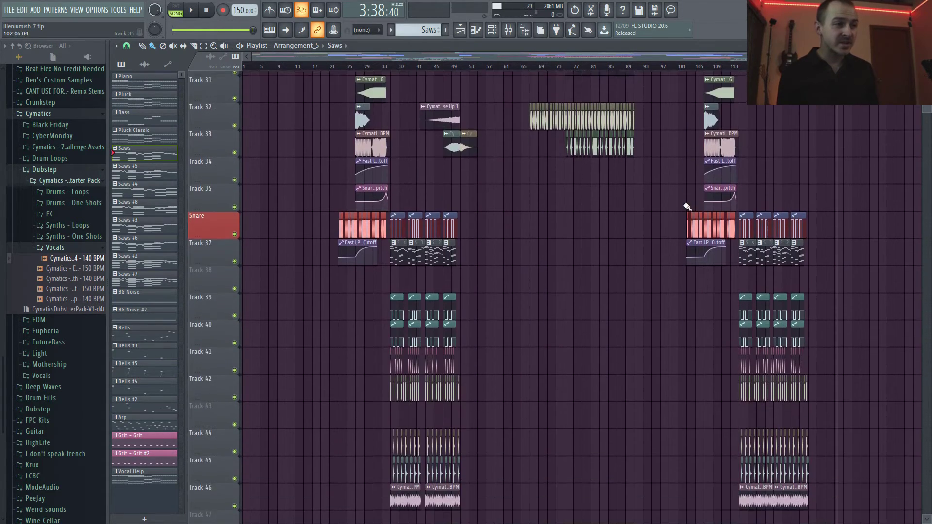
scroll(589, 244, "up", 3)
scroll(592, 246, "up", 12)
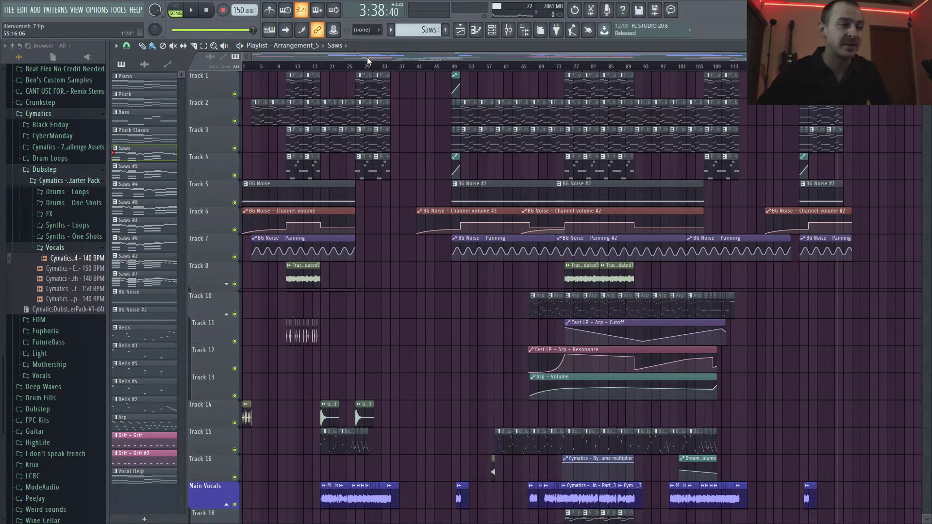
Open the mixer, look over its inserts, and check the effect chains on Dream Bell, Pluck Classic, Pluck and Piano
key("F9")
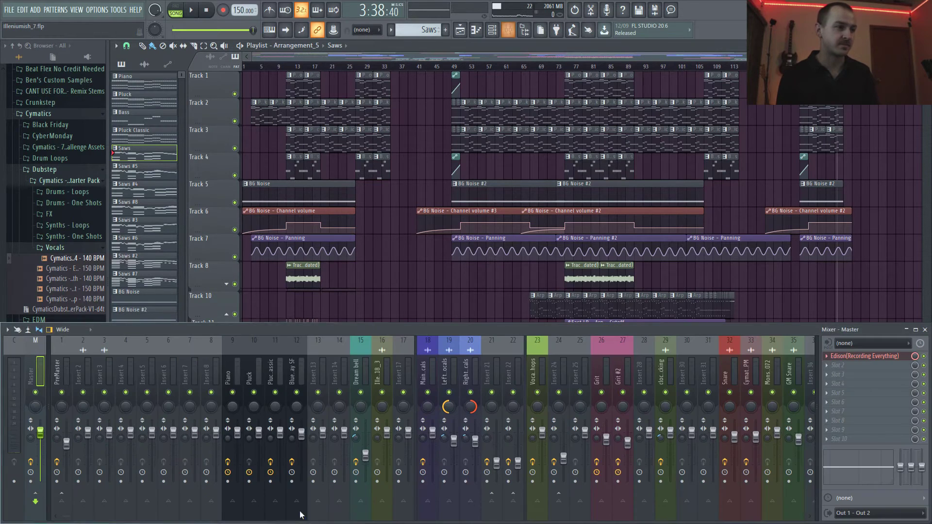
scroll(385, 375, "down", 10)
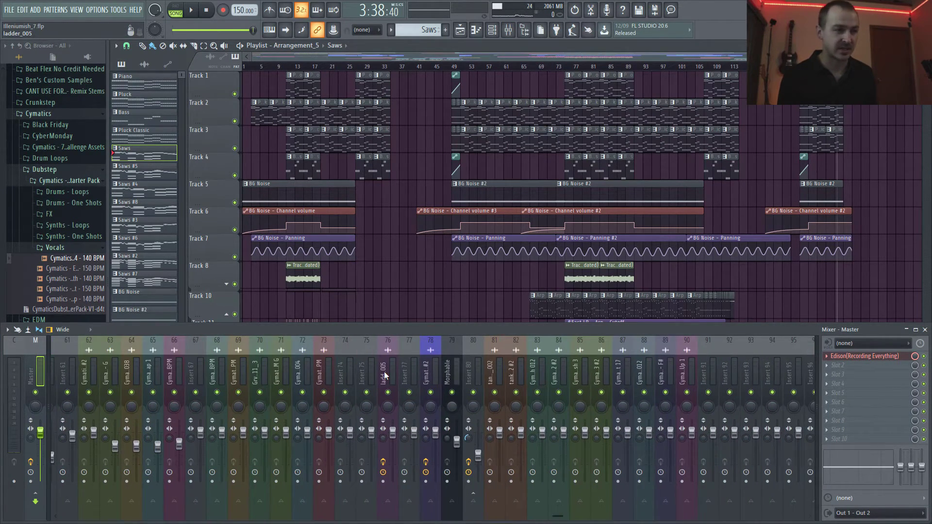
scroll(386, 374, "up", 5)
scroll(387, 368, "up", 20)
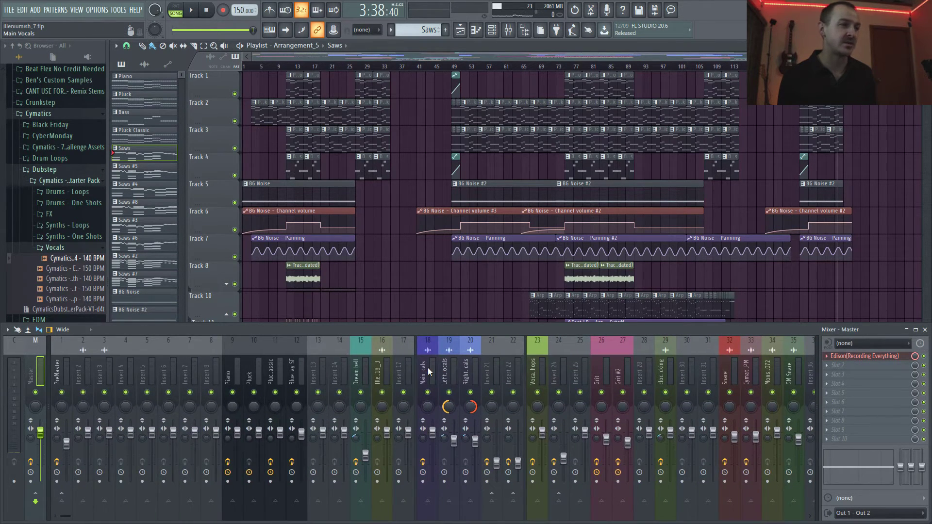
left_click(356, 376)
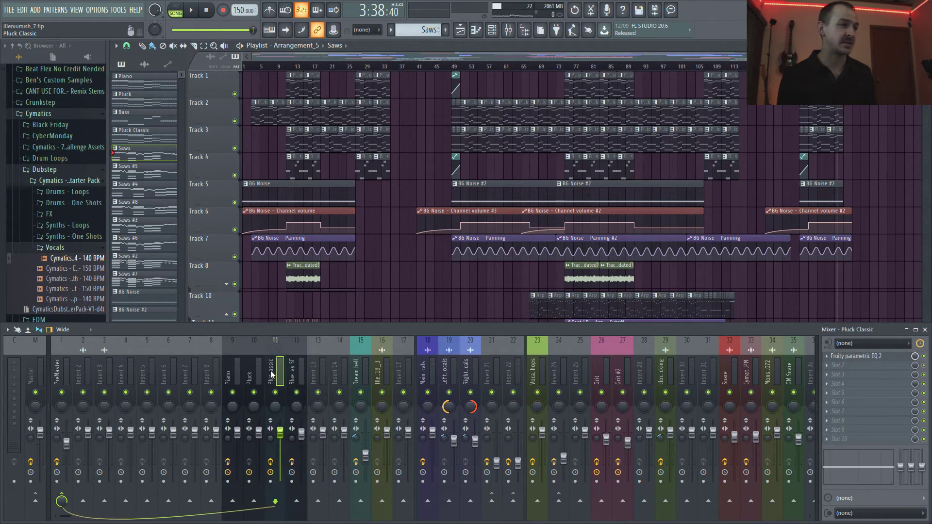
left_click(252, 375)
left_click(237, 374)
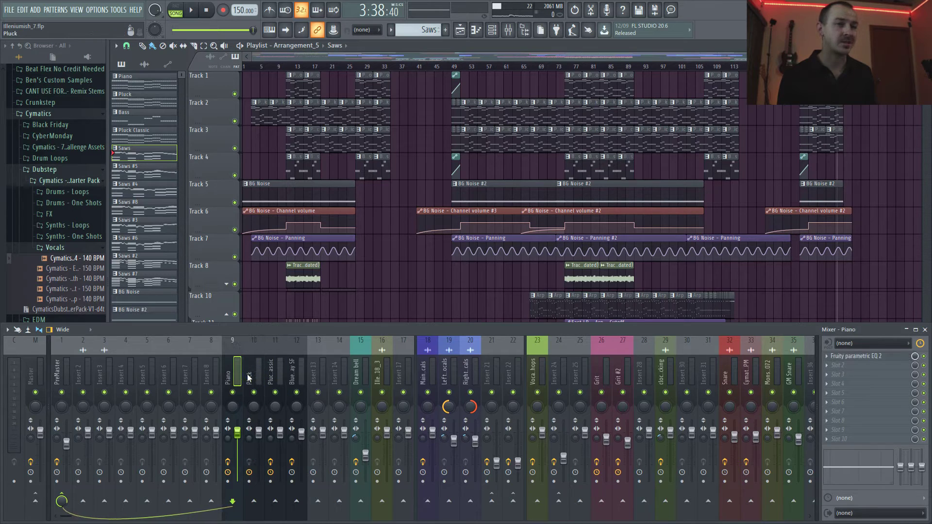
Check the effect chains on the Vocal Chops, Grit, Grit #2 and Snare mixer inserts
left_click(544, 372)
left_click(605, 374)
left_click(622, 371)
scroll(624, 374, "down", 5)
left_click(475, 374)
left_click(452, 375)
scroll(441, 376, "down", 3)
Check the effect slots of the synth layer inserts 43 to 50 and the Lead Megasaw insert
left_click(443, 376)
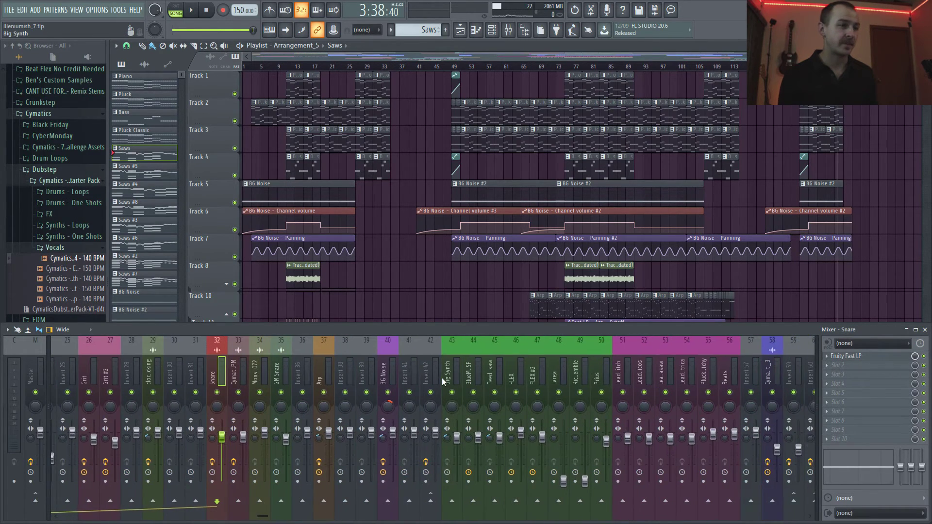
left_click(531, 374)
left_click(577, 373)
left_click(534, 373)
left_click(491, 372)
left_click(597, 368)
left_click(663, 371)
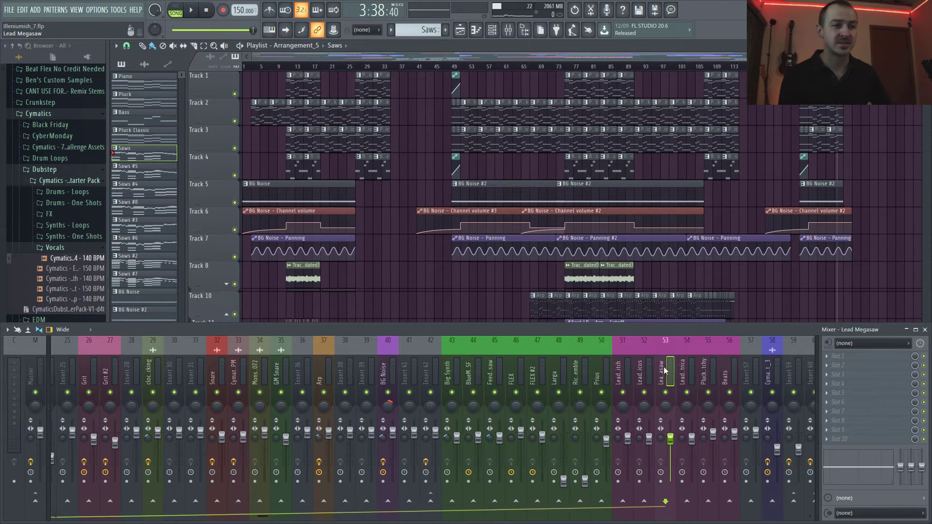
Check the remaining synth inserts, BlueMonday Saws SF, and the effect chain on the Insert 42 bus
left_click(709, 371)
left_click(582, 371)
left_click(520, 371)
left_click(471, 380)
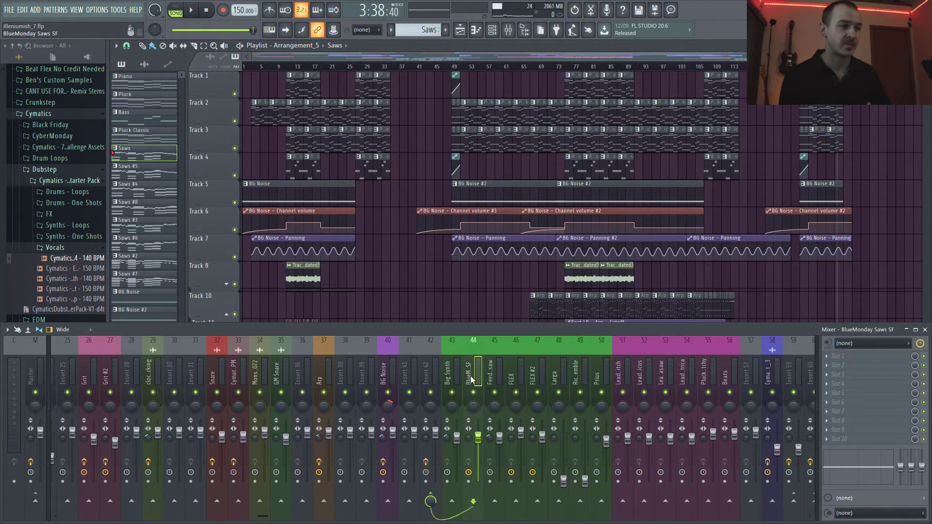
left_click(429, 379)
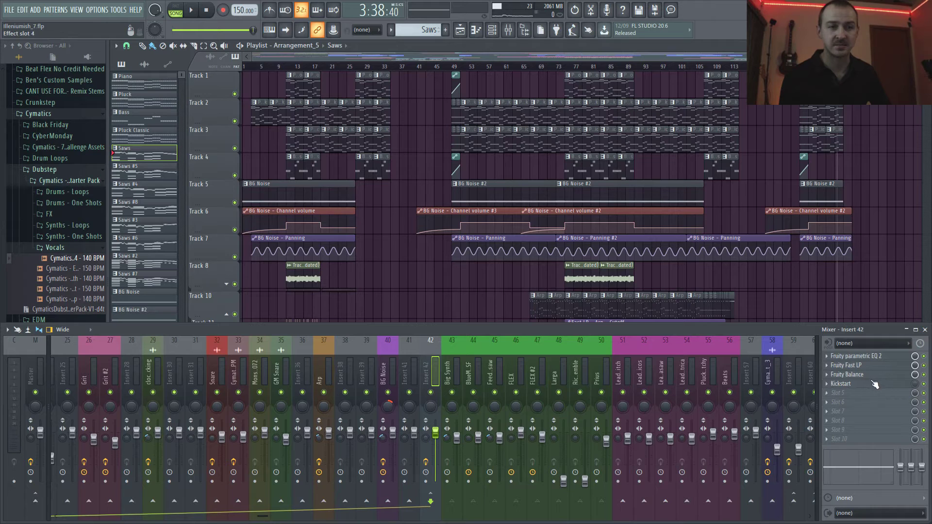
Check the effects on vocal insert 58, tank_thirty_002 #2, Morphable and vocal insert 78, and close the mixer
scroll(573, 371, "down", 6)
left_click(515, 372)
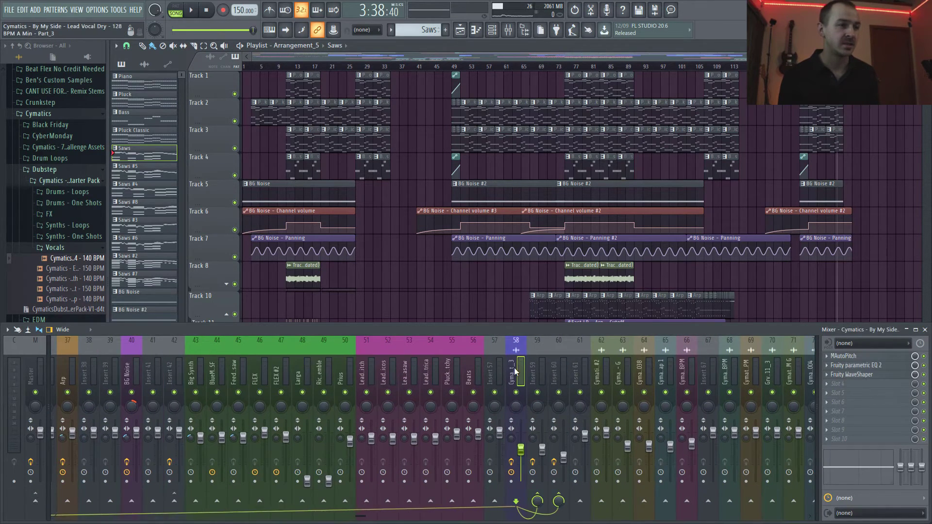
scroll(378, 375, "down", 7)
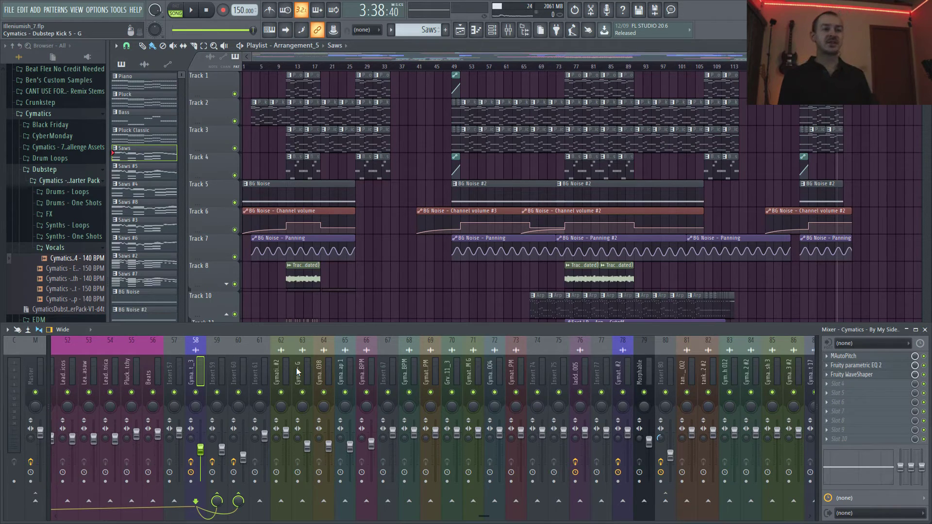
scroll(589, 366, "down", 2)
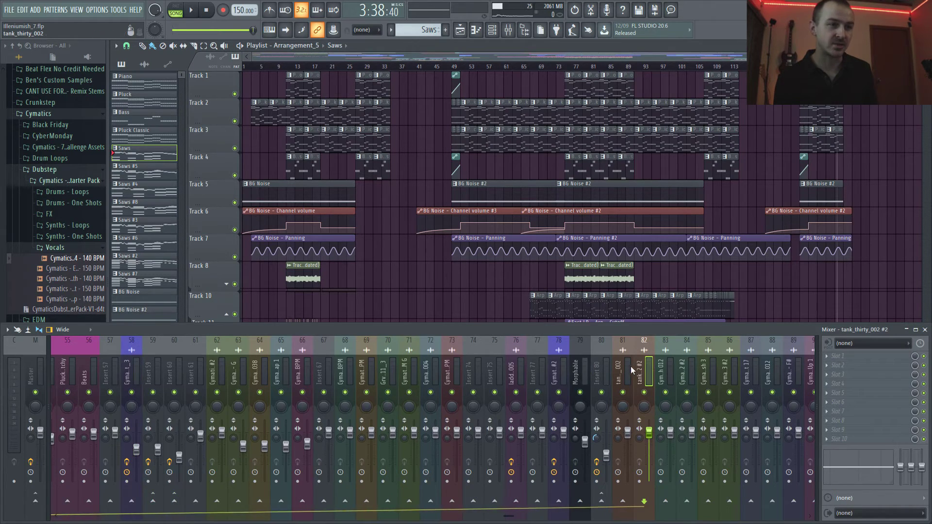
left_click(567, 375)
left_click(576, 375)
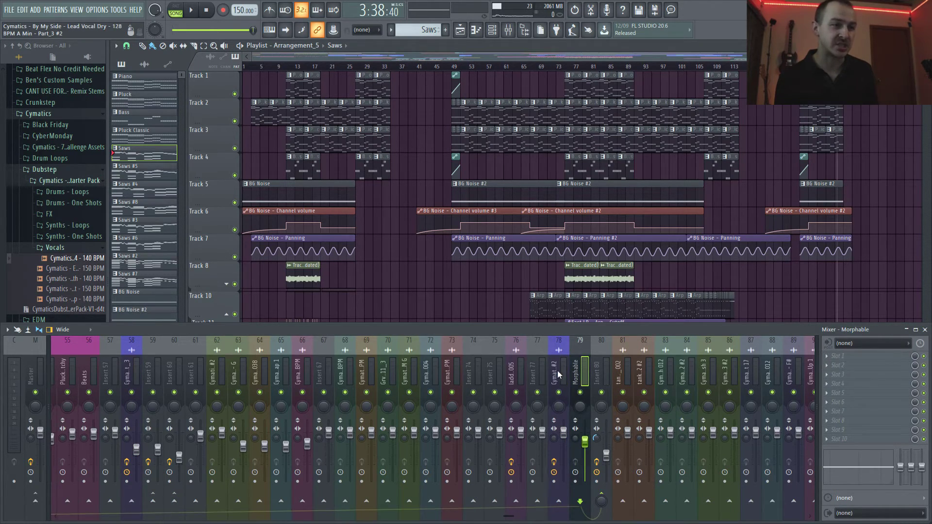
left_click(555, 374)
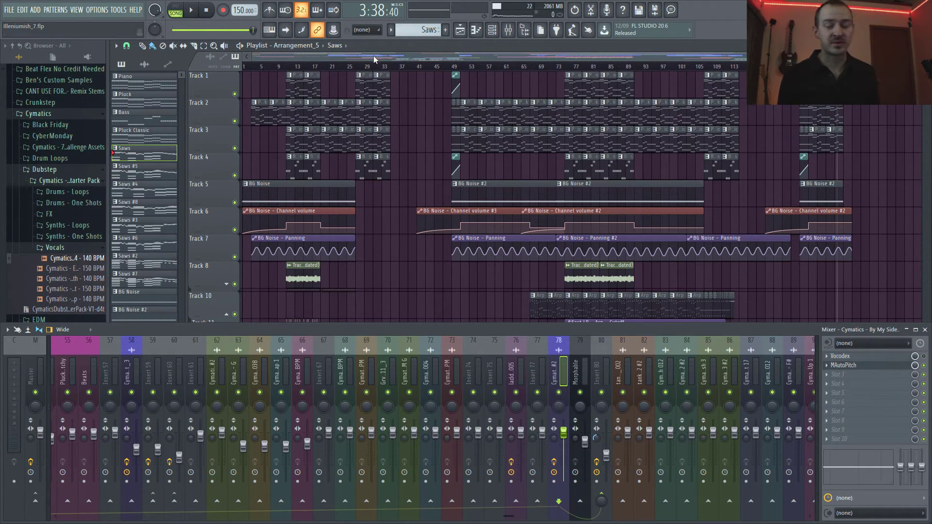
key("F9")
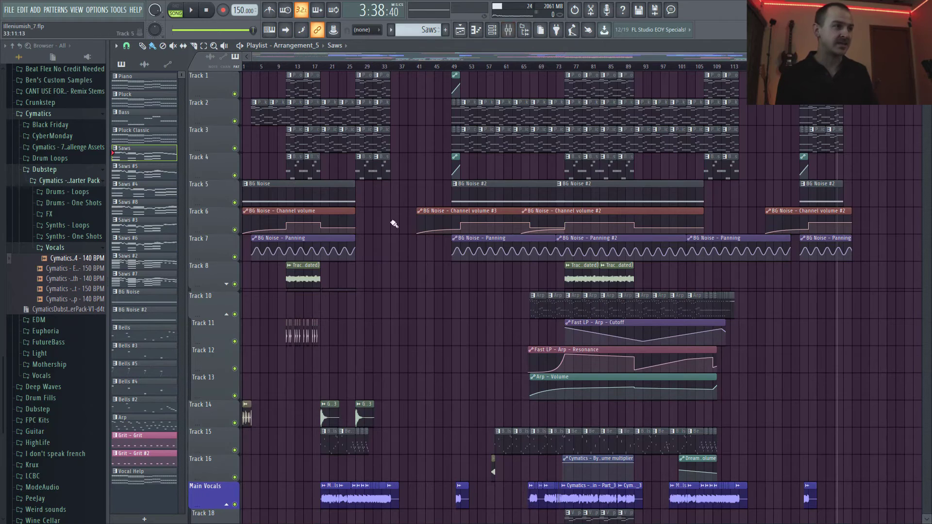
scroll(421, 269, "down", 3)
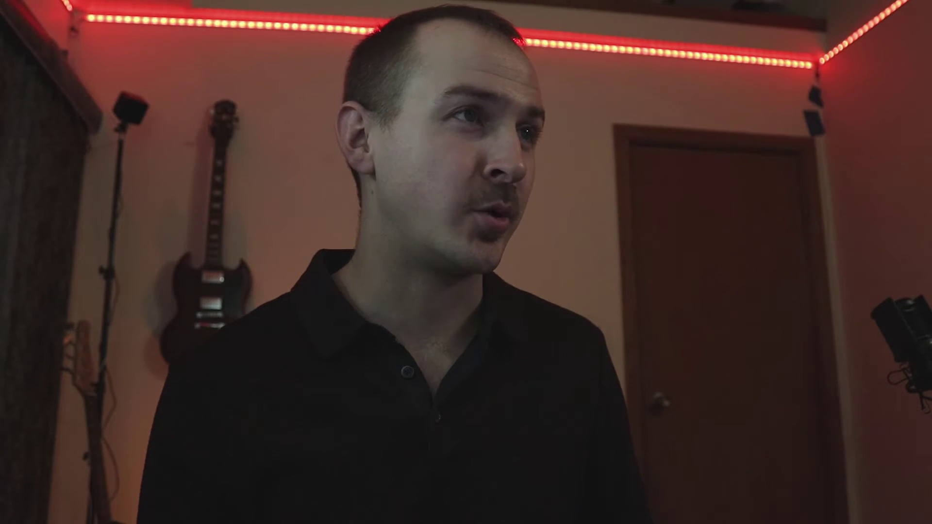